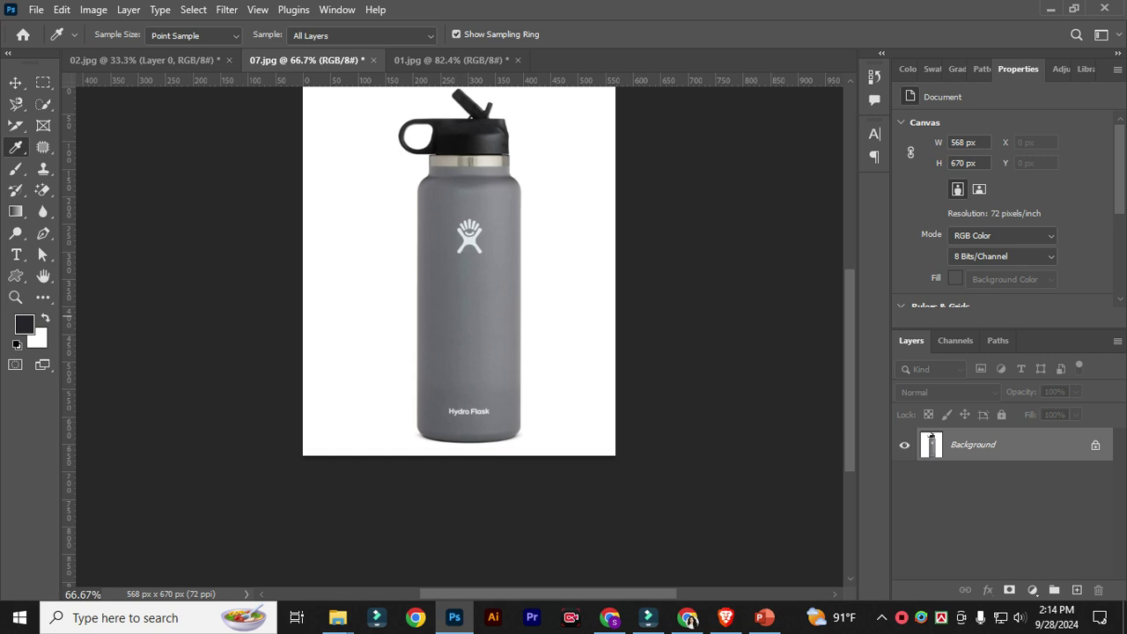
# Step: In 01.jpg, sample foreground colours with the Eyedropper from the woman's face, black top and several areas of her hair
pyautogui.click(451, 60)
pyautogui.click(574, 252)
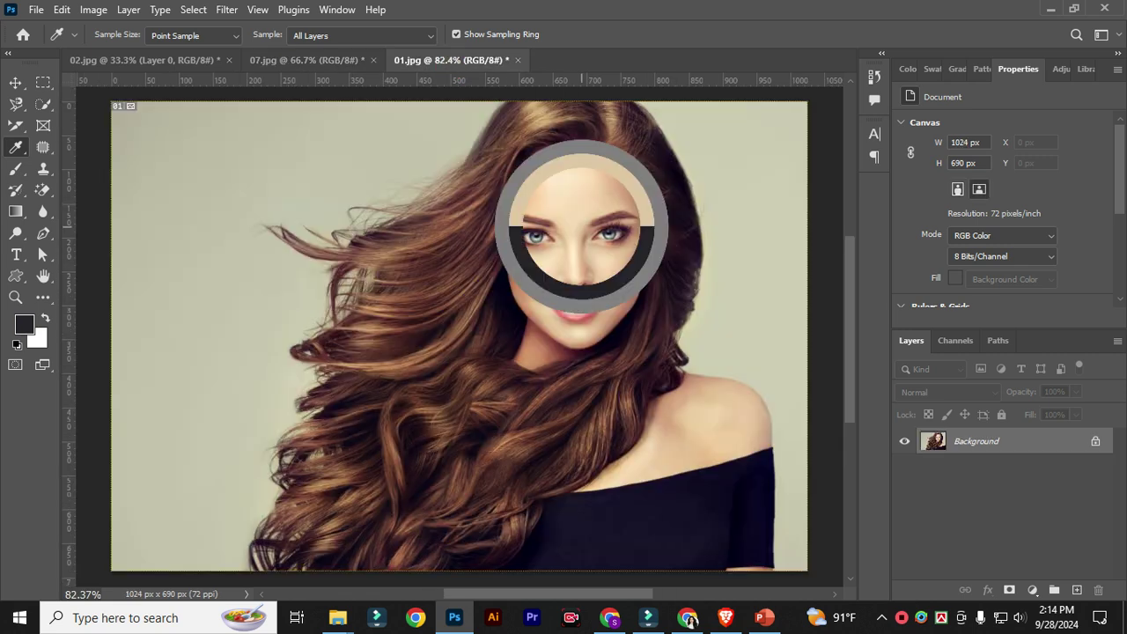
pyautogui.click(740, 493)
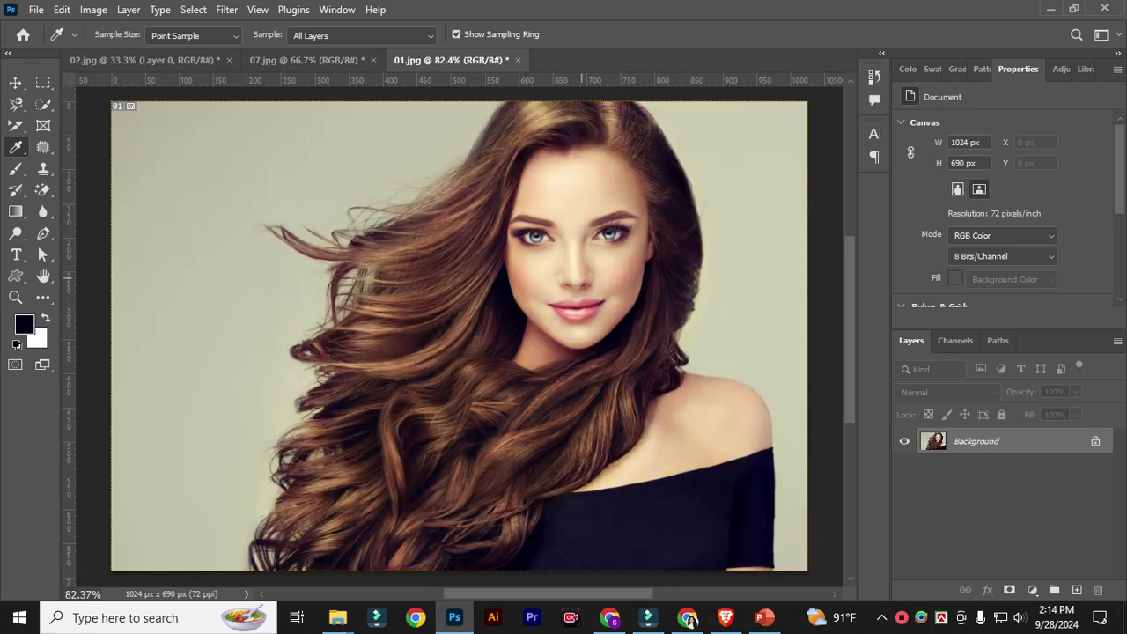
pyautogui.click(610, 232)
pyautogui.click(426, 357)
pyautogui.click(512, 429)
pyautogui.click(425, 243)
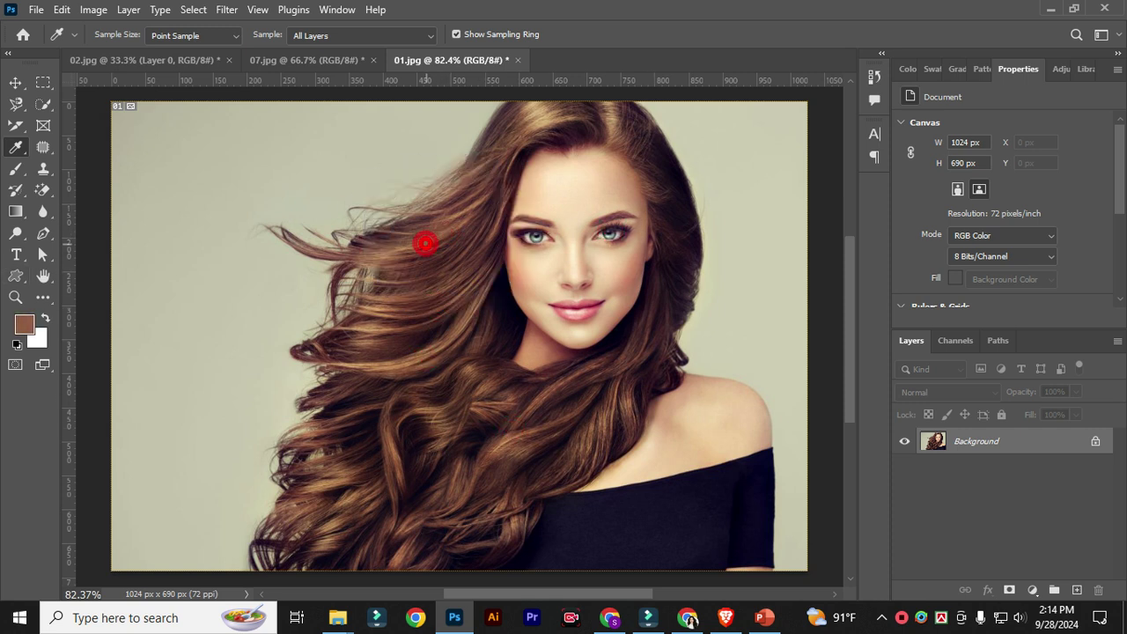
pyautogui.click(447, 176)
pyautogui.click(599, 152)
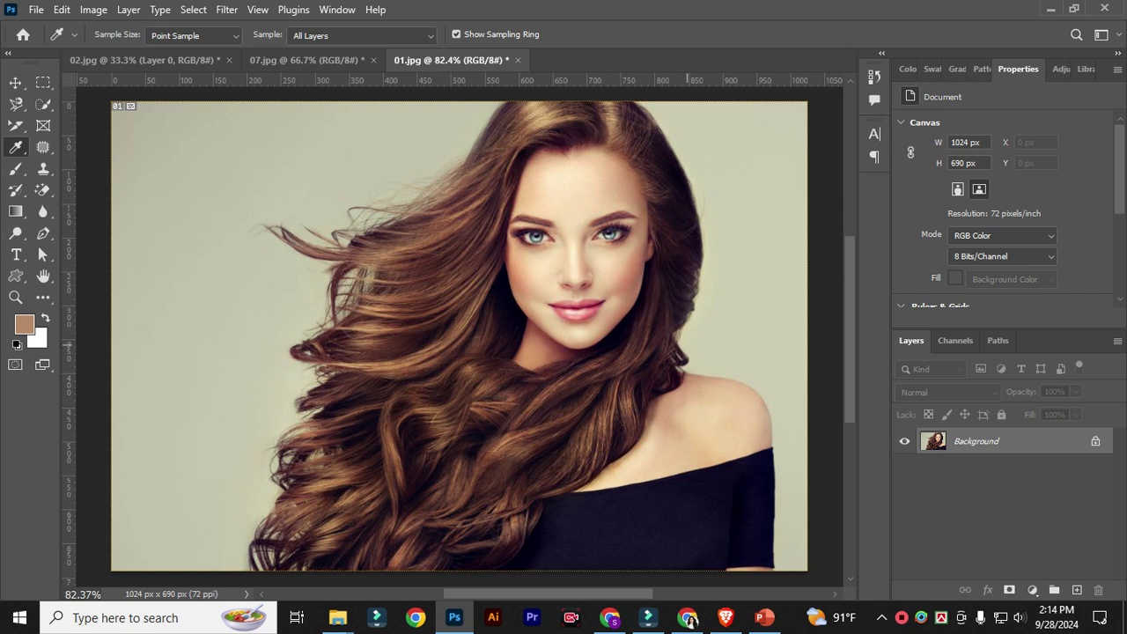
pyautogui.click(397, 337)
pyautogui.click(464, 167)
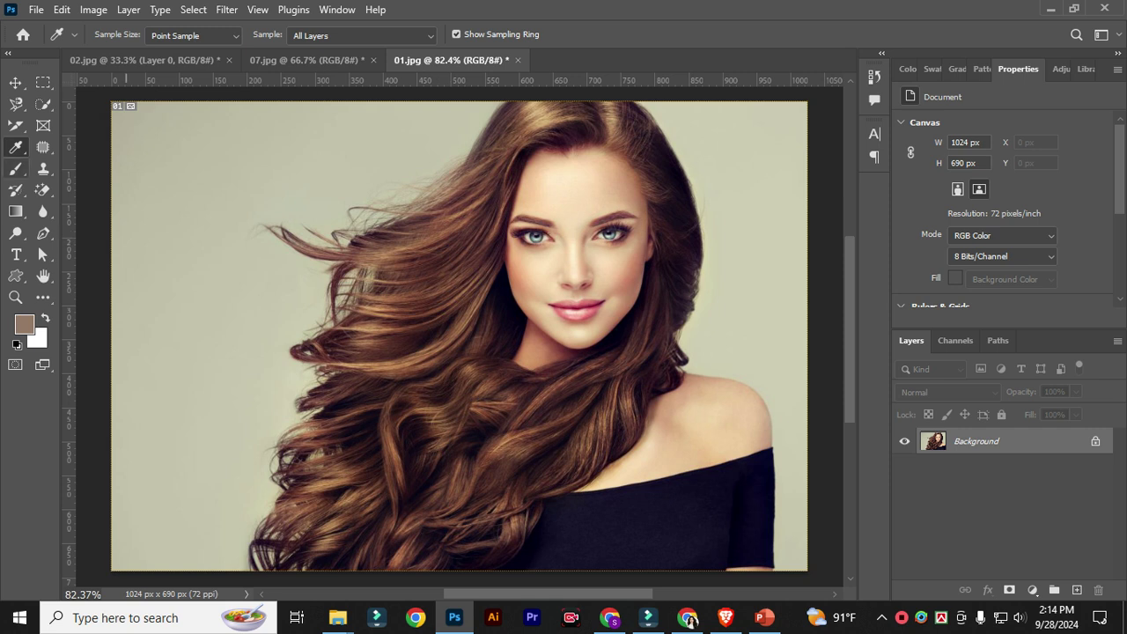
# Step: Place three Color Sampler points in 01.jpg, on the lower hair, the forehead and the plain background, and collapse the Info readout
pyautogui.rightClick(16, 147)
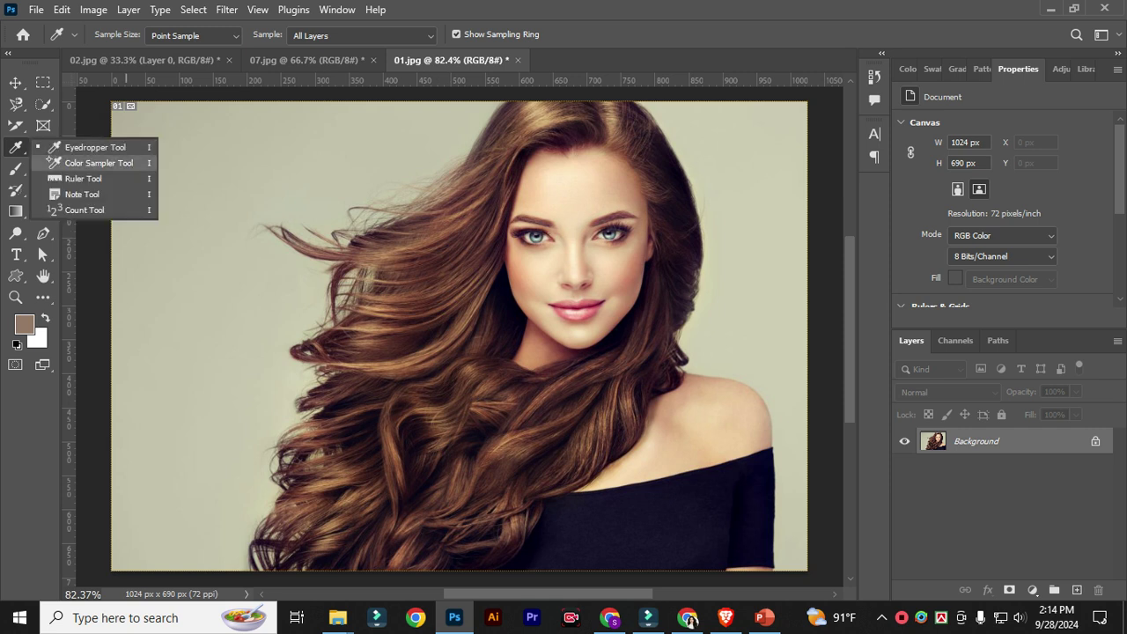
pyautogui.click(93, 164)
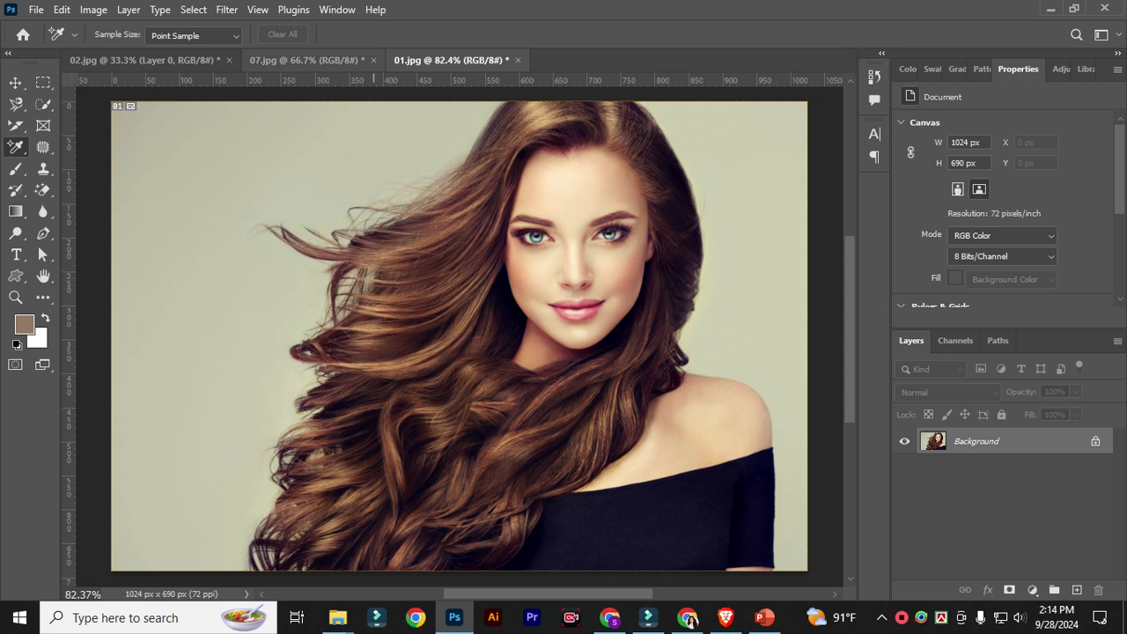
pyautogui.hotkey('ctrl', 'Tab')
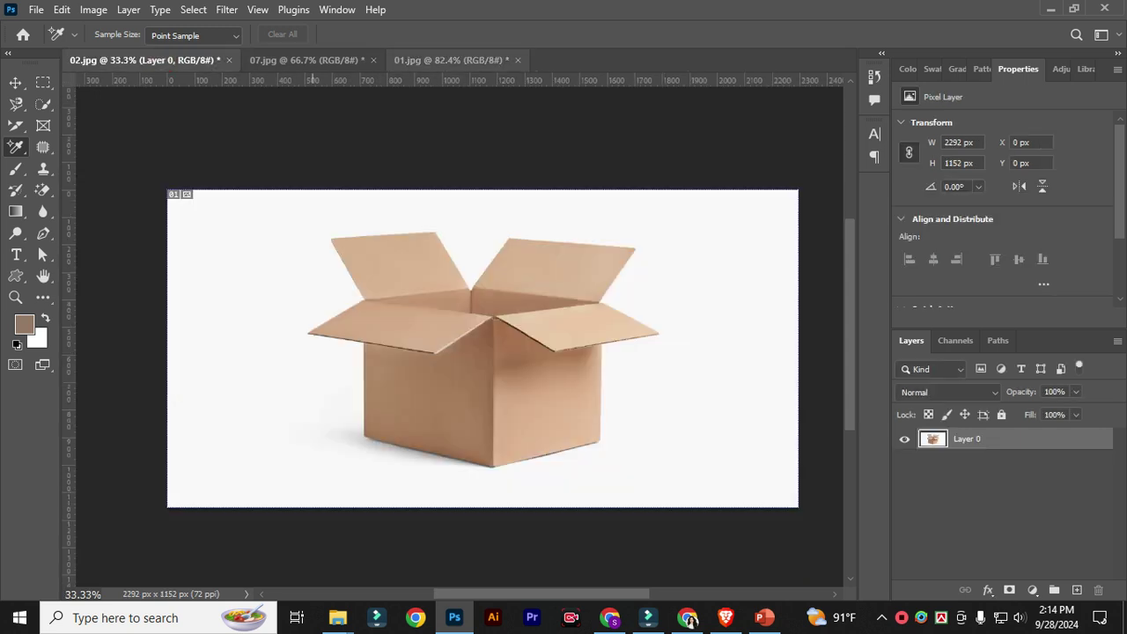
pyautogui.hotkey('ctrl', 'shift', 'Tab')
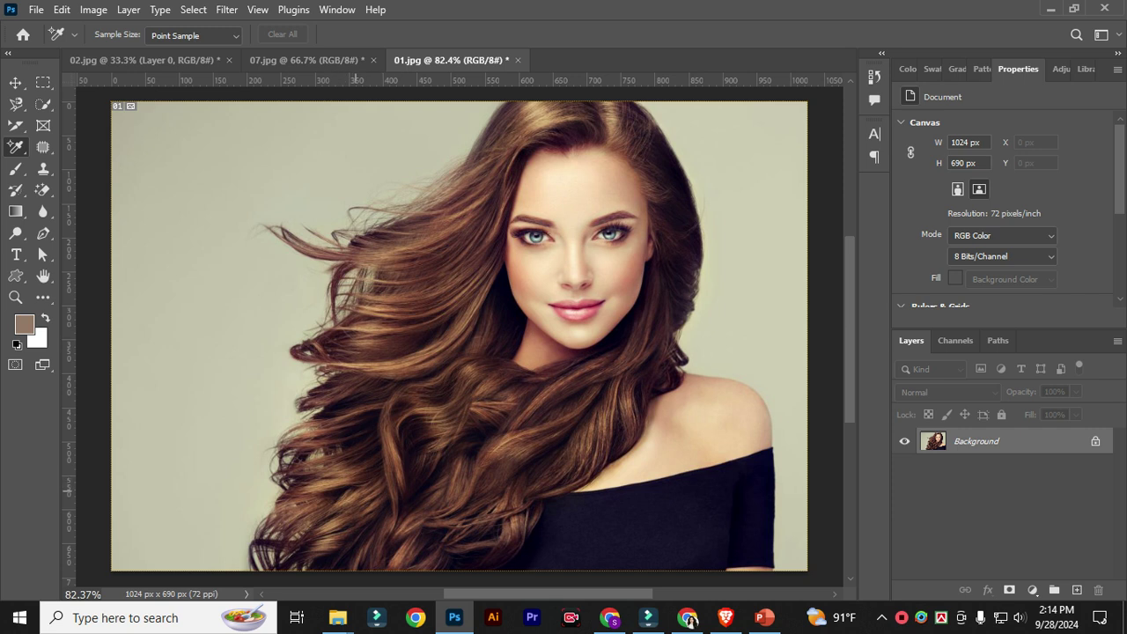
pyautogui.click(355, 491)
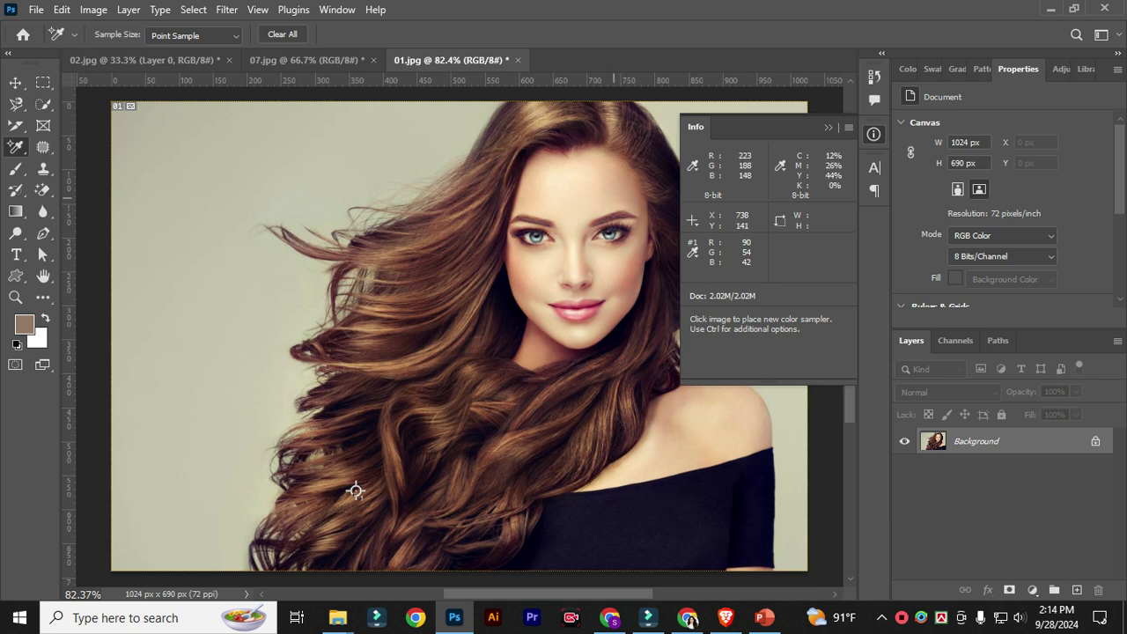
pyautogui.click(613, 197)
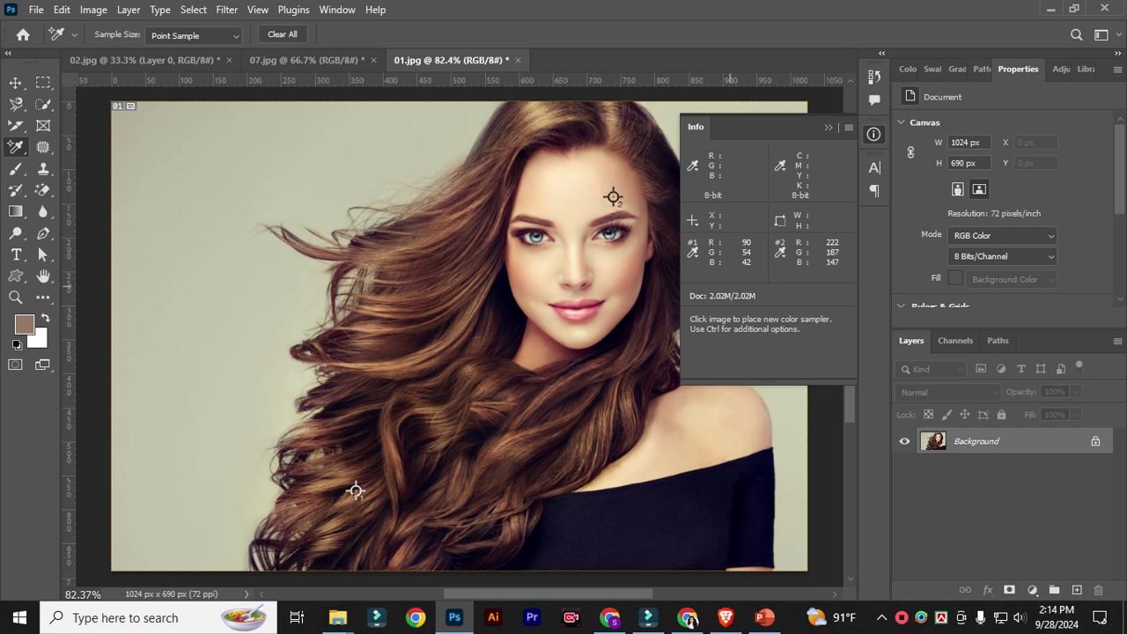
pyautogui.click(369, 196)
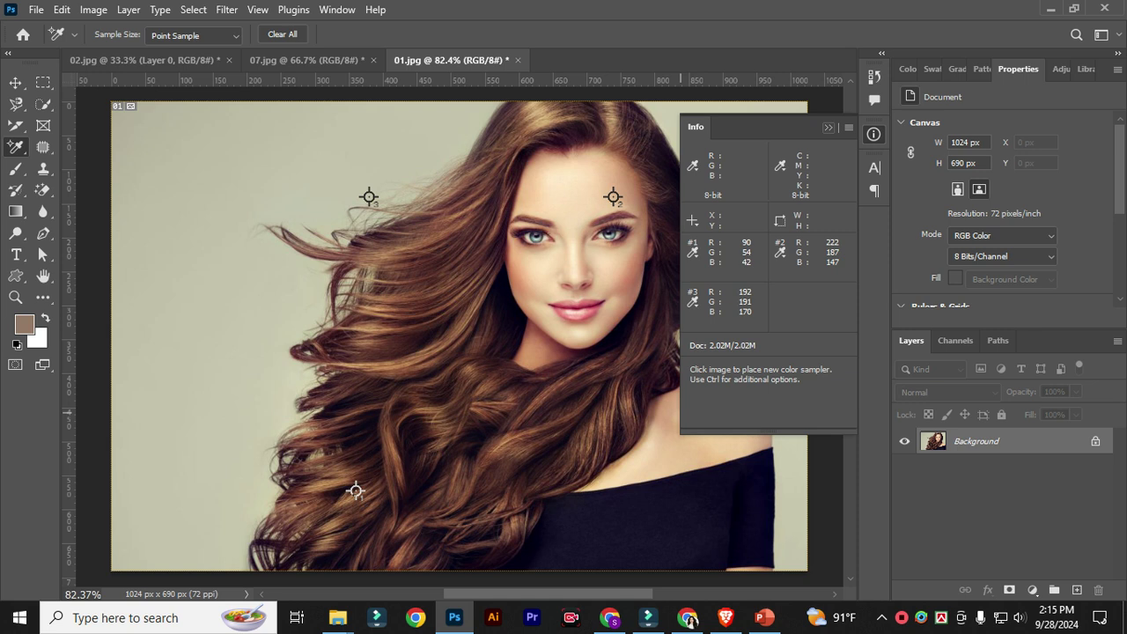
pyautogui.click(829, 128)
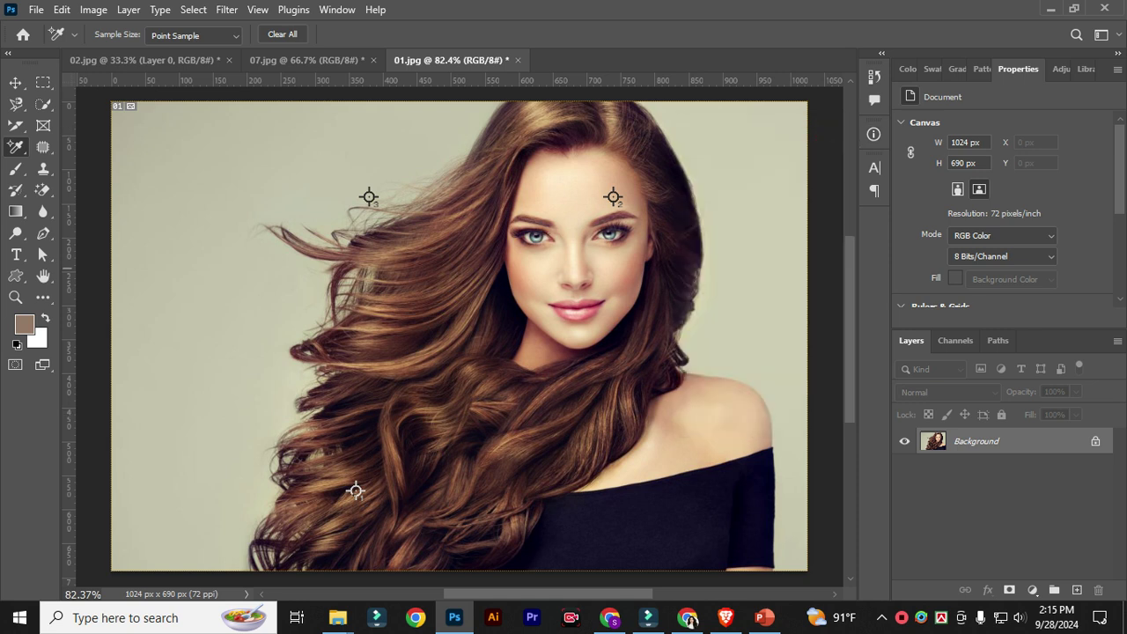
# Step: Add a Levels adjustment layer and set its black point at the hair sample marker
pyautogui.click(1032, 590)
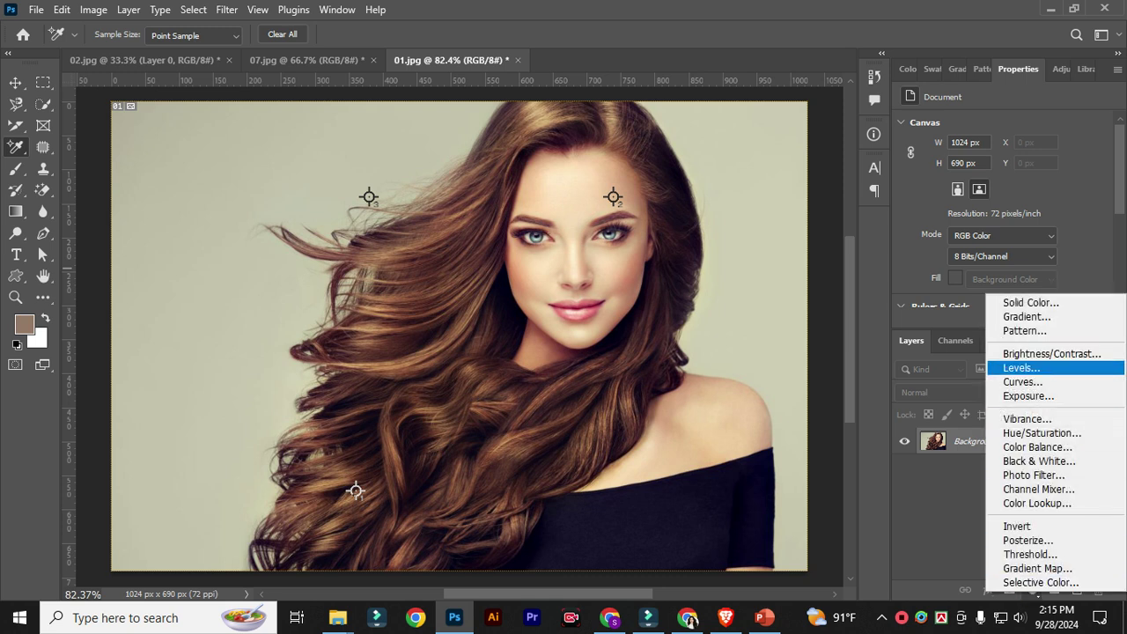
pyautogui.click(1021, 368)
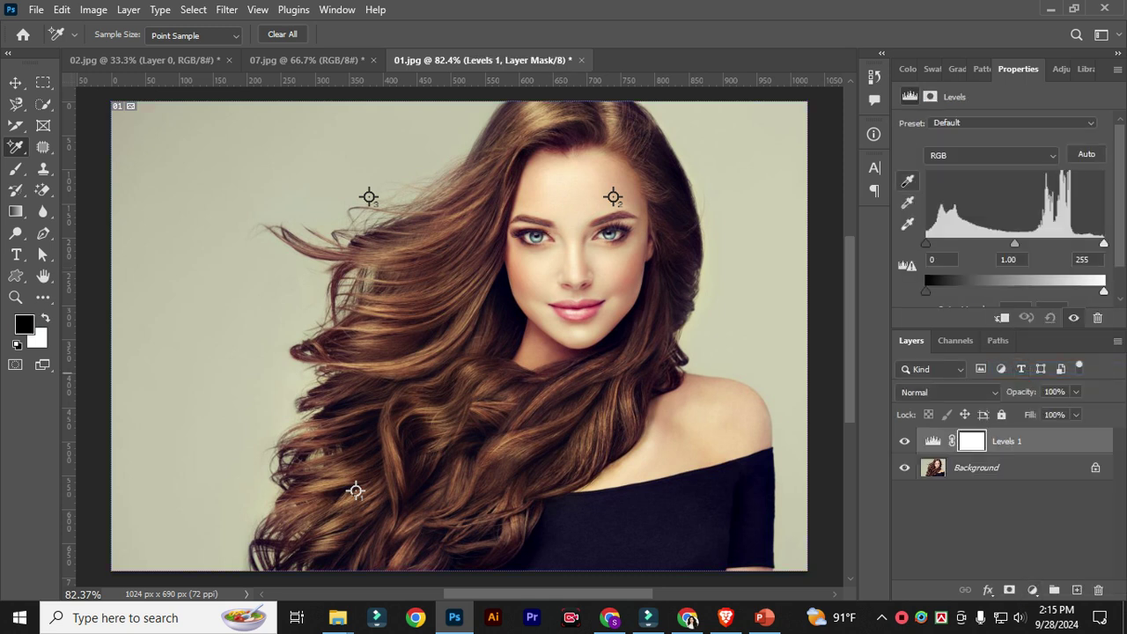
pyautogui.click(907, 181)
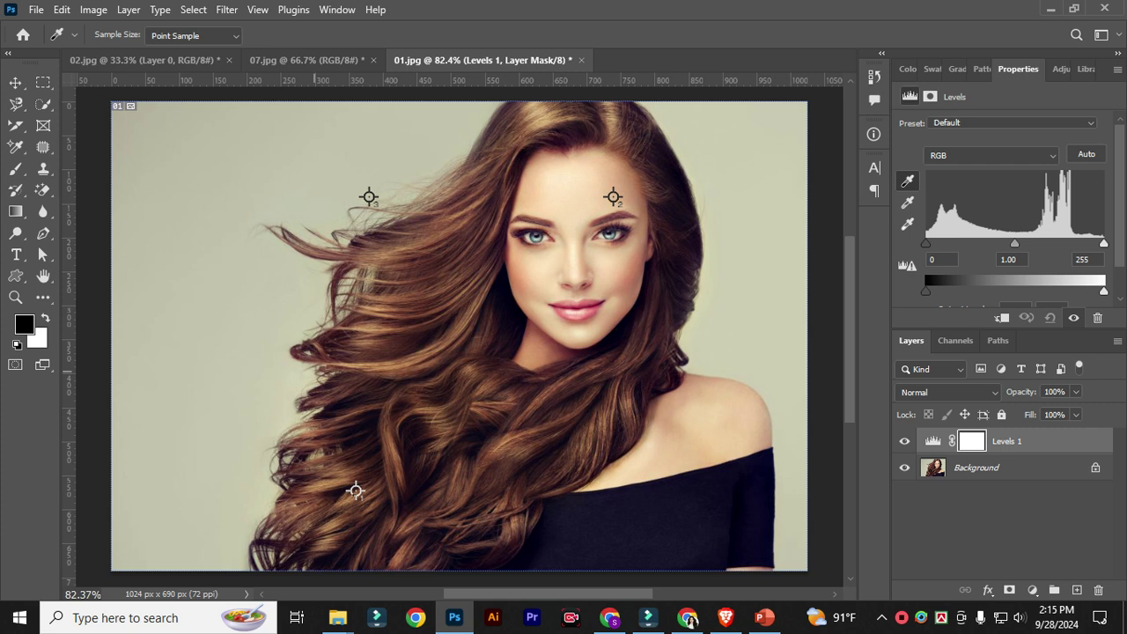
pyautogui.click(352, 486)
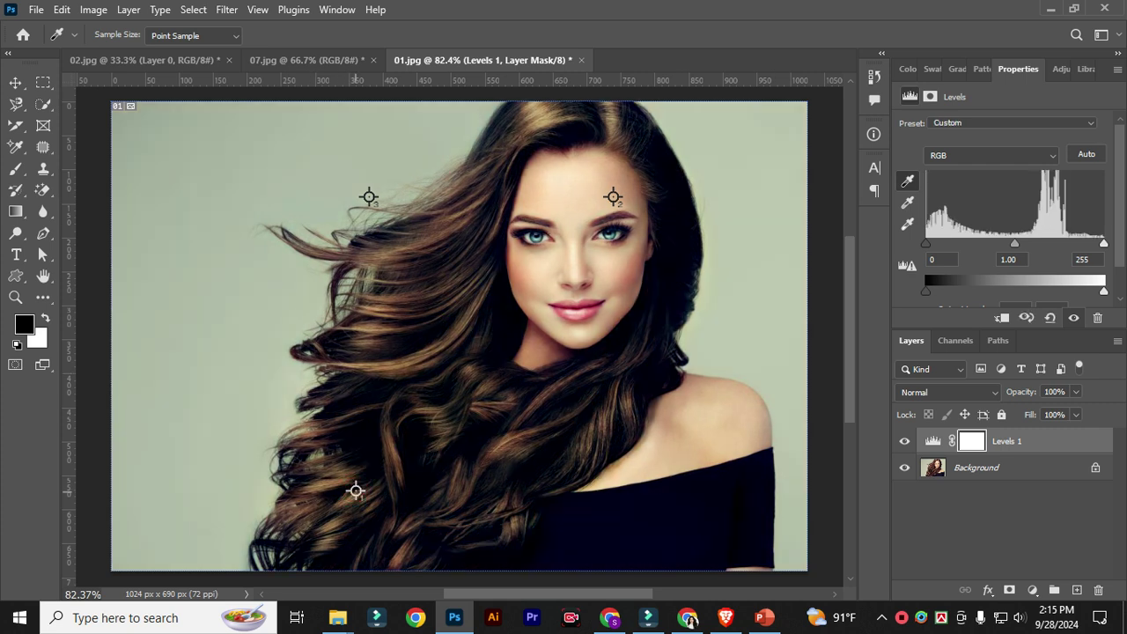
# Step: Set the Levels gray point at the forehead sample marker and the white point at the background sample marker
pyautogui.click(907, 202)
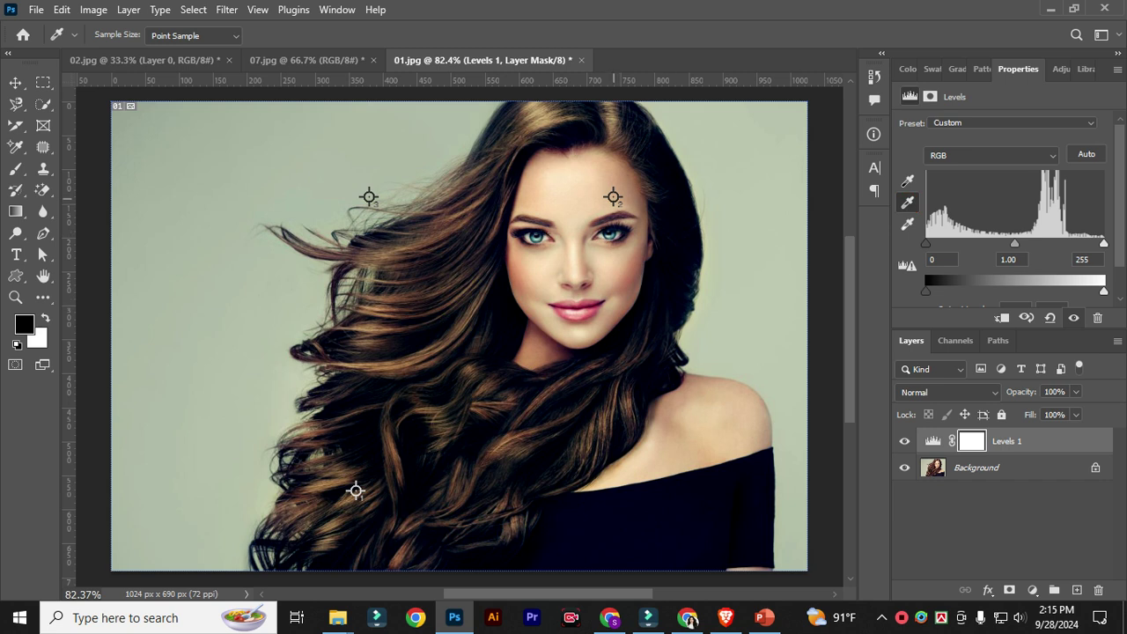
pyautogui.click(612, 198)
pyautogui.click(906, 223)
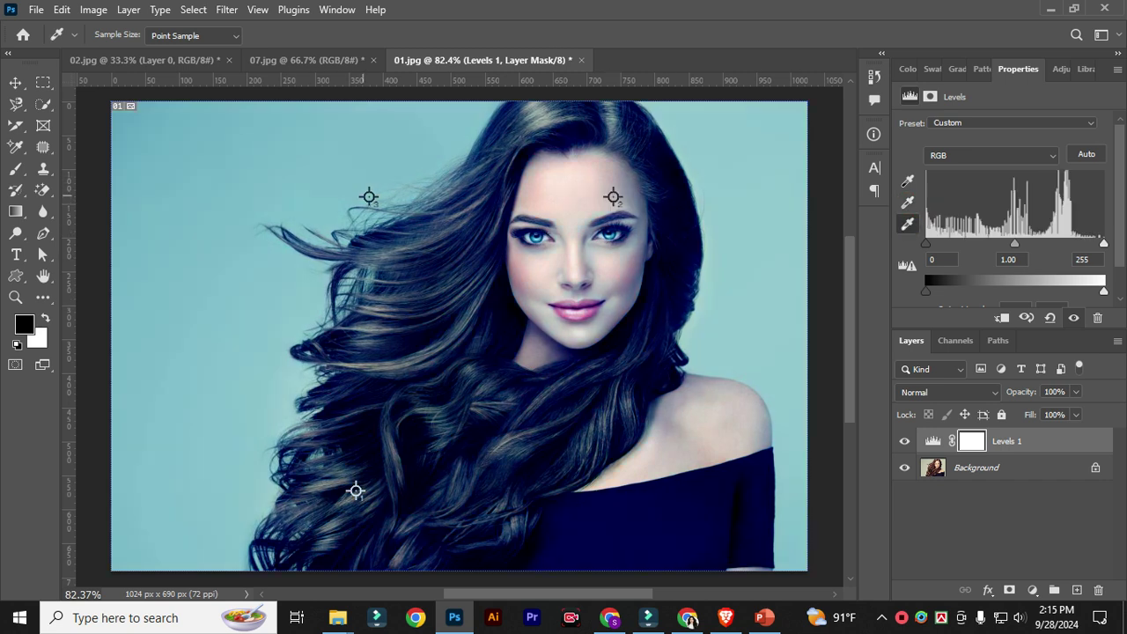
pyautogui.click(356, 490)
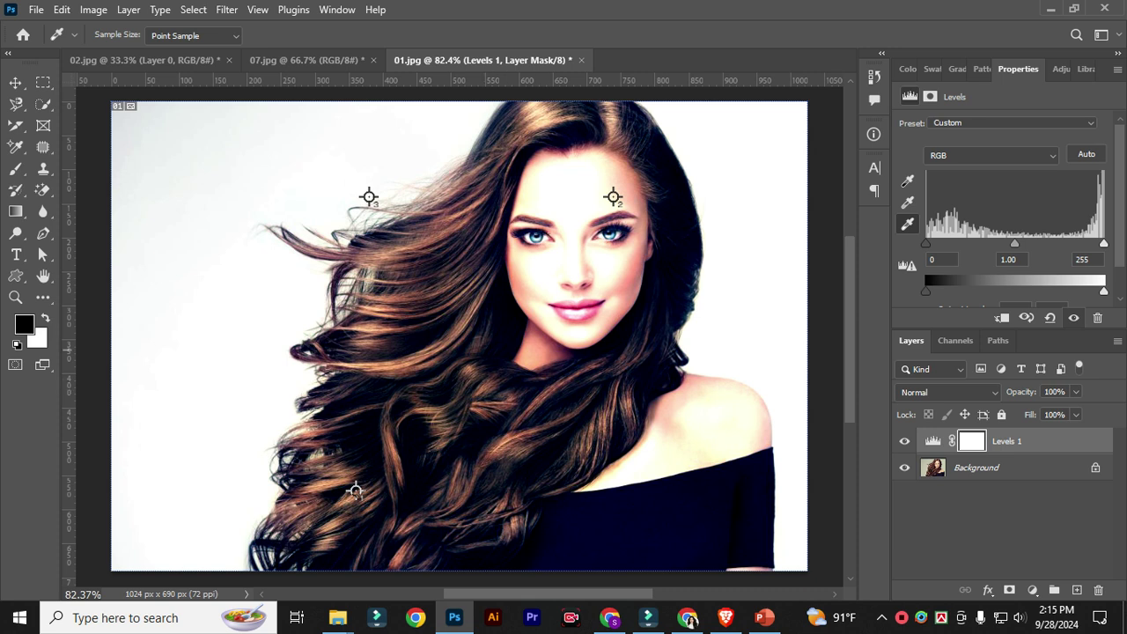
# Step: Resample the Levels gray point on the forehead and the black point on the hair, and delete the adjustment layer
pyautogui.click(907, 201)
pyautogui.click(615, 195)
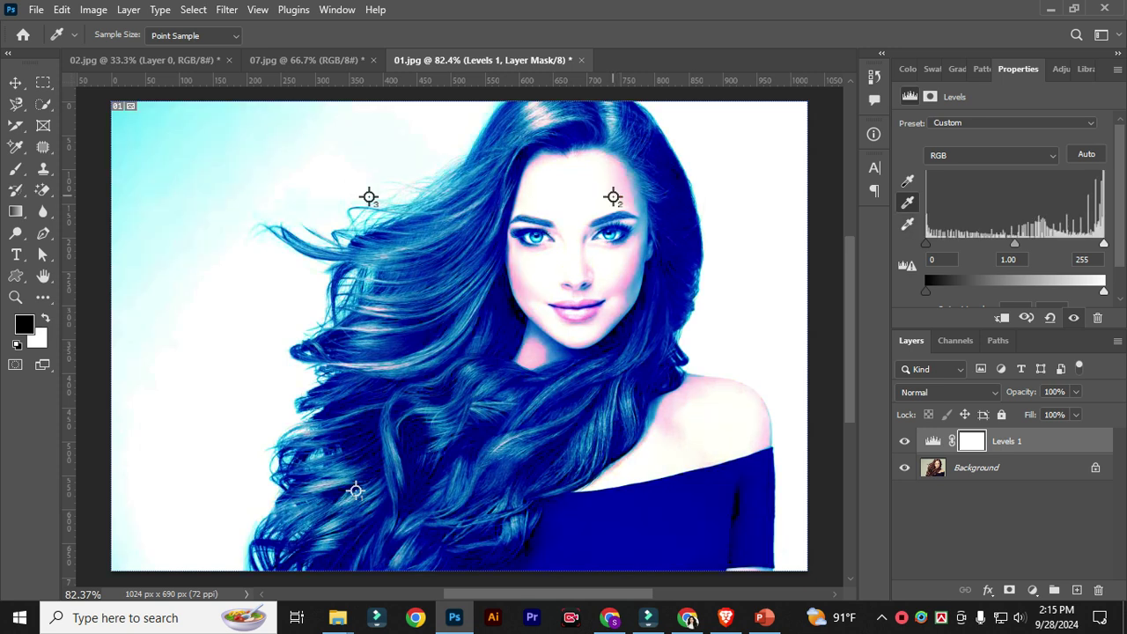
pyautogui.click(907, 181)
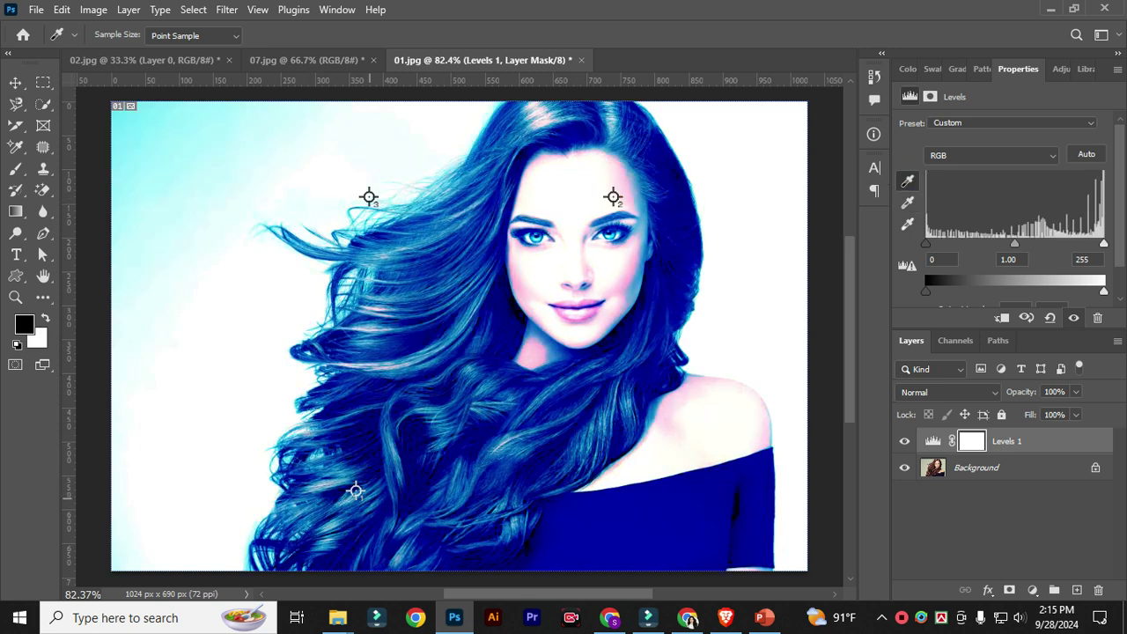
pyautogui.click(356, 490)
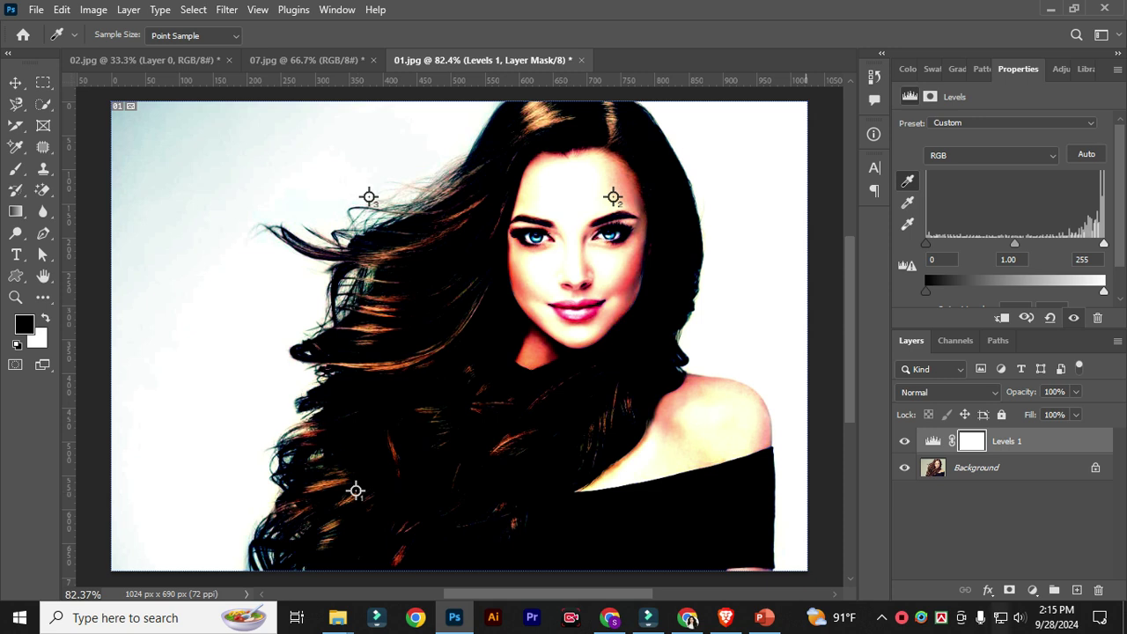
pyautogui.moveTo(1004, 441); pyautogui.dragTo(1097, 590)
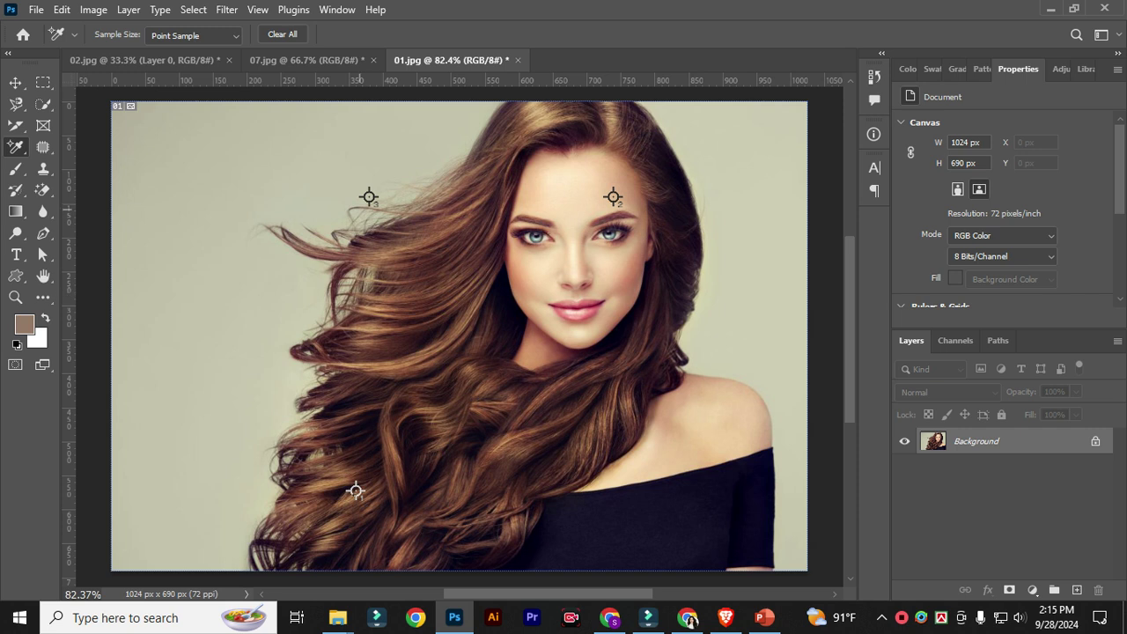
# Step: Measure the upper edge of the cardboard box's rear left flap in 02.jpg, corner to corner, with the Ruler tool
pyautogui.rightClick(16, 147)
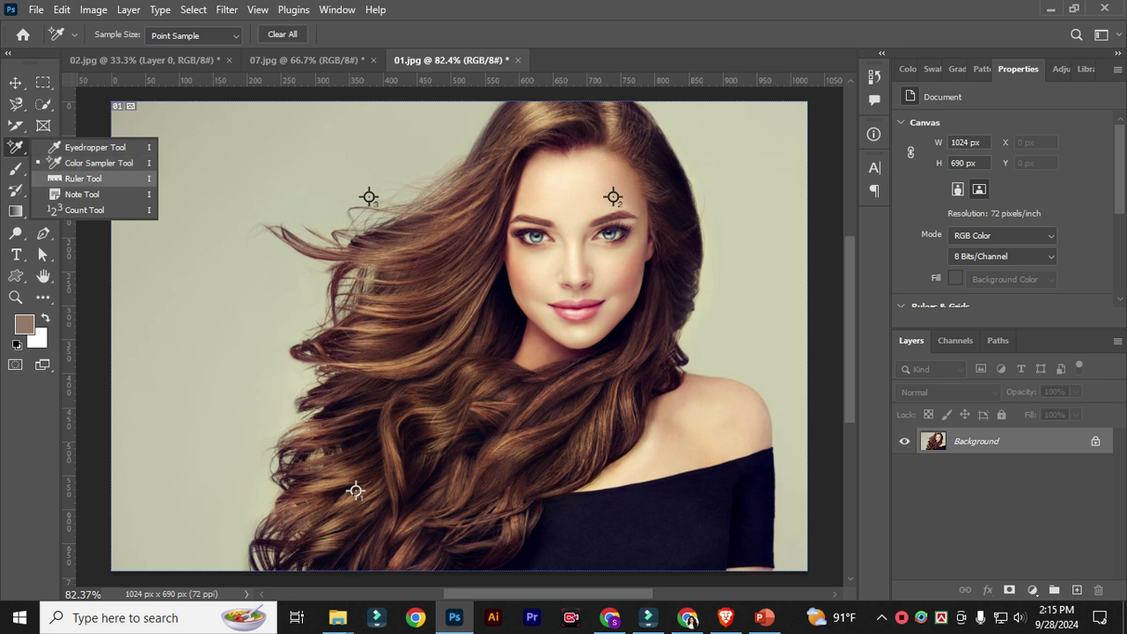
pyautogui.click(82, 178)
pyautogui.click(152, 60)
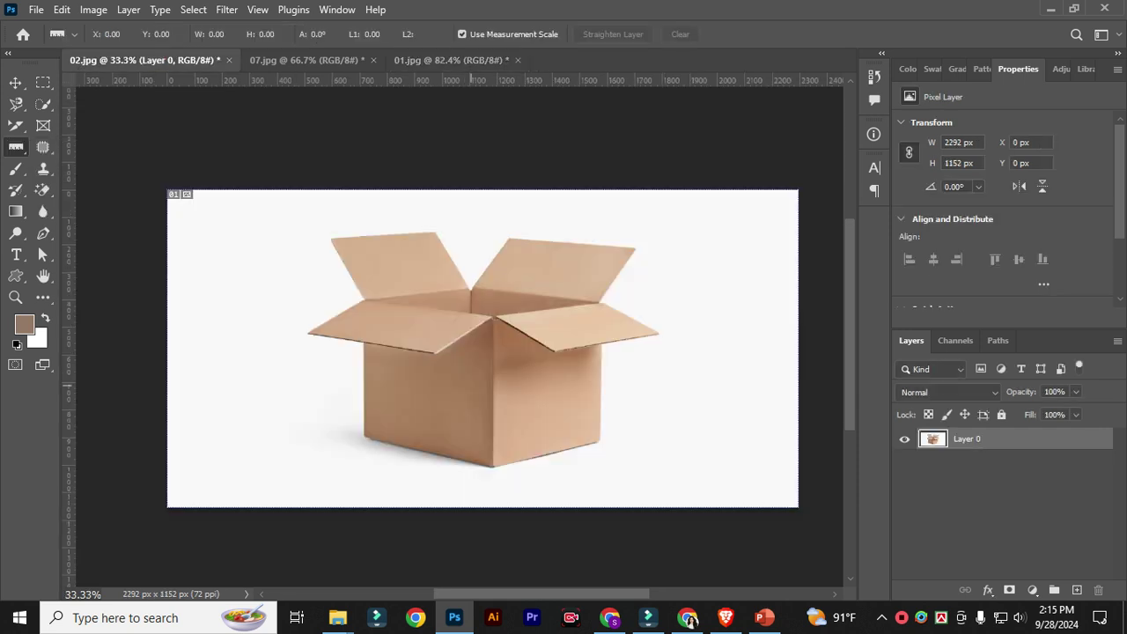
pyautogui.press('ctrl+KP_Add')
pyautogui.press('ctrl+KP_Add')
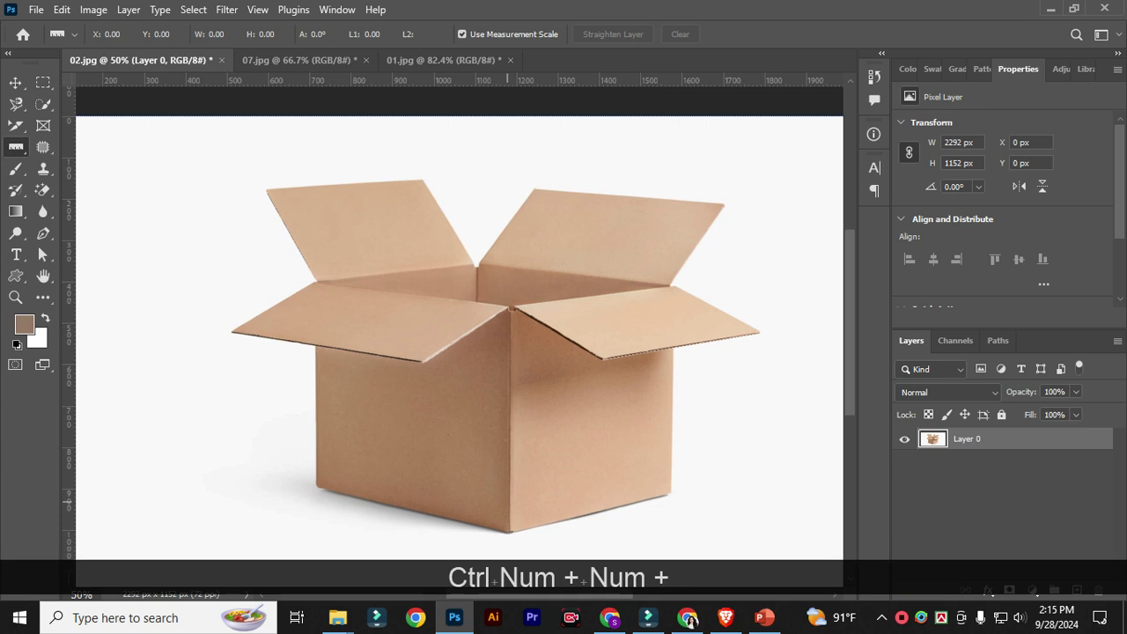
pyautogui.press('space')
pyautogui.moveTo(508, 379); pyautogui.dragTo(614, 530)
pyautogui.press('ctrl+KP_Add')
pyautogui.press('ctrl+KP_Add')
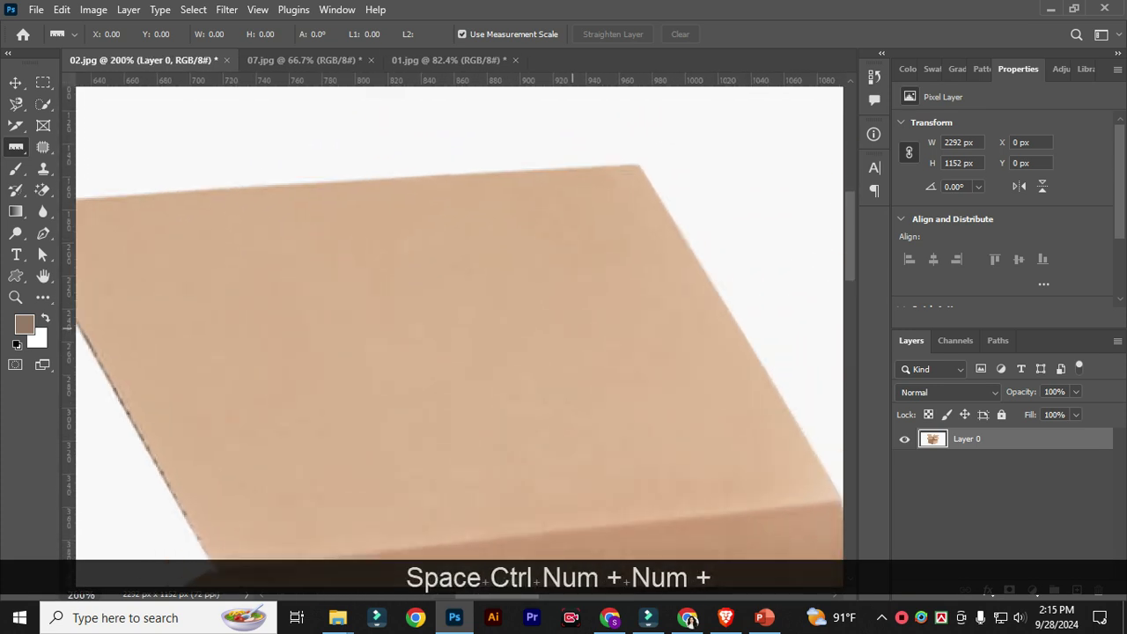
pyautogui.press('ctrl+KP_Subtract')
pyautogui.press('space')
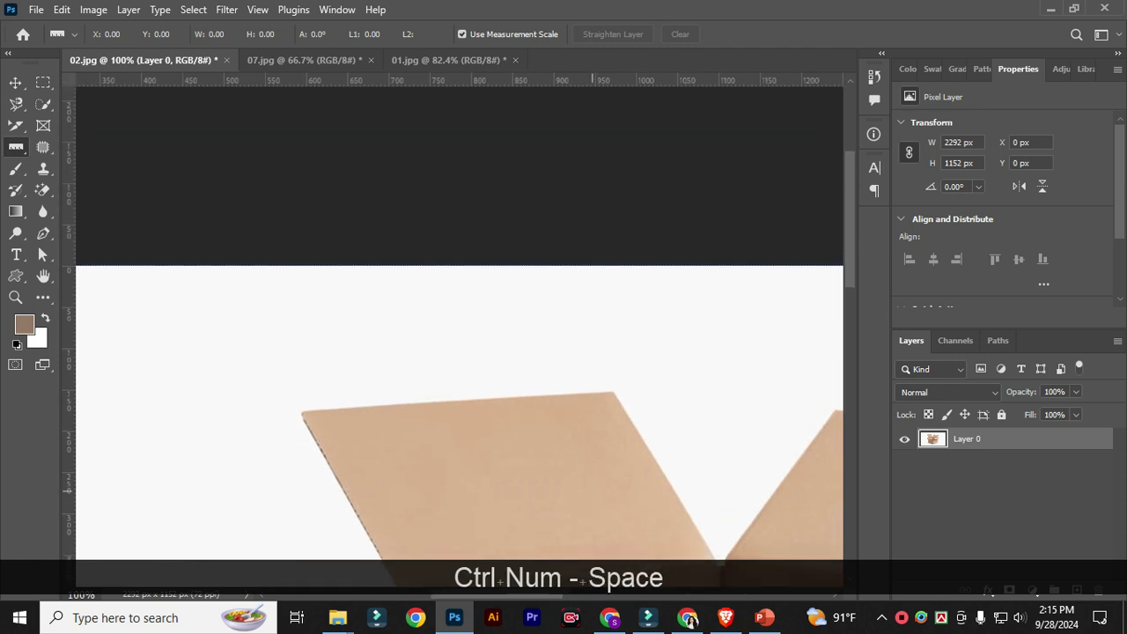
pyautogui.press('ctrl+KP_Add')
pyautogui.press('space')
pyautogui.moveTo(592, 491)
pyautogui.mouseDown()
pyautogui.moveTo(631, 452)
pyautogui.moveTo(618, 300)
pyautogui.moveTo(573, 291)
pyautogui.mouseUp()
pyautogui.click(124, 290)
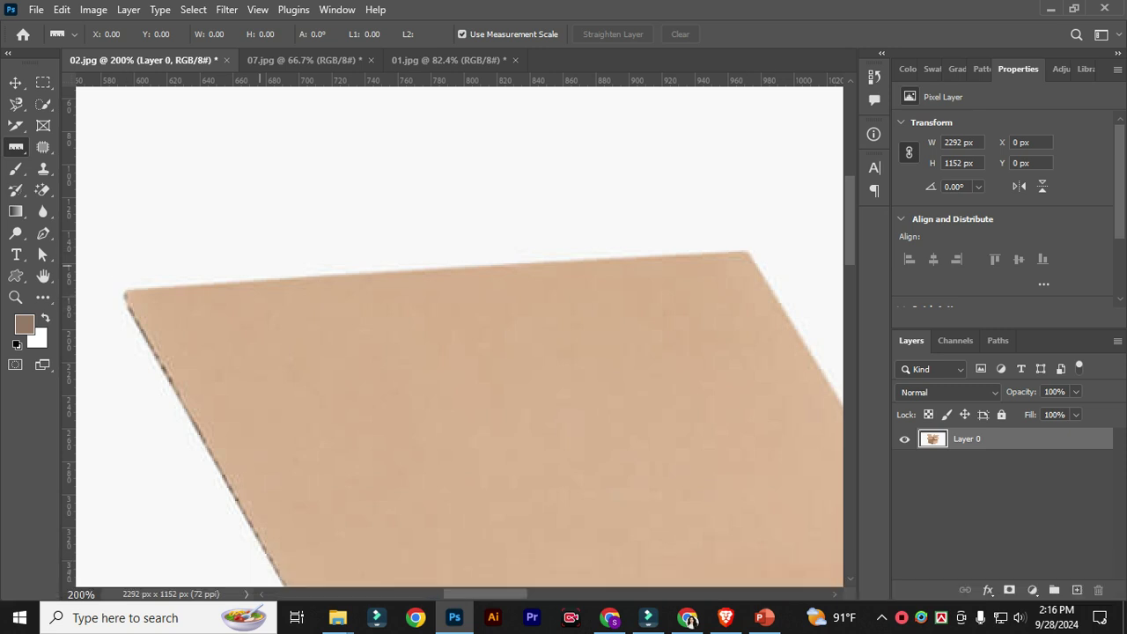
pyautogui.moveTo(124, 292); pyautogui.dragTo(749, 251)
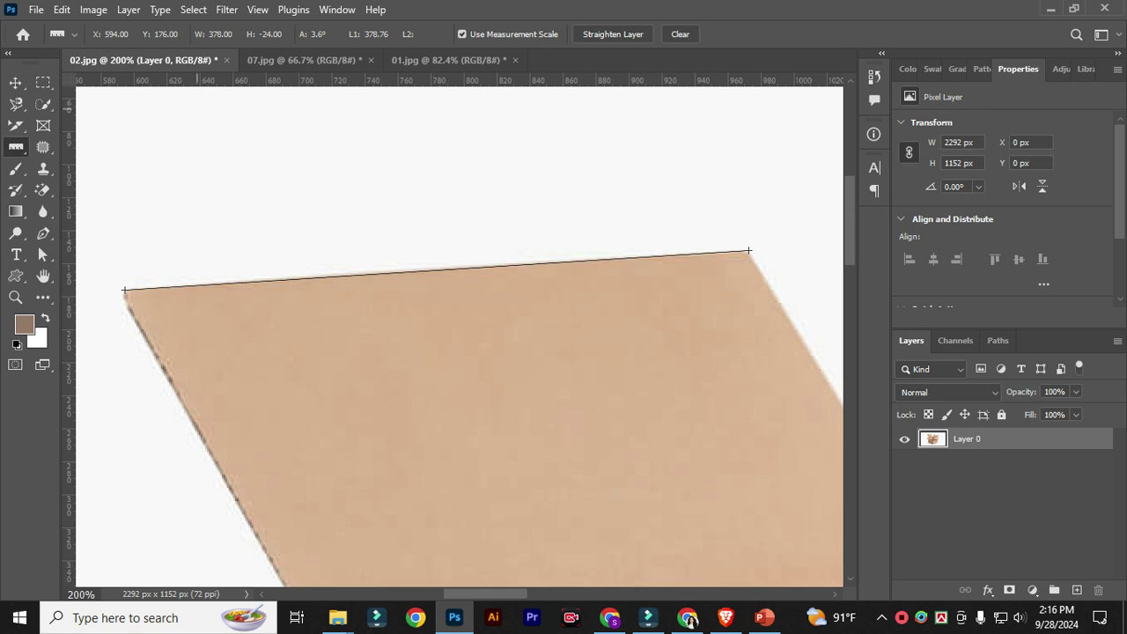
# Step: Toggle the visibility of the document rulers several times
pyautogui.hotkey('ctrl', 'r')
pyautogui.hotkey('ctrl', 'r')
pyautogui.hotkey('ctrl', 'r')
pyautogui.hotkey('ctrl', 'r')
pyautogui.hotkey('ctrl', 'r')
pyautogui.hotkey('ctrl', 'r')
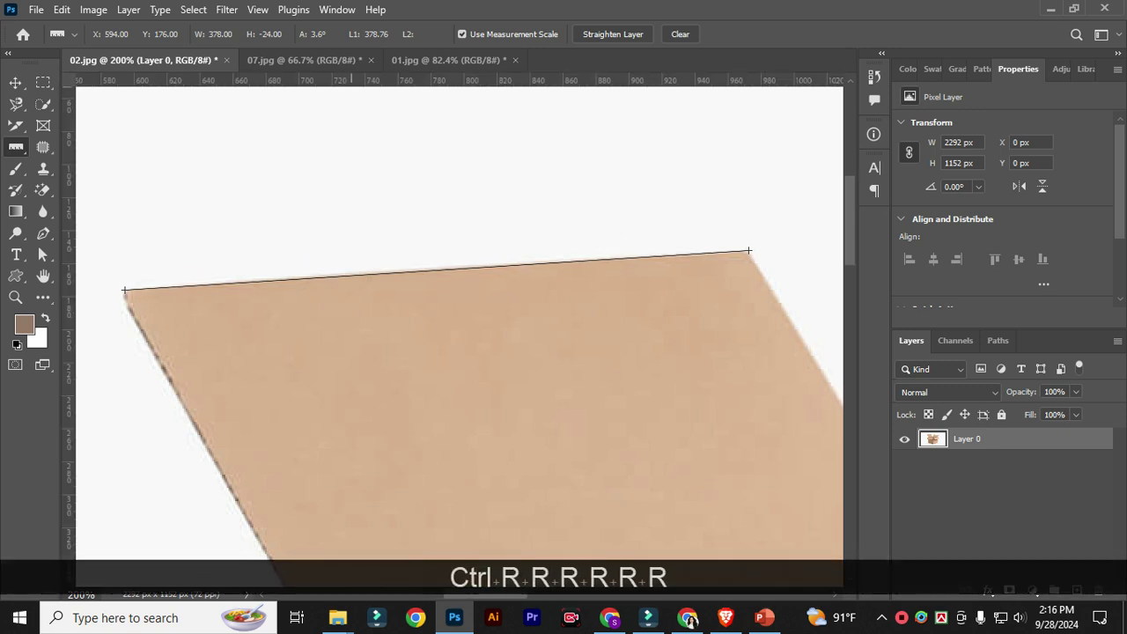
# Step: Set the document ruler units to inches and draw a new measurement line about 225 px long across the flap
pyautogui.rightClick(349, 81)
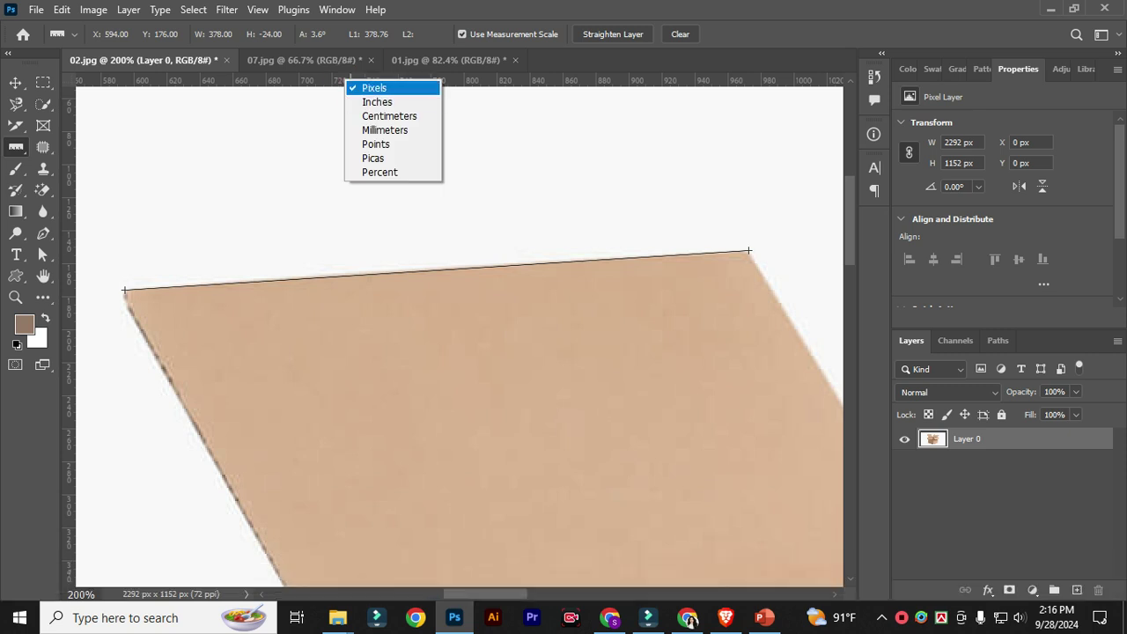
pyautogui.click(386, 102)
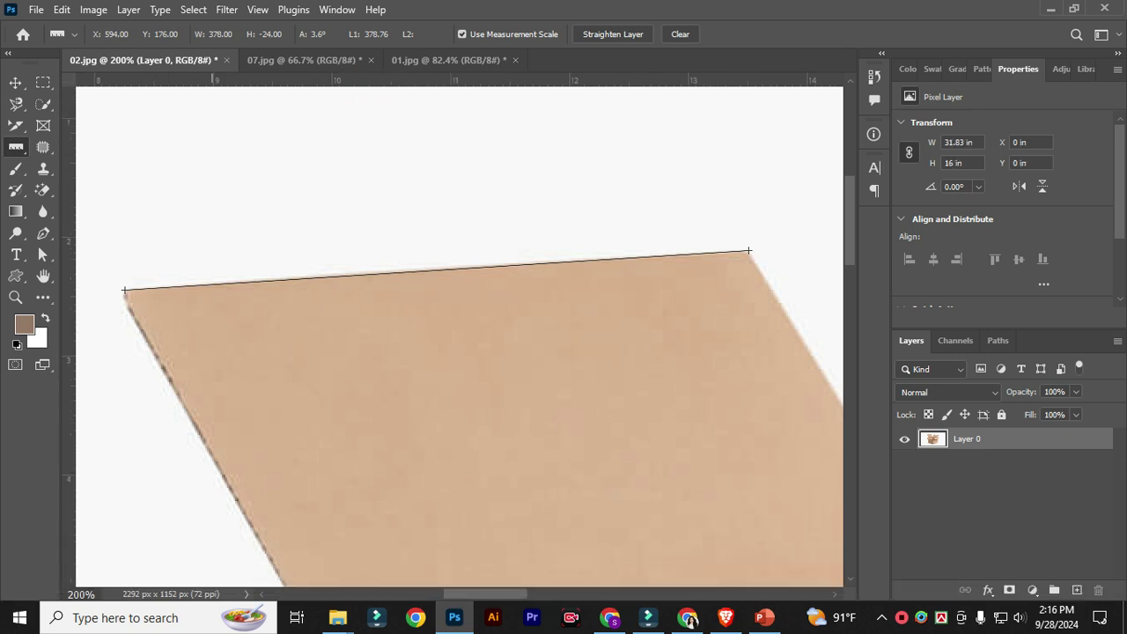
pyautogui.moveTo(315, 362); pyautogui.dragTo(688, 332)
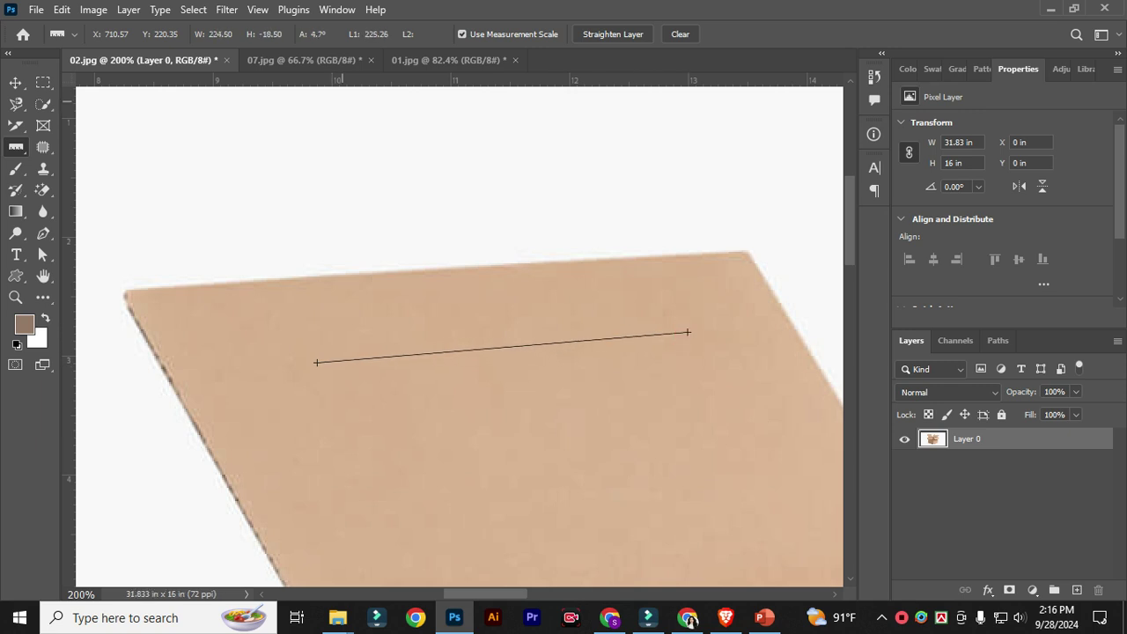
# Step: Set the document ruler units back to pixels
pyautogui.rightClick(377, 79)
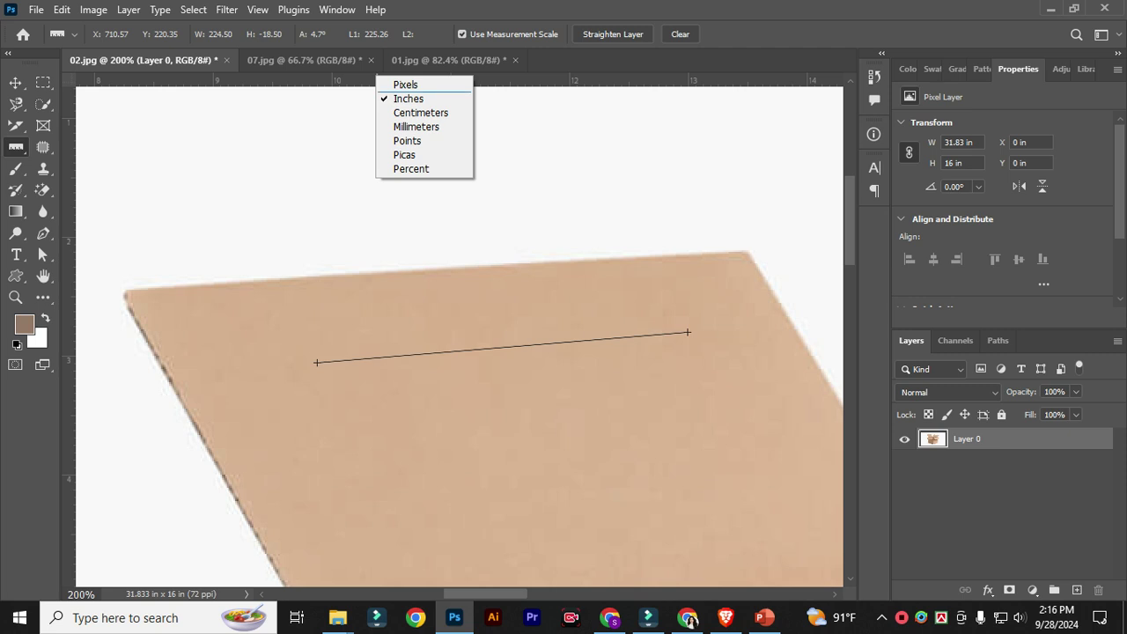
pyautogui.click(398, 82)
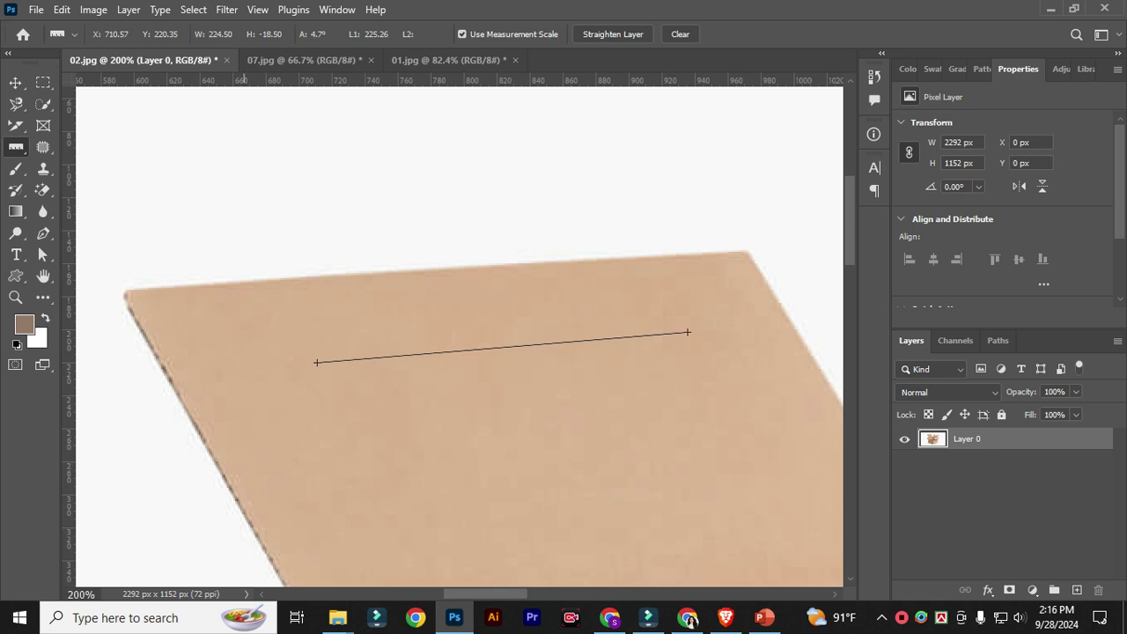
pyautogui.click(74, 33)
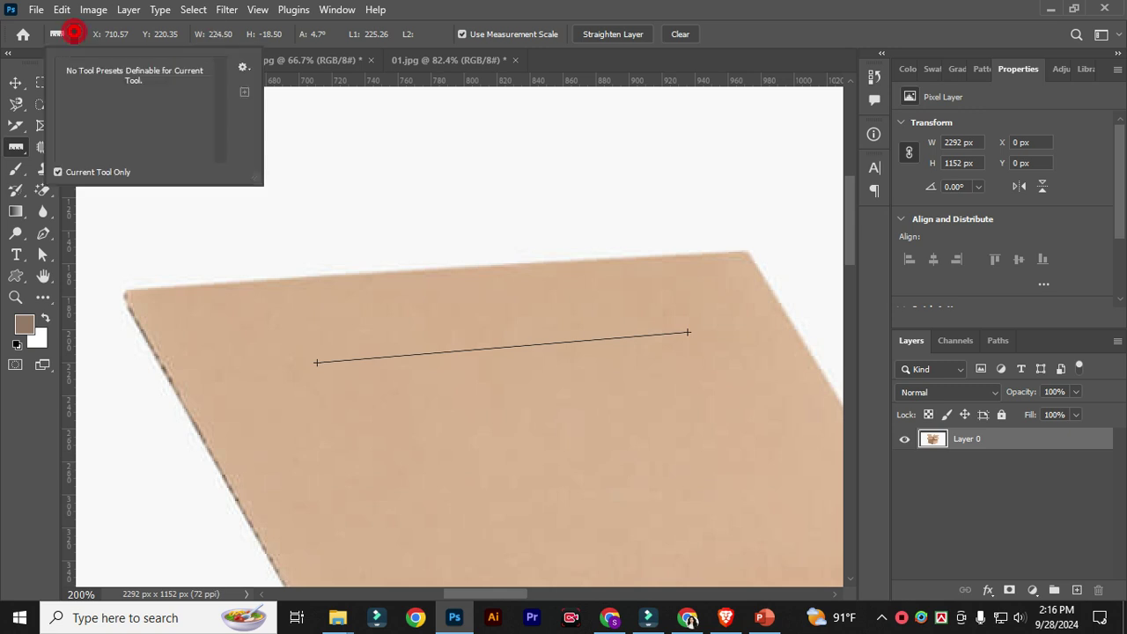
pyautogui.press('Escape')
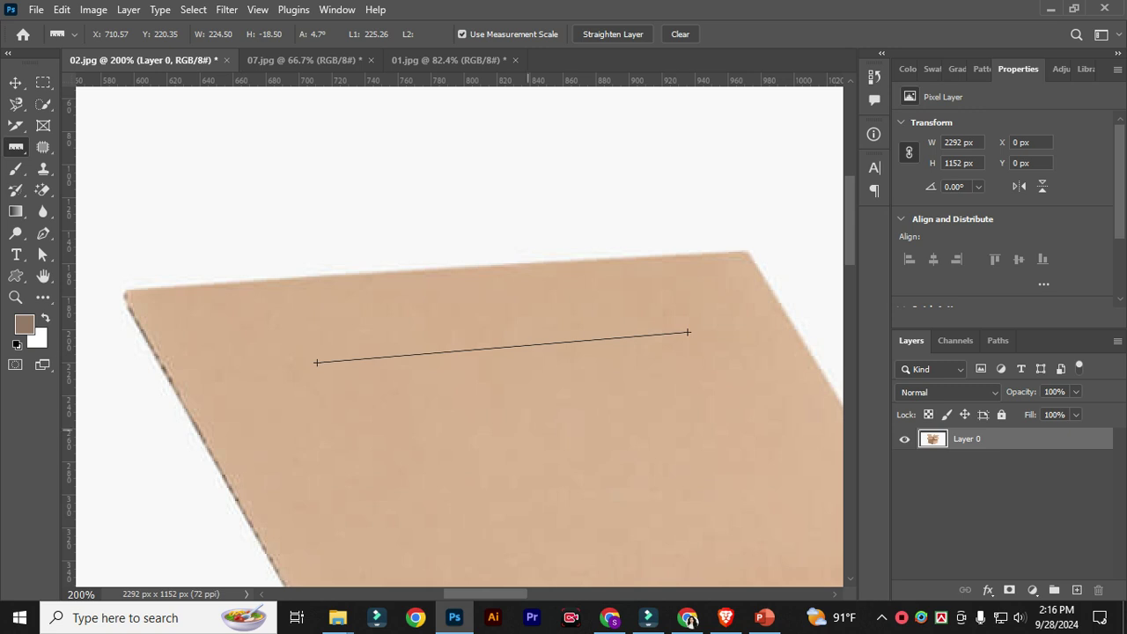
pyautogui.press('ctrl+KP_0')
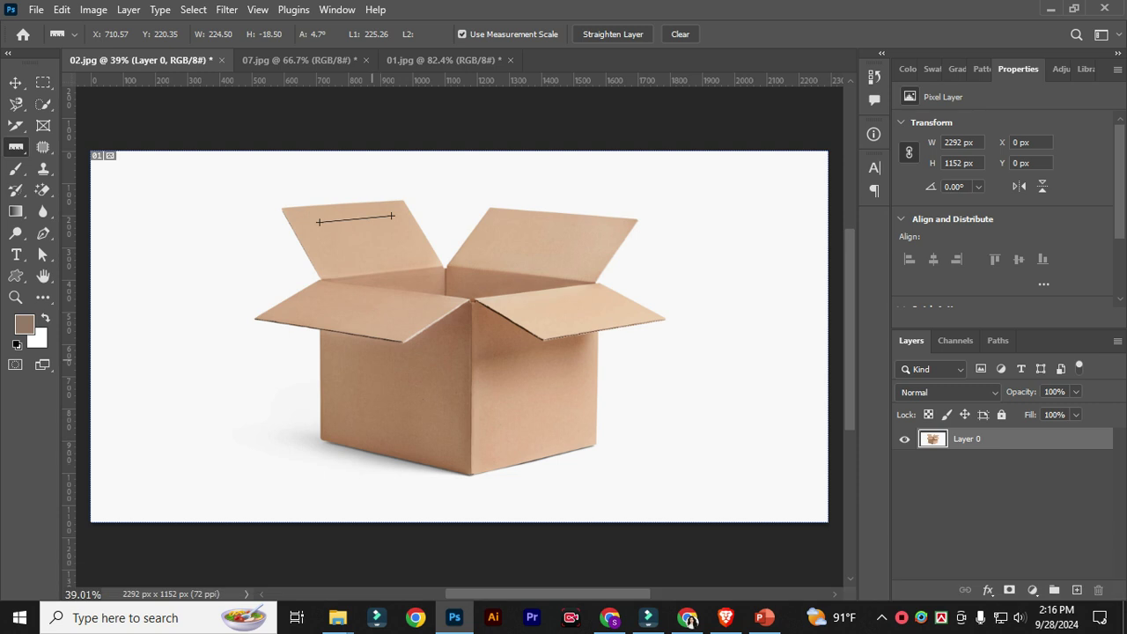
# Step: Switch to 07.jpg, duplicate the Background layer and hide the original
pyautogui.click(299, 60)
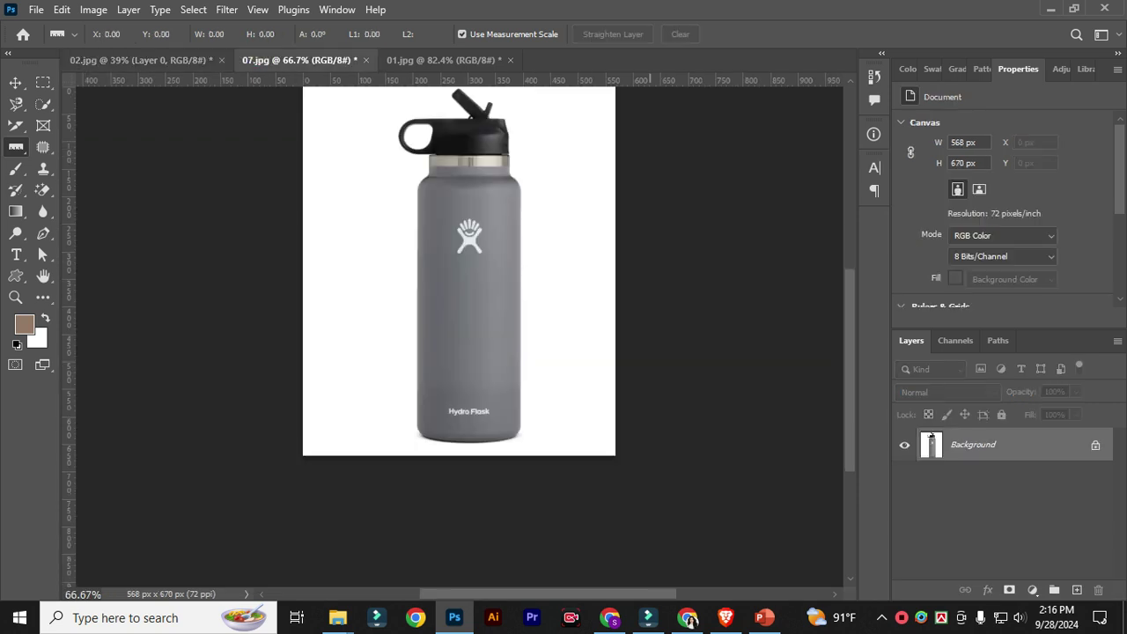
pyautogui.press('ctrl+KP_Subtract')
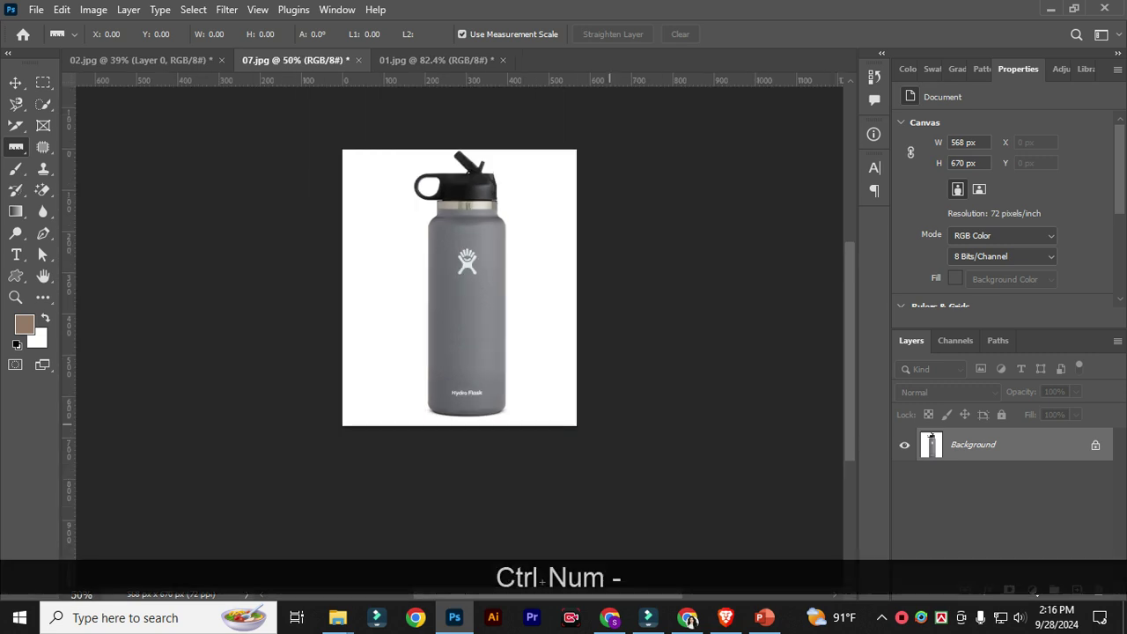
pyautogui.hotkey('ctrl', 't')
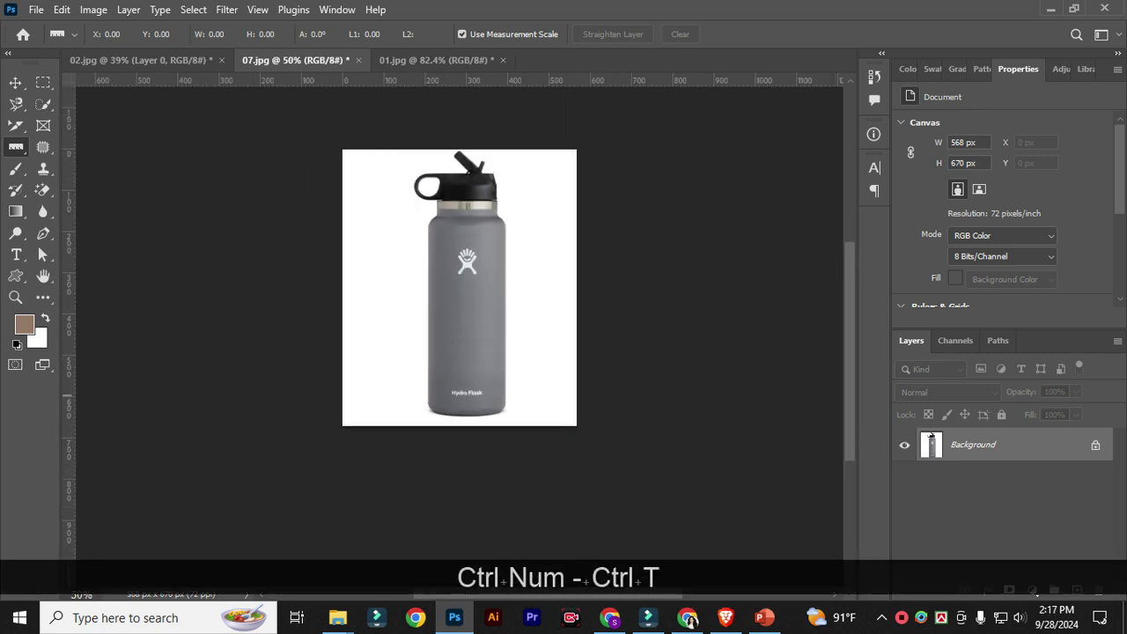
pyautogui.moveTo(1048, 521); pyautogui.dragTo(1077, 590)
pyautogui.click(900, 482)
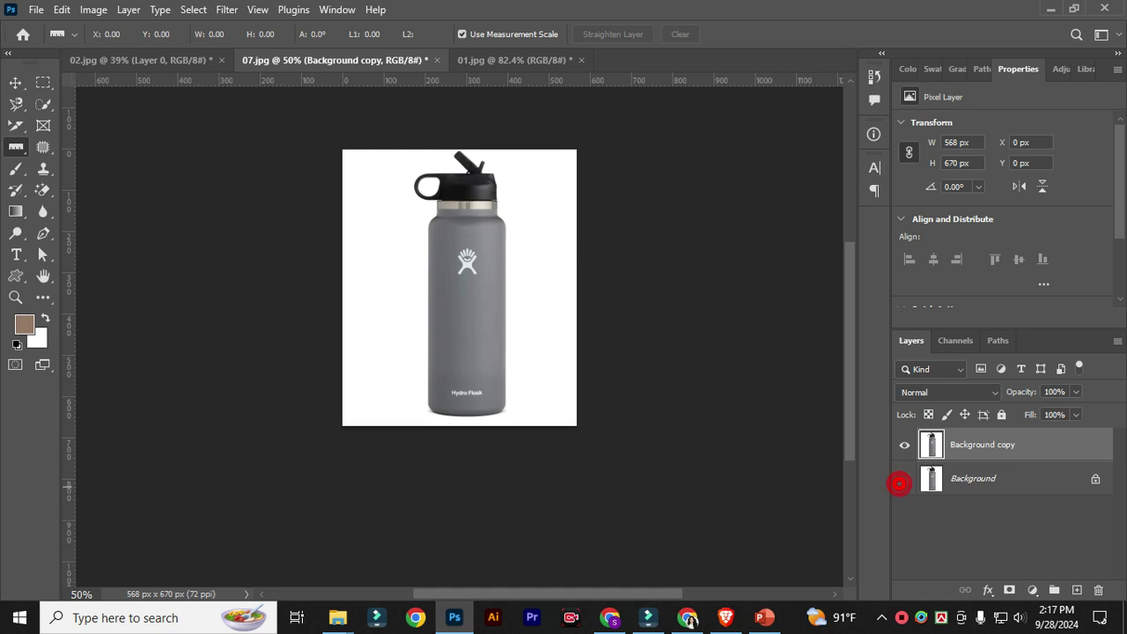
# Step: Rotate the Background copy layer slightly clockwise so the bottle leans to the right, and apply the transform
pyautogui.hotkey('ctrl', 't')
pyautogui.moveTo(621, 129); pyautogui.dragTo(630, 139)
pyautogui.moveTo(630, 139); pyautogui.dragTo(651, 164)
pyautogui.click(817, 34)
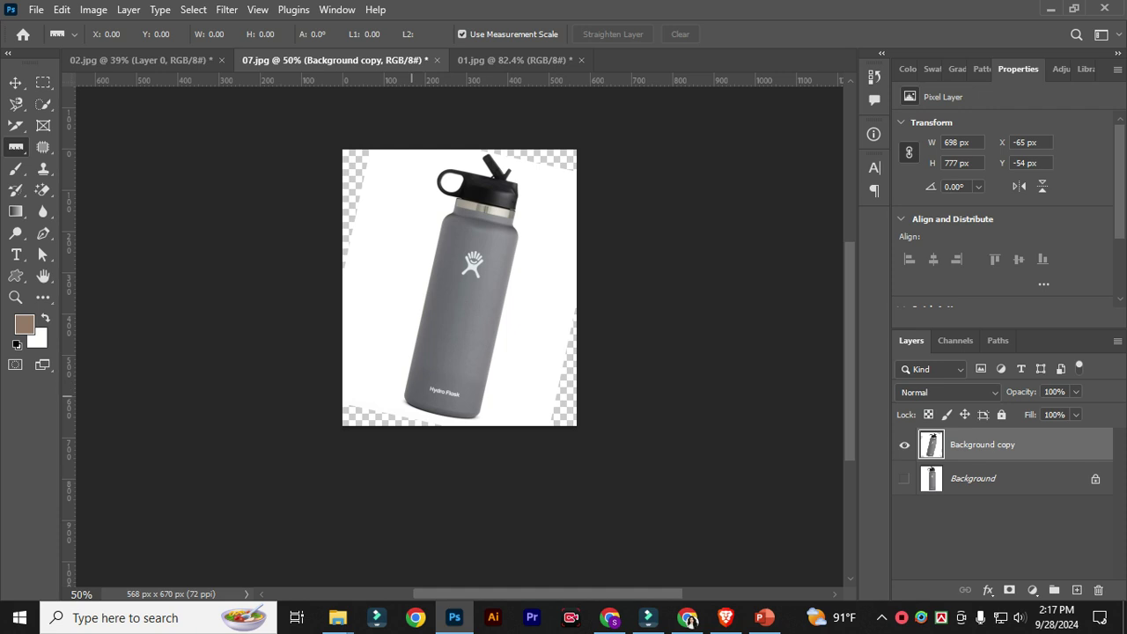
# Step: Try to straighten the tilted layer with a vertical ruler line about 562 px long beside the bottle
pyautogui.moveTo(404, 398); pyautogui.dragTo(405, 167)
pyautogui.press('shift')
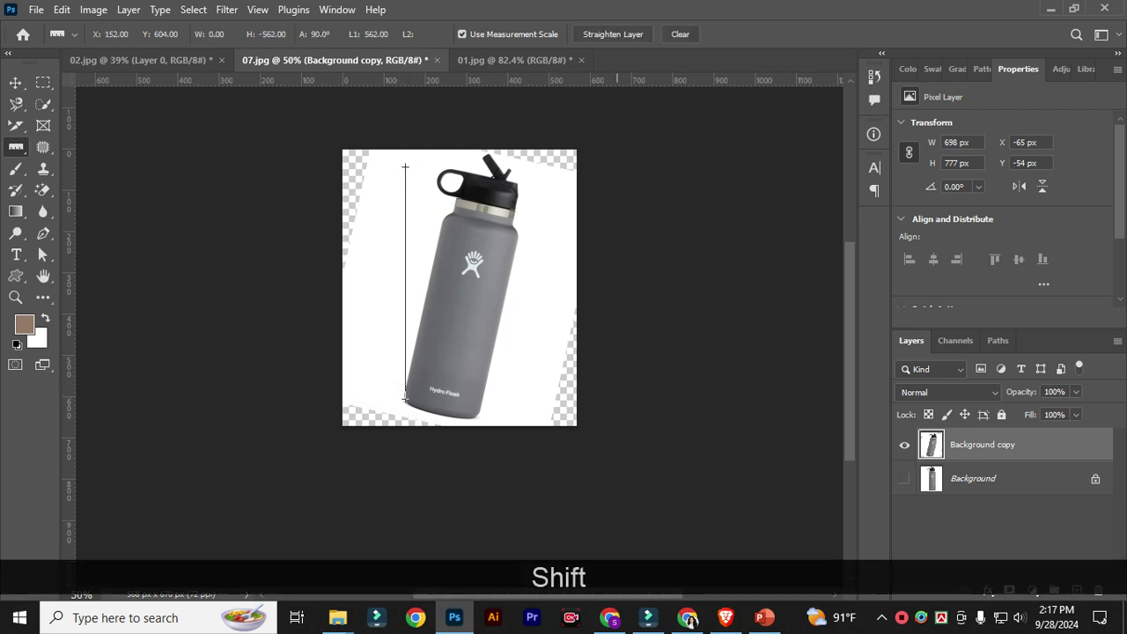
pyautogui.click(613, 33)
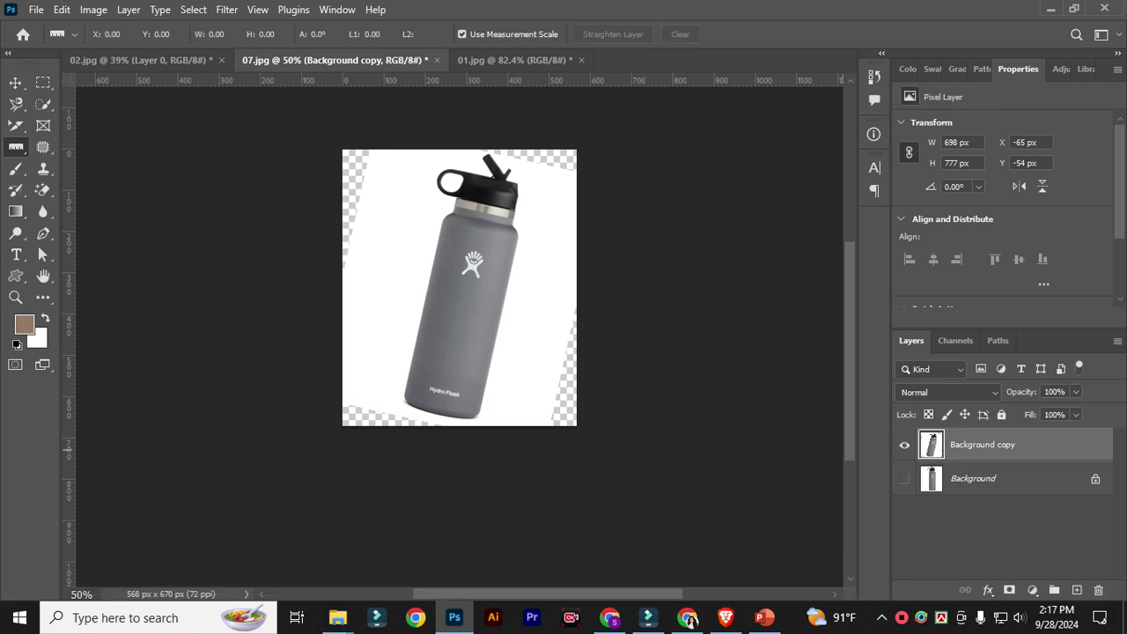
# Step: Straighten the layer by a ruler line about 441 px long along the bottle's left side, and undo the straightening
pyautogui.moveTo(402, 396)
pyautogui.mouseDown()
pyautogui.moveTo(447, 198)
pyautogui.moveTo(442, 218)
pyautogui.mouseUp()
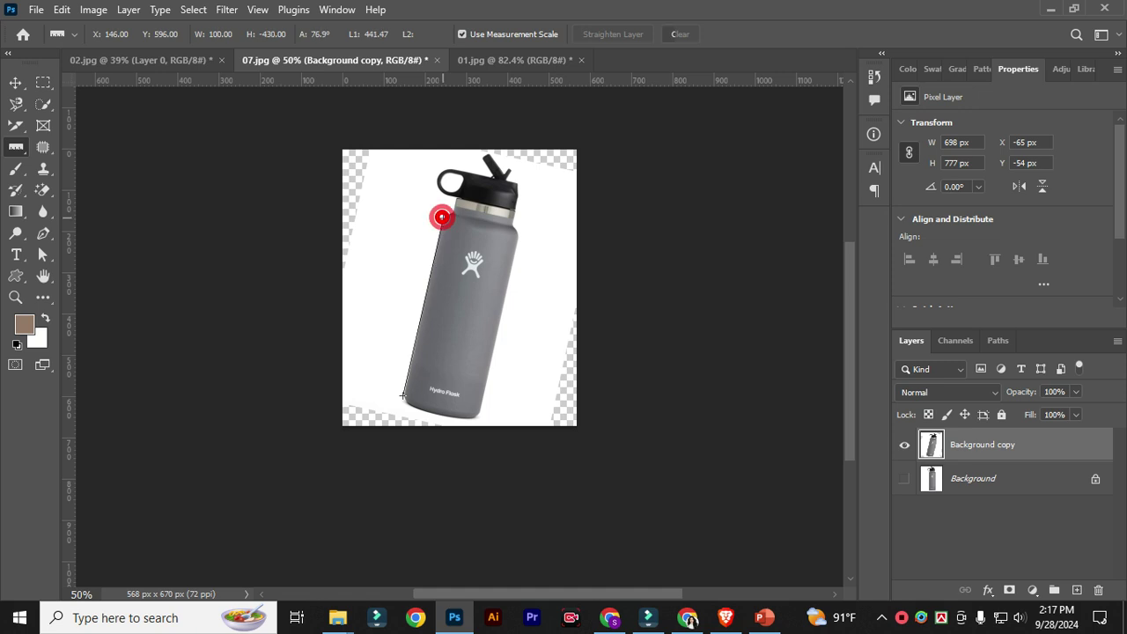
pyautogui.click(612, 34)
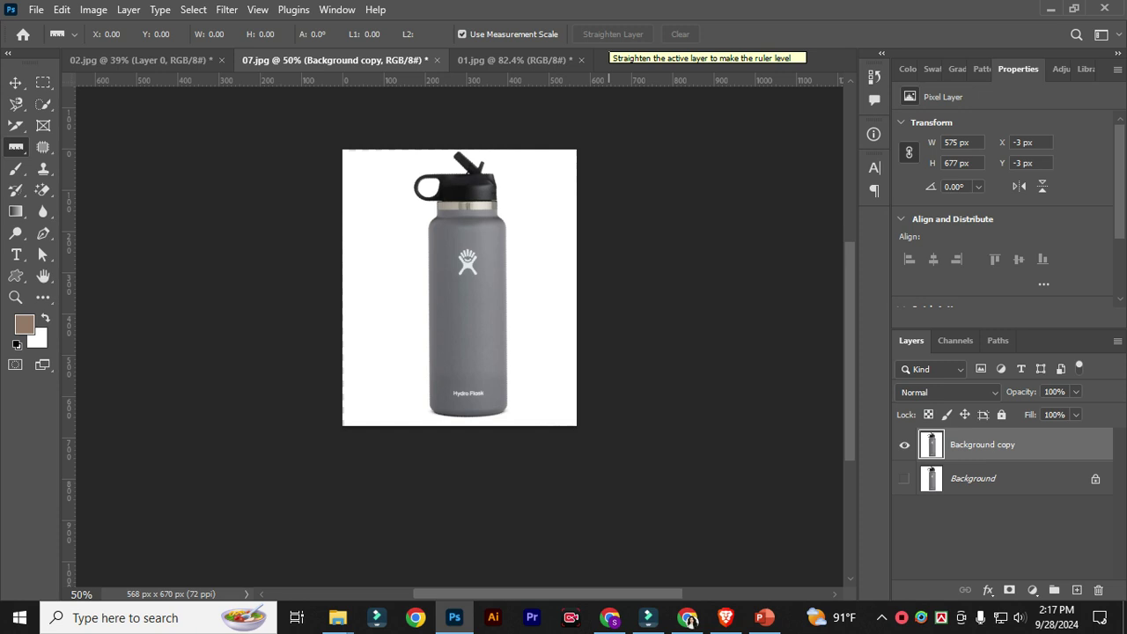
pyautogui.hotkey('ctrl', 'z')
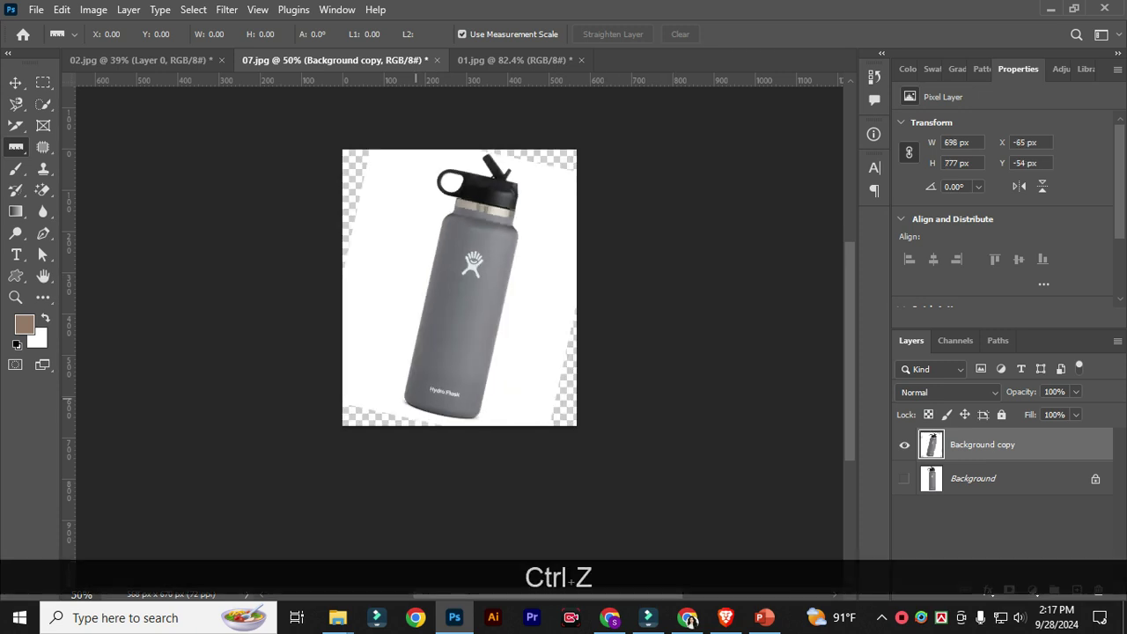
# Step: Draw a new ruler line about 435 px long along the tilted bottle's left side and straighten the layer by it
pyautogui.moveTo(404, 393); pyautogui.dragTo(443, 215)
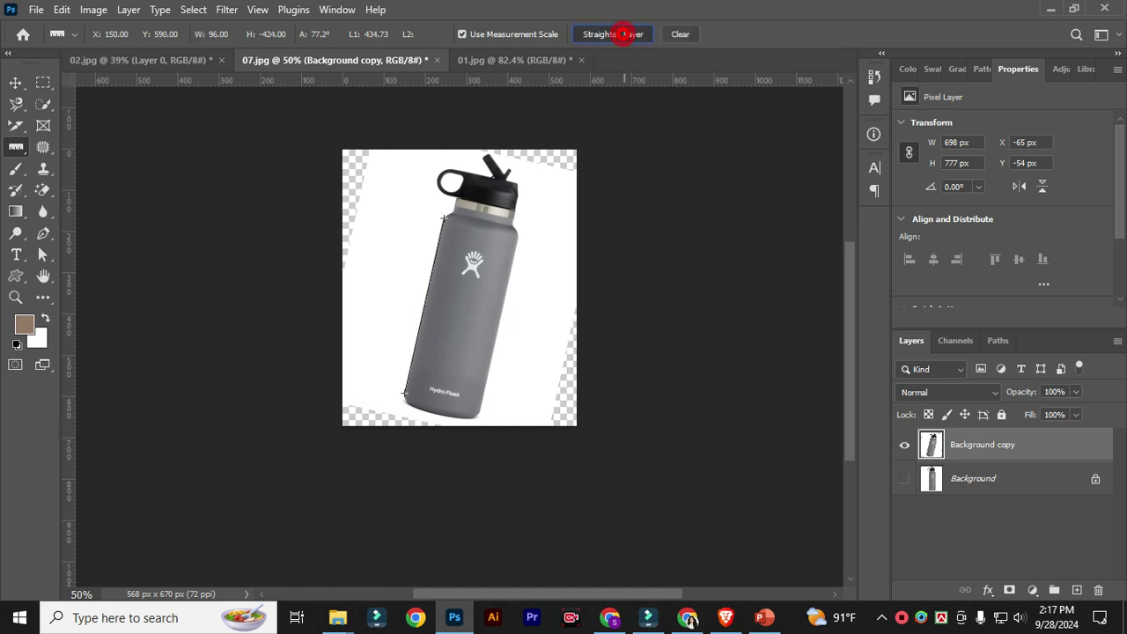
pyautogui.click(605, 33)
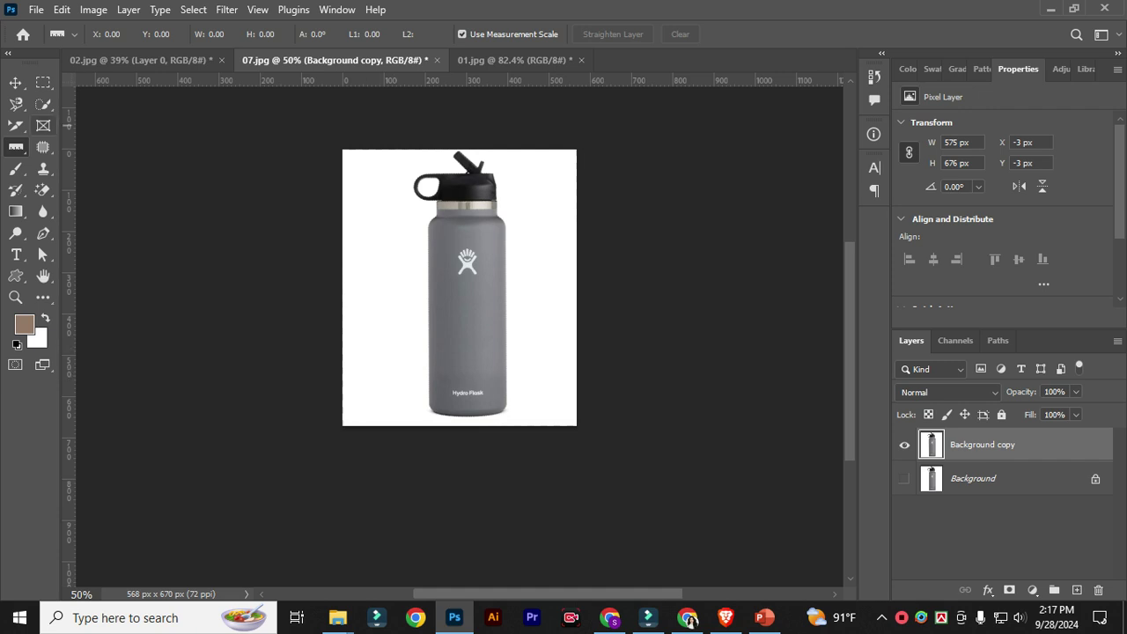
# Step: Activate the Note tool and switch to the portrait document 01.jpg
pyautogui.rightClick(16, 147)
pyautogui.click(88, 192)
pyautogui.click(132, 60)
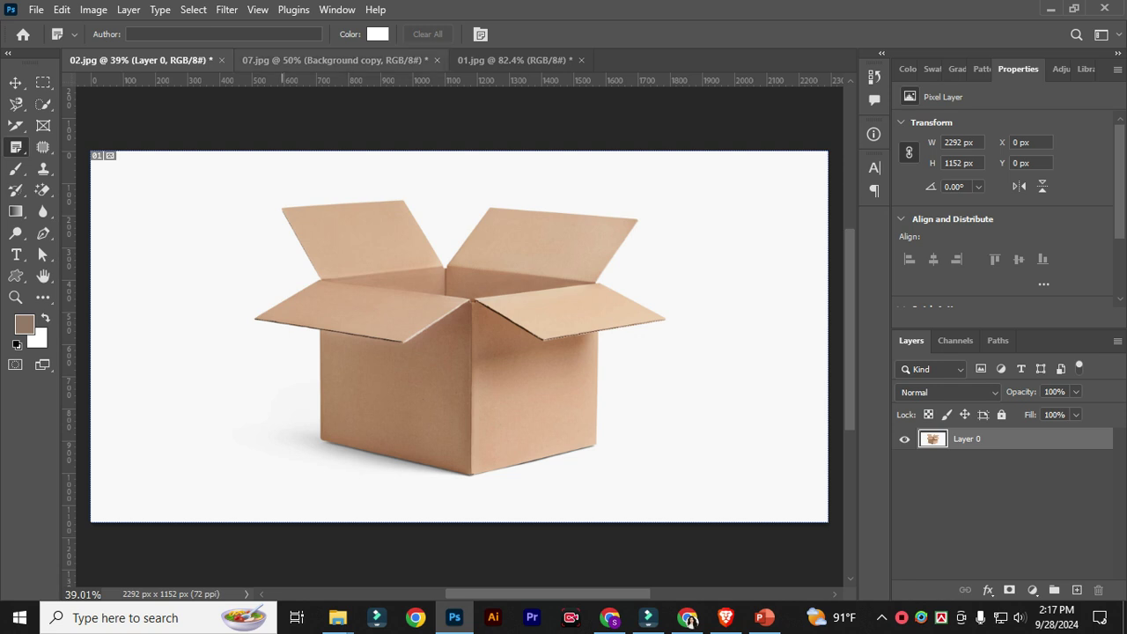
pyautogui.click(335, 60)
pyautogui.click(475, 56)
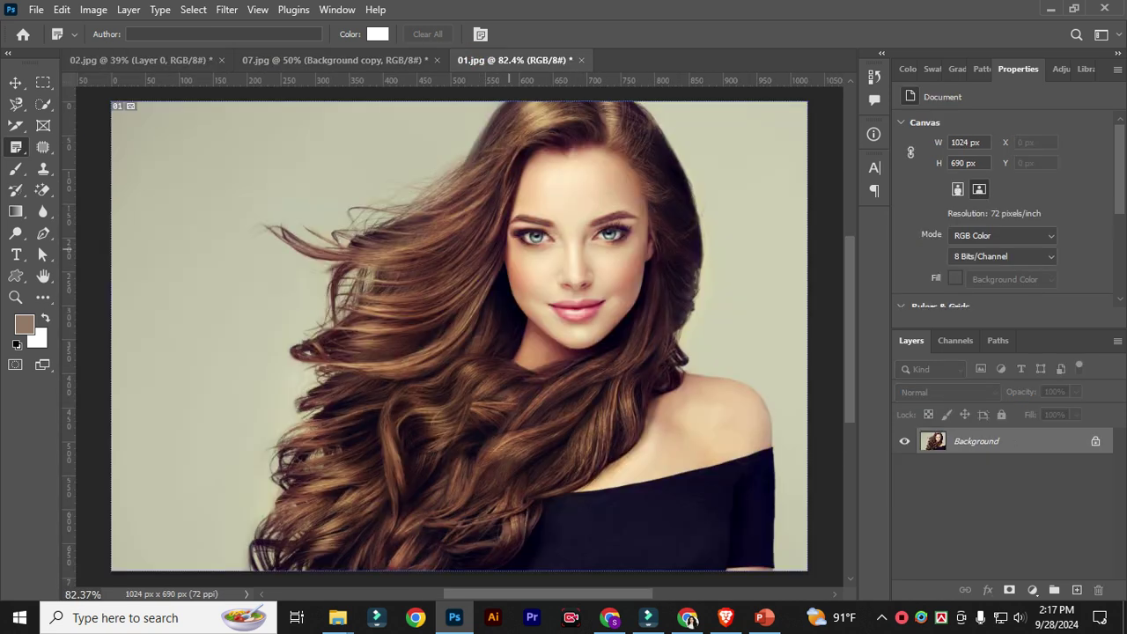
# Step: Activate the Color Sampler tool to view the sample points on the portrait, and return to the Note tool
pyautogui.rightClick(16, 147)
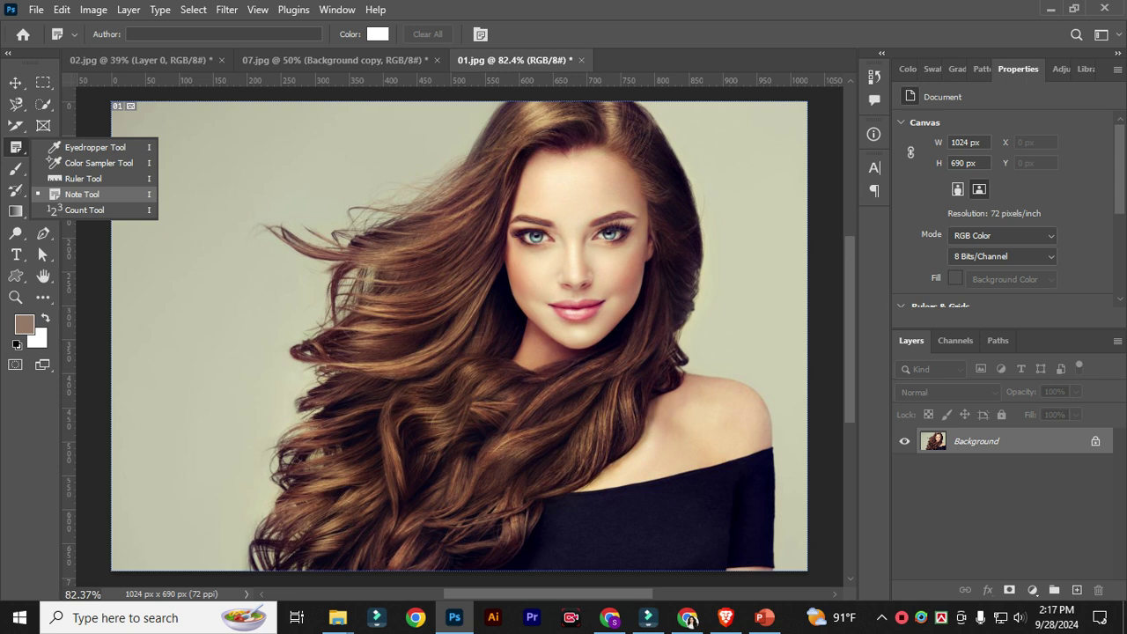
pyautogui.click(97, 163)
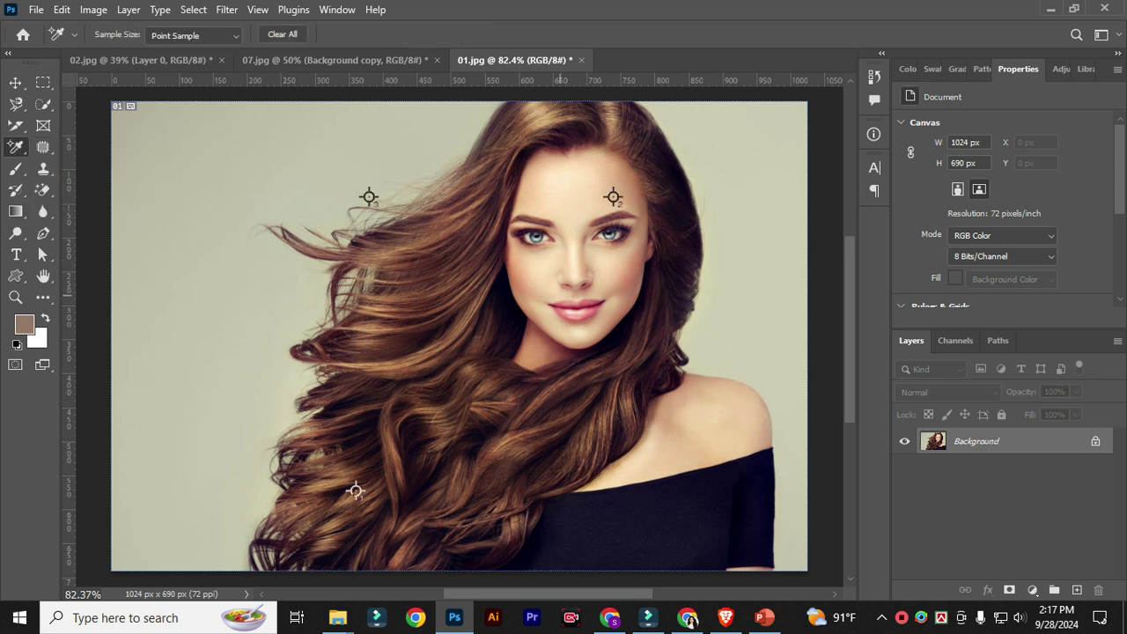
pyautogui.rightClick(16, 147)
pyautogui.click(88, 192)
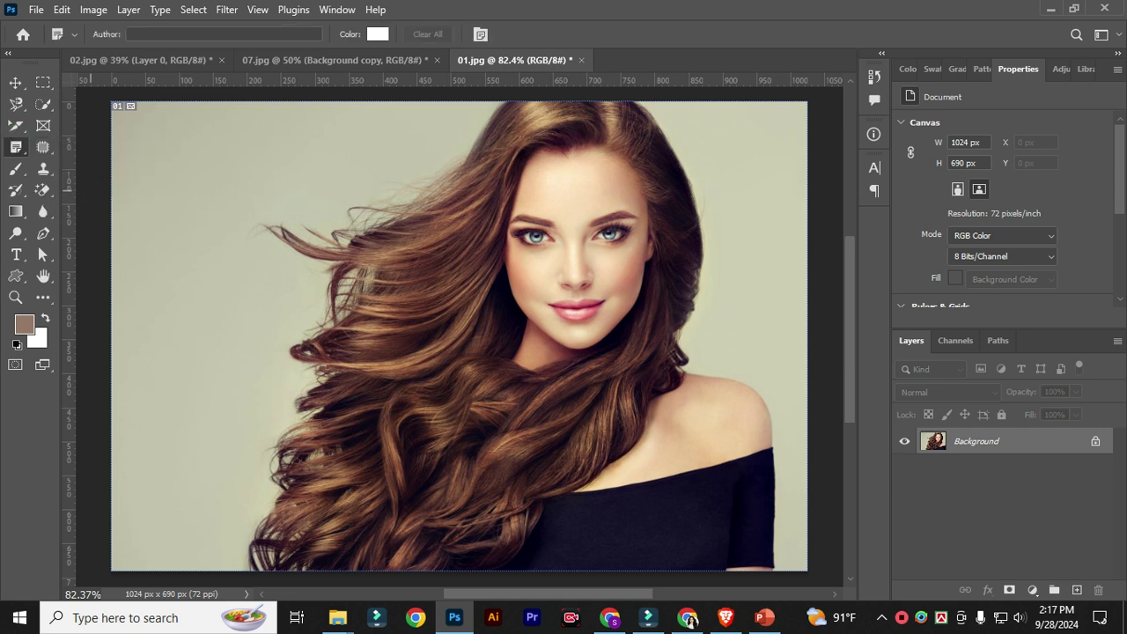
# Step: Place a note at the upper edge of the flowing hair with the text "hzsvfjhzdvfb", and collapse the Notes panel
pyautogui.click(388, 198)
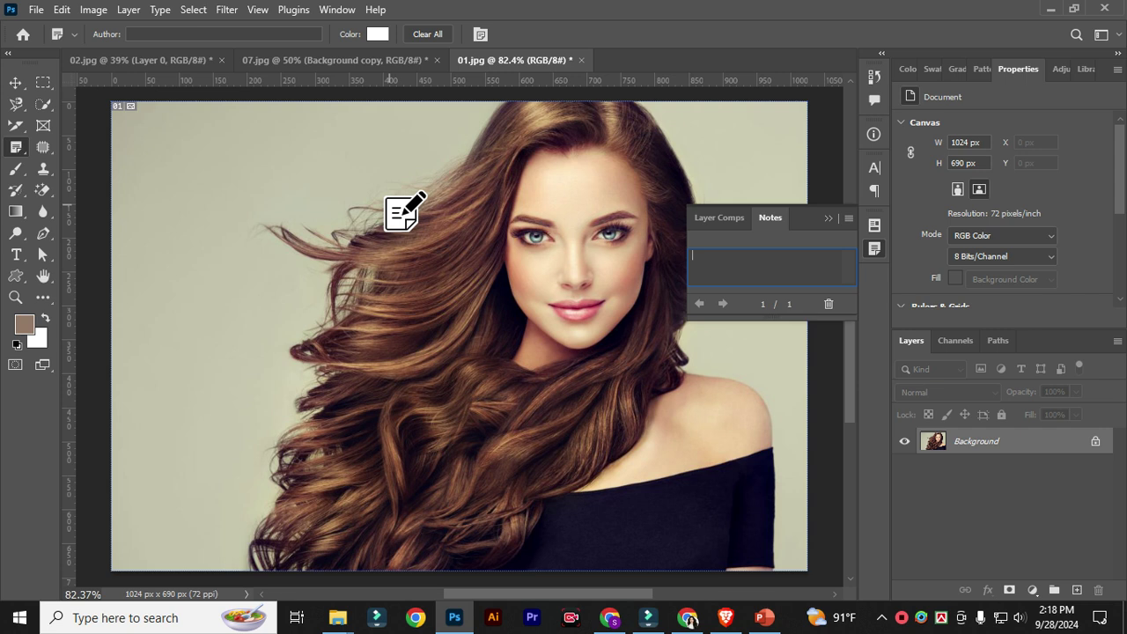
pyautogui.write('hzsvfjhzdvfb')
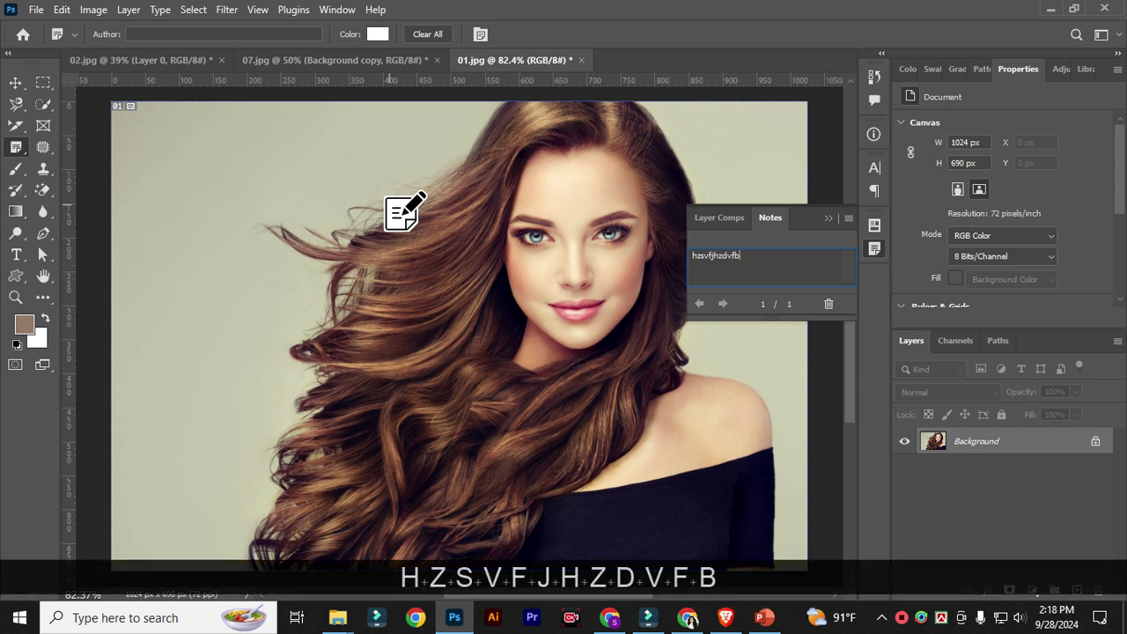
pyautogui.click(827, 218)
# Step: Undo a second note placed over the first, delete all notes from the image and collapse the Notes panel
pyautogui.click(398, 211)
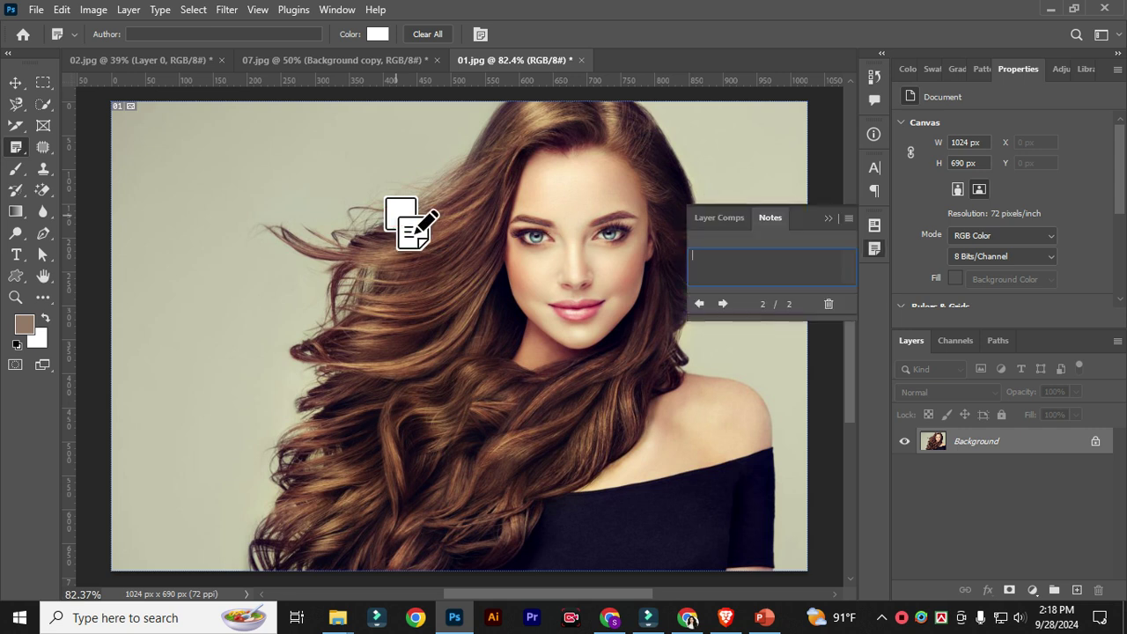
pyautogui.hotkey('ctrl', 'z')
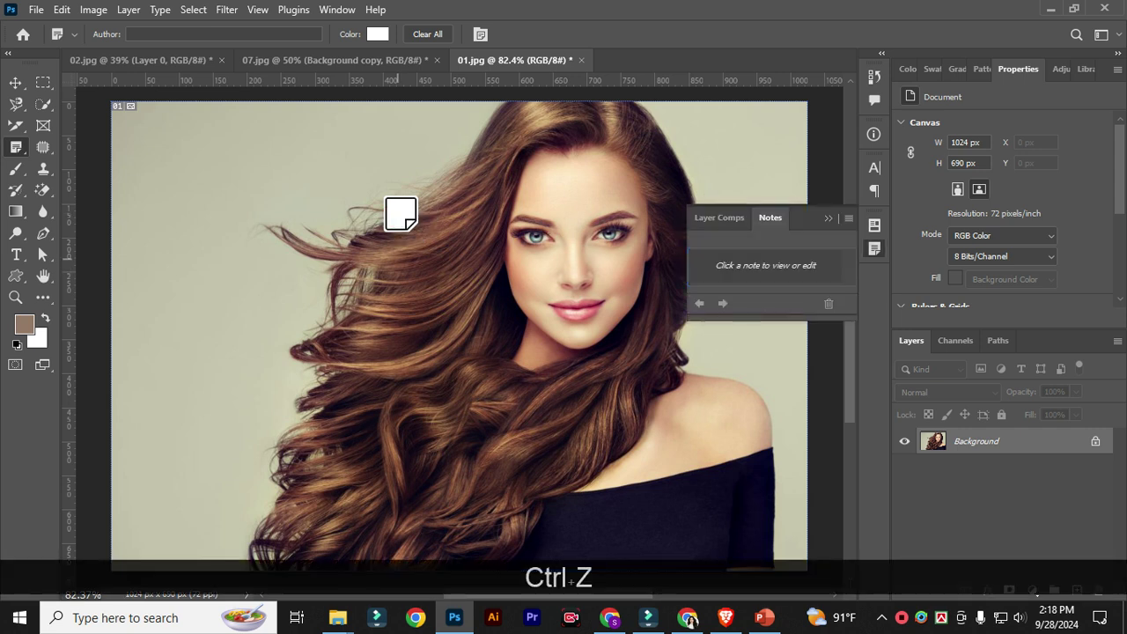
pyautogui.rightClick(392, 208)
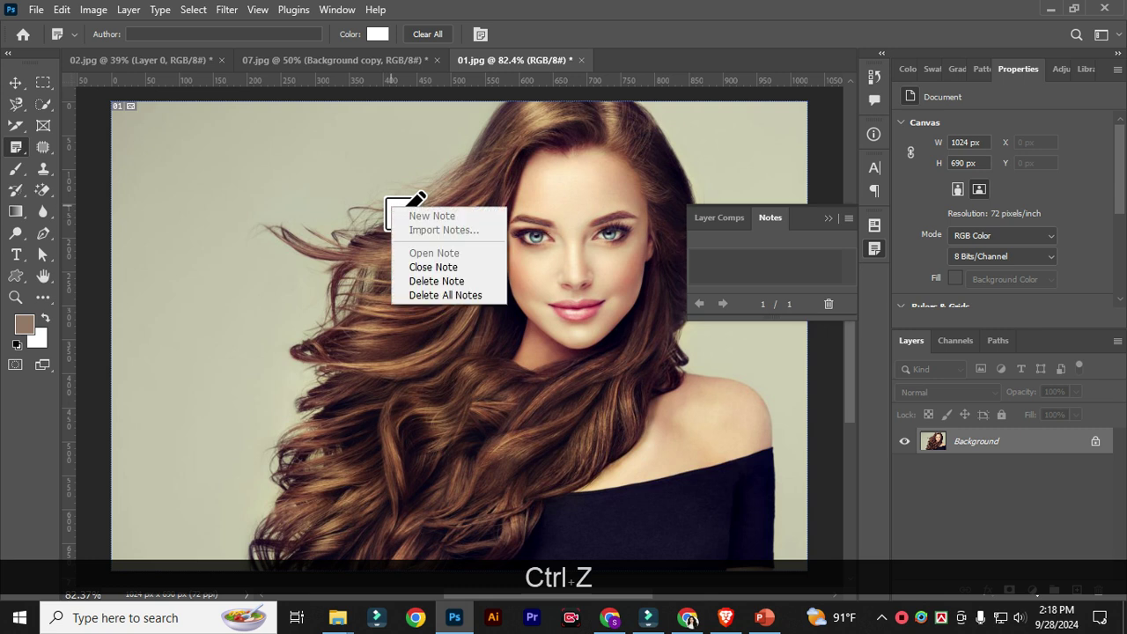
pyautogui.click(445, 295)
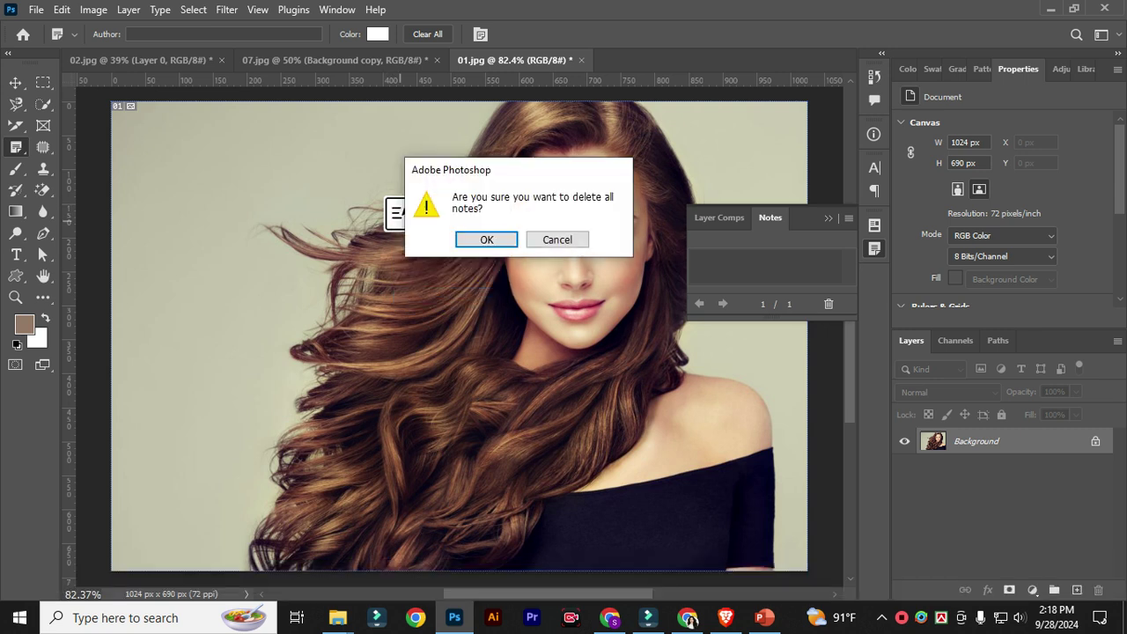
pyautogui.click(486, 240)
pyautogui.click(828, 217)
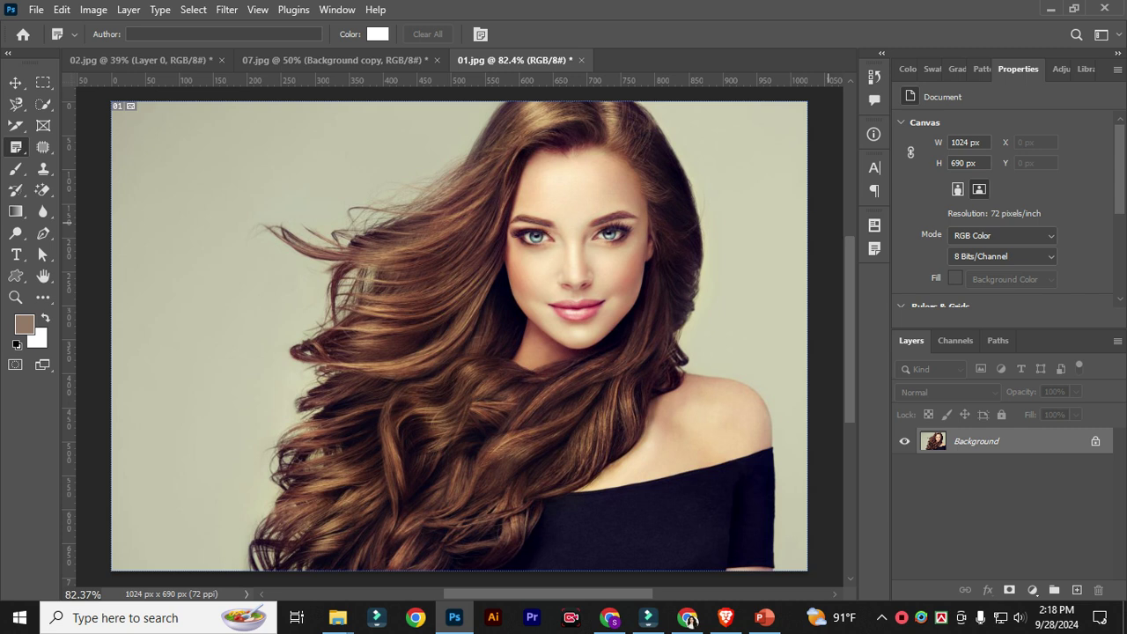
# Step: Place a count marker on each of the woman's eyes with the Count tool
pyautogui.rightClick(16, 147)
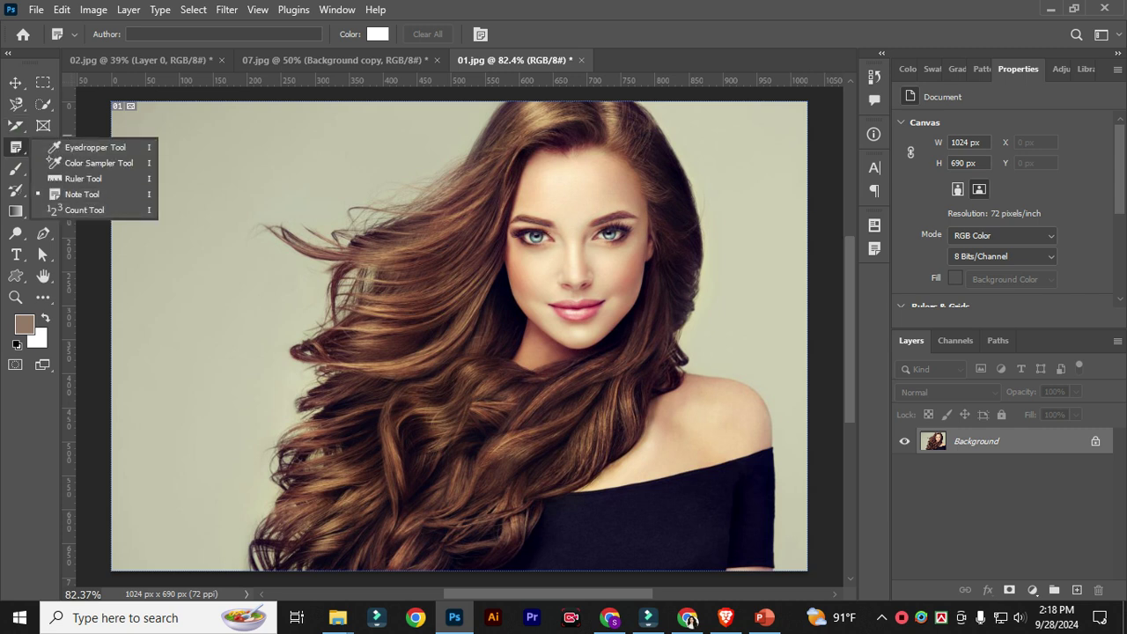
pyautogui.click(88, 210)
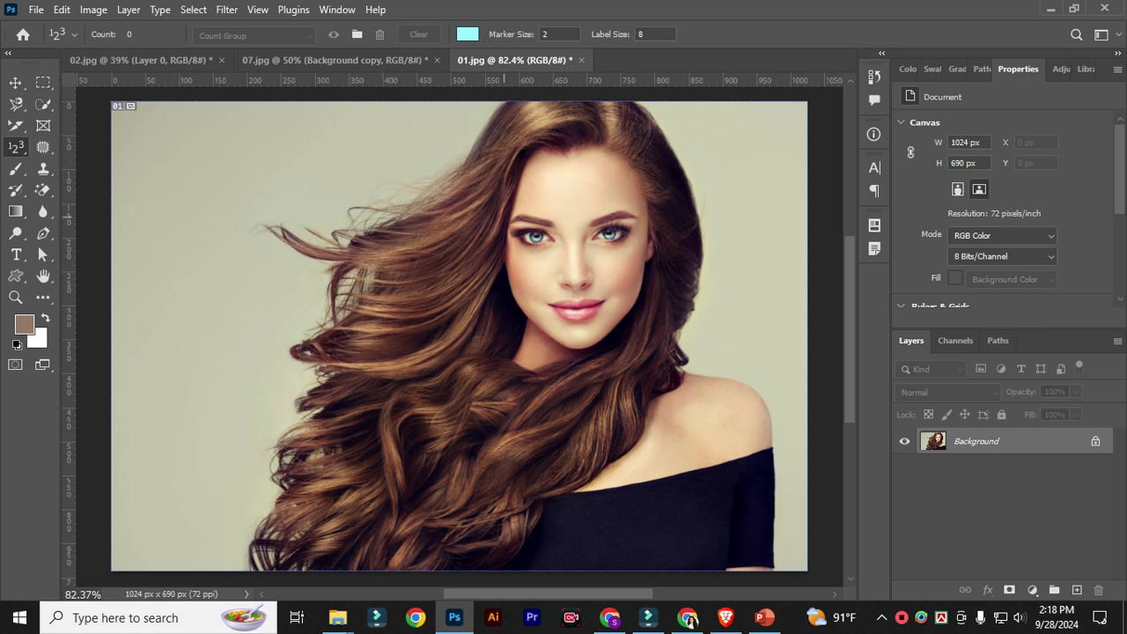
pyautogui.click(535, 232)
pyautogui.click(621, 224)
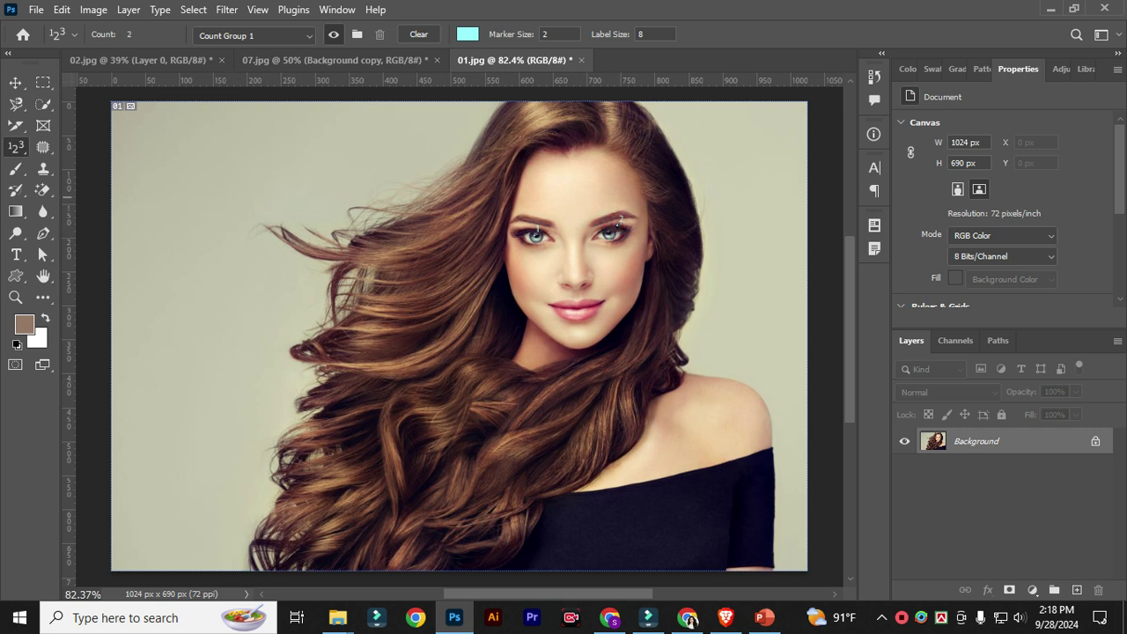
# Step: Add eight more count markers scattered over the plain background and the hair left of the face
pyautogui.click(196, 186)
pyautogui.click(309, 139)
pyautogui.click(356, 350)
pyautogui.click(232, 355)
pyautogui.click(307, 216)
pyautogui.click(393, 188)
pyautogui.click(428, 400)
pyautogui.click(312, 431)
# Step: Set the count group's marker color to black (000000)
pyautogui.click(467, 34)
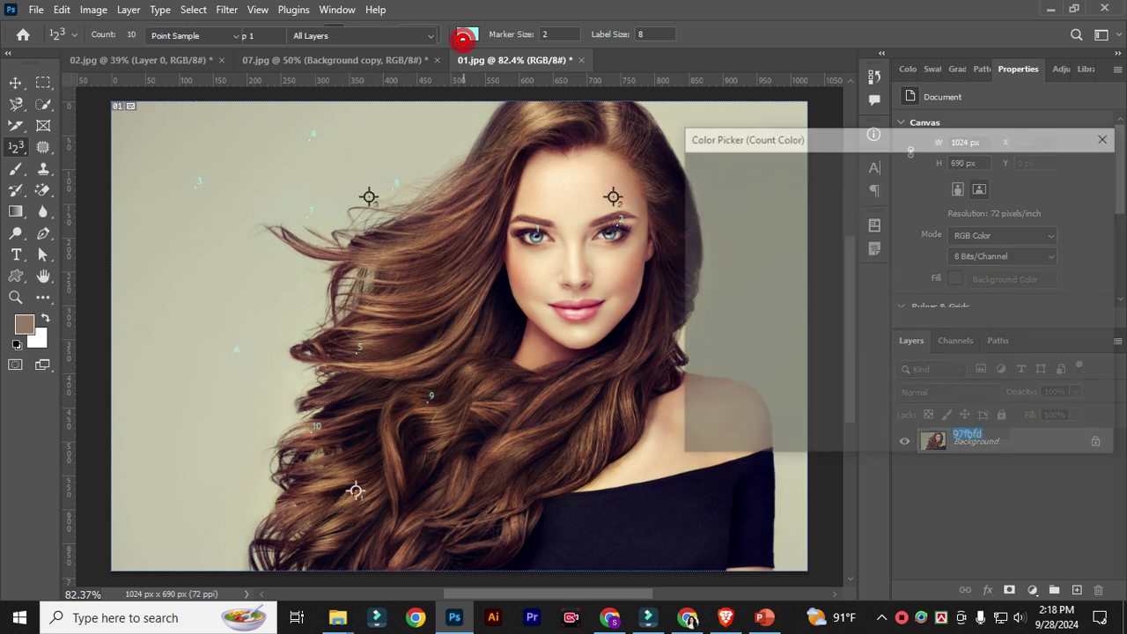
pyautogui.click(699, 384)
pyautogui.moveTo(918, 247)
pyautogui.mouseDown()
pyautogui.moveTo(905, 139)
pyautogui.moveTo(849, 224)
pyautogui.moveTo(622, 396)
pyautogui.mouseUp()
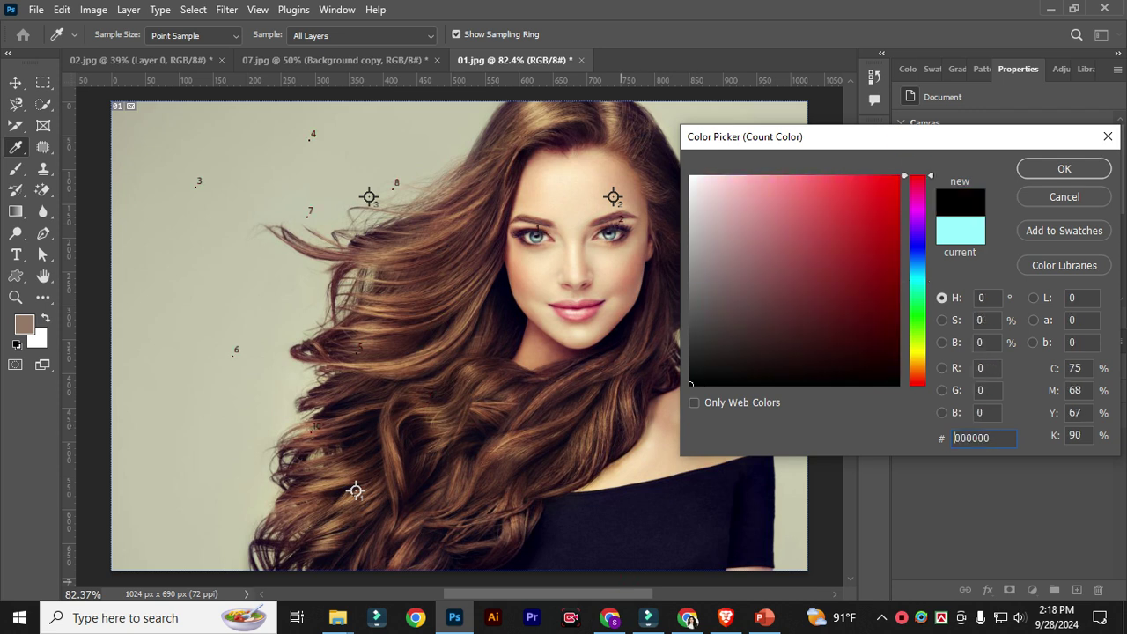
pyautogui.click(1064, 169)
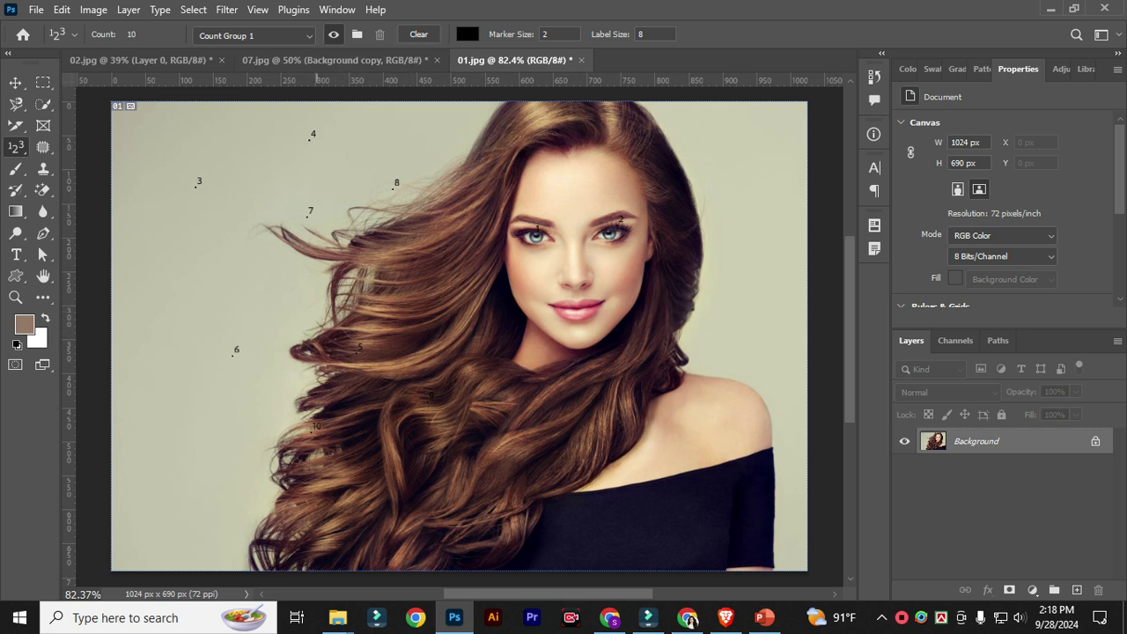
# Step: Add a second count group and keep the suggested name Count Group 2
pyautogui.click(306, 35)
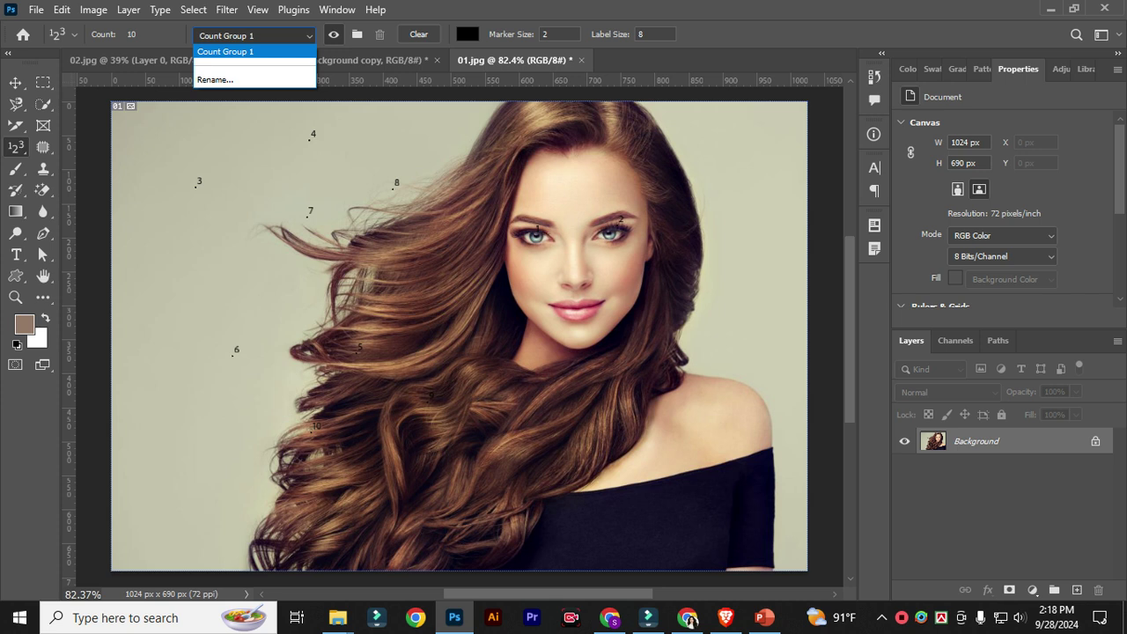
pyautogui.press('Return')
pyautogui.click(356, 33)
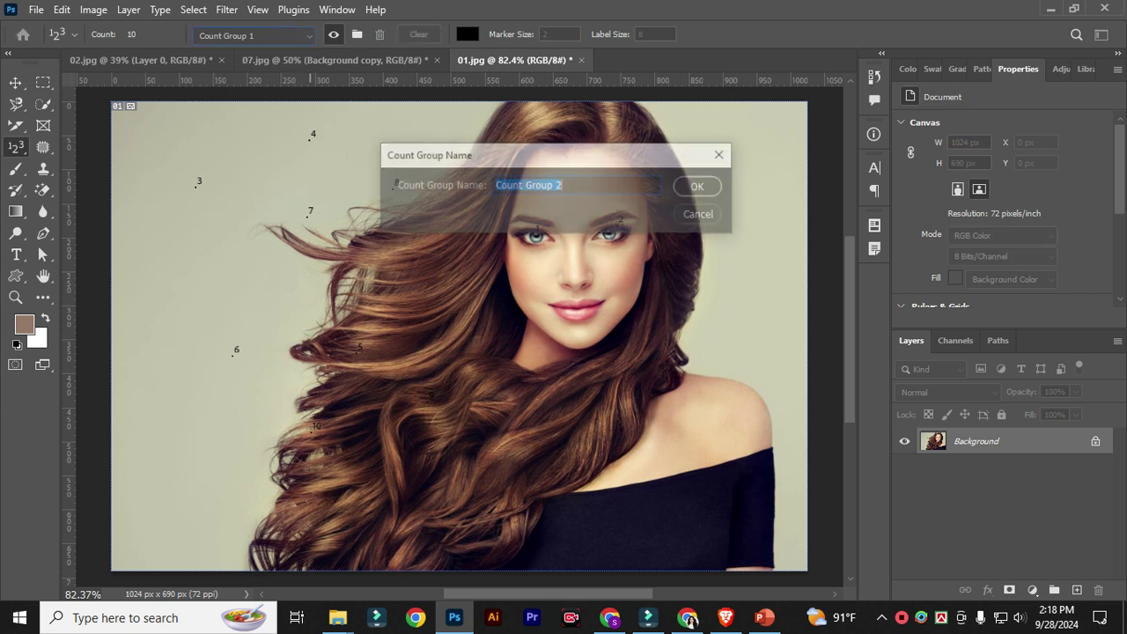
pyautogui.press('Return')
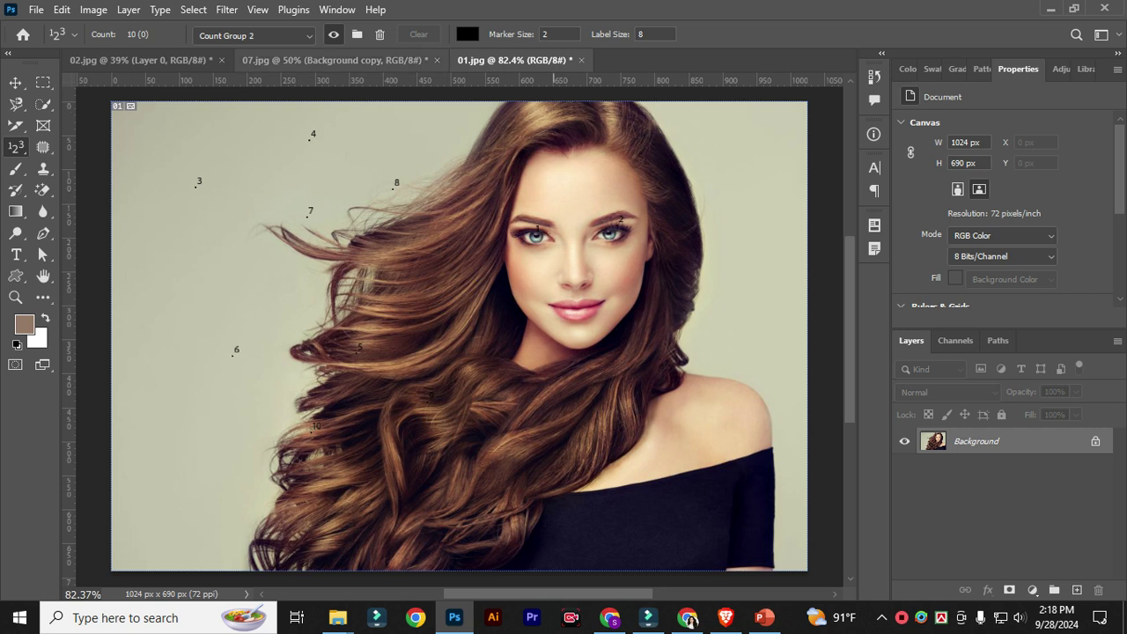
# Step: Delete the extra count group and clear all count markers from the image
pyautogui.click(306, 35)
pyautogui.press('Up')
pyautogui.press('Down')
pyautogui.press('Up')
pyautogui.click(264, 65)
pyautogui.click(269, 35)
pyautogui.click(269, 67)
pyautogui.click(379, 34)
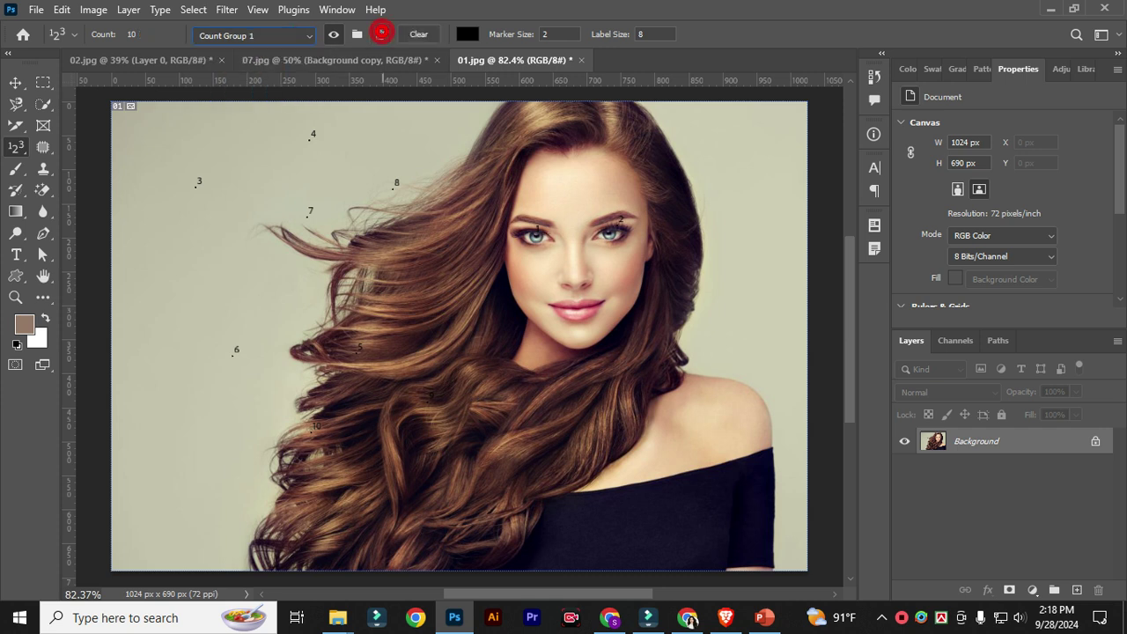
pyautogui.click(416, 34)
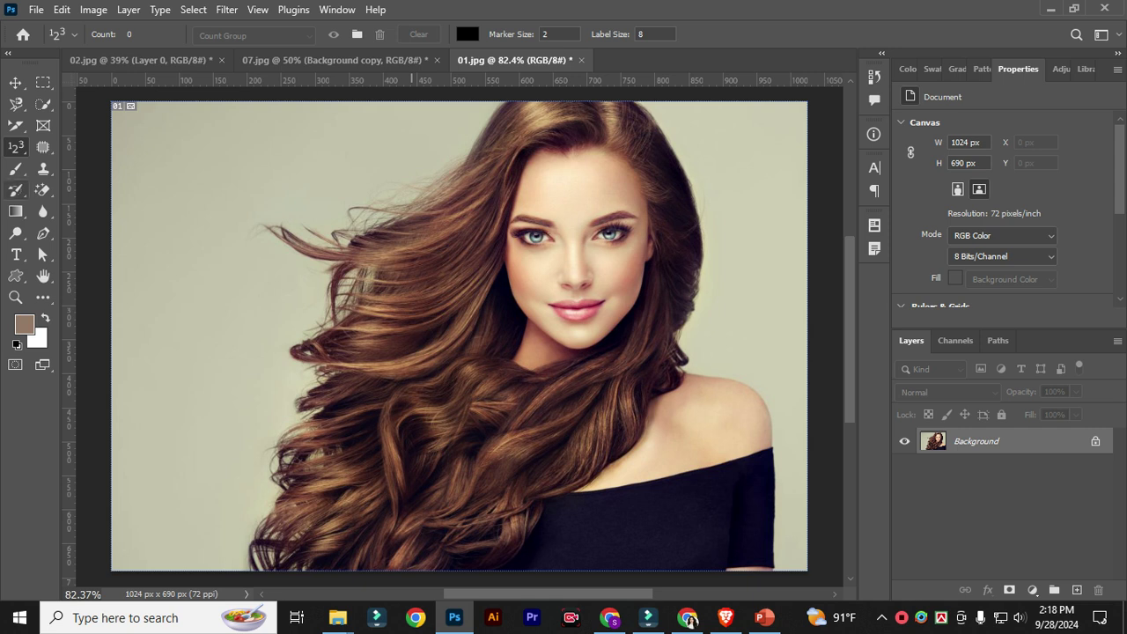
# Step: Switch to PowerPoint, review the Measuring Tools and Type Tools slides, and return to Photoshop
pyautogui.rightClick(16, 147)
pyautogui.press('Escape')
pyautogui.click(764, 617)
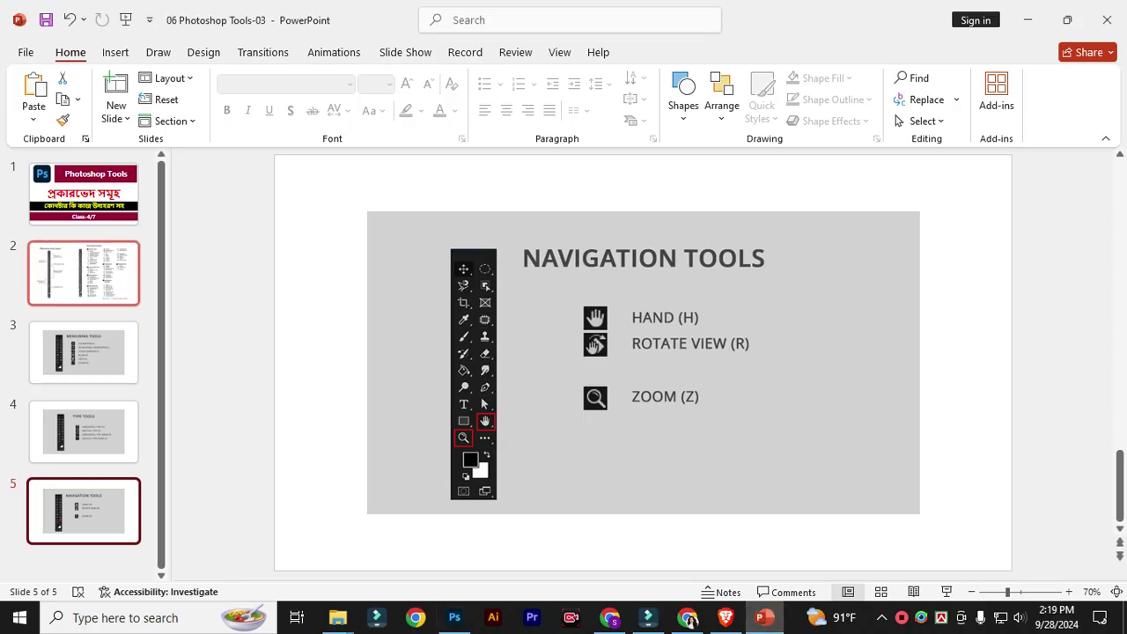
pyautogui.click(83, 273)
pyautogui.click(84, 353)
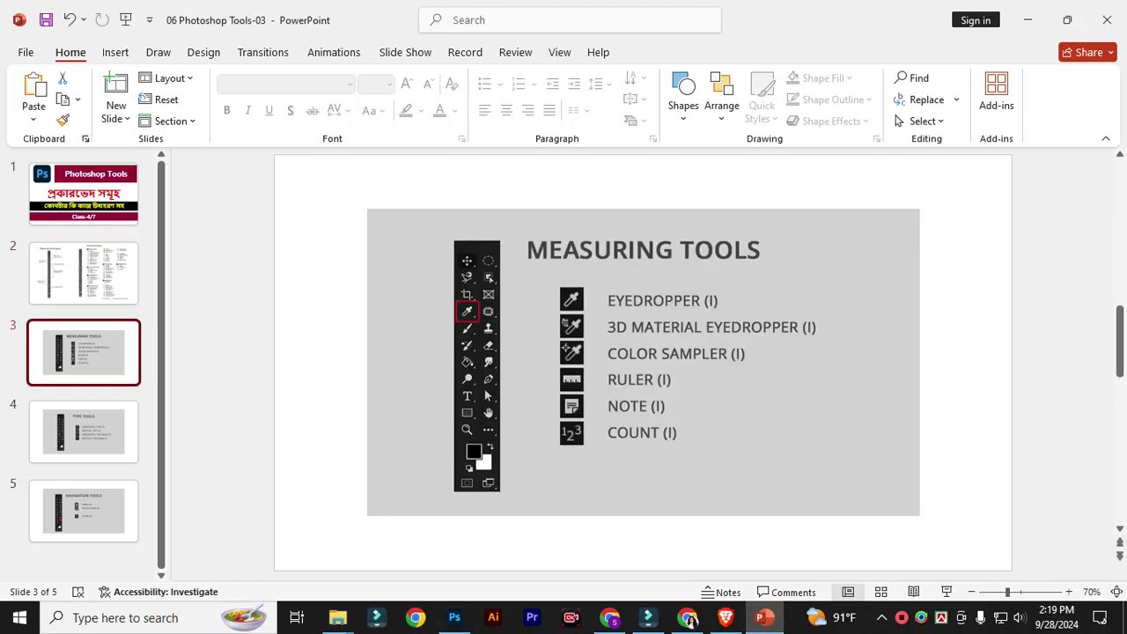
pyautogui.press('Down')
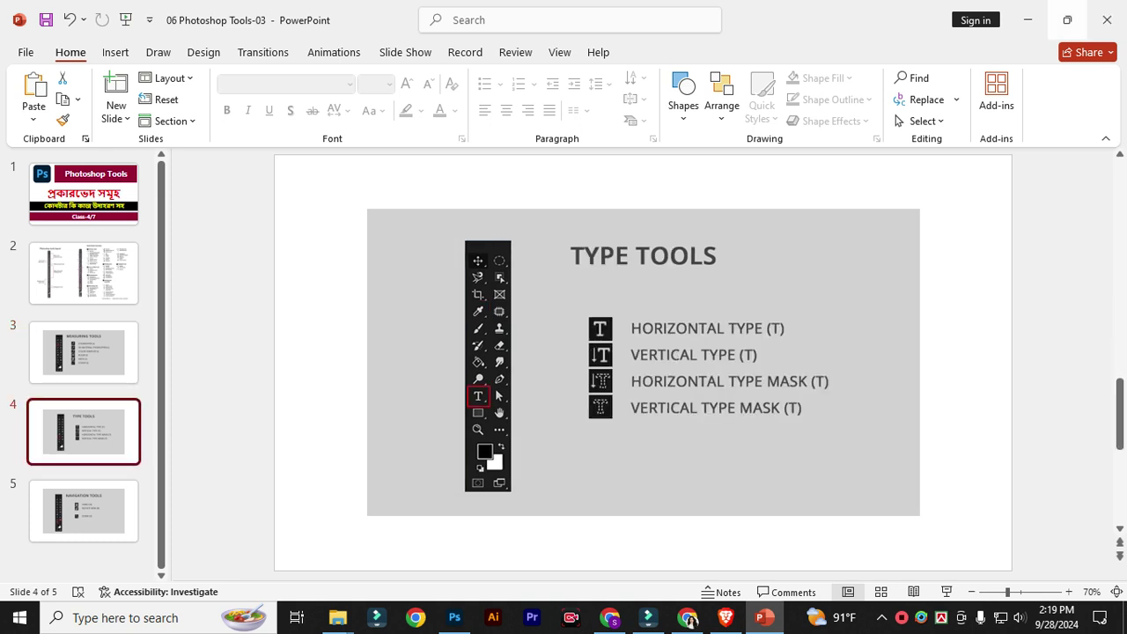
pyautogui.click(1027, 19)
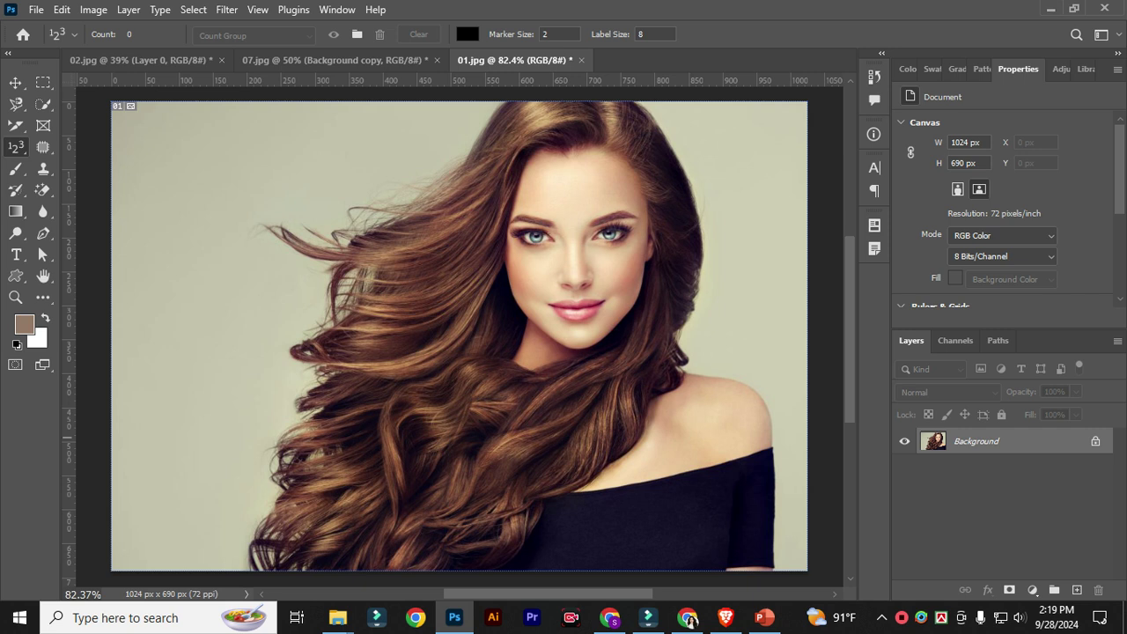
# Step: With the Horizontal Type tool, add the text "izdbfksdbfvbzdfbb" starting in the hair and running across the woman's face
pyautogui.click(15, 255)
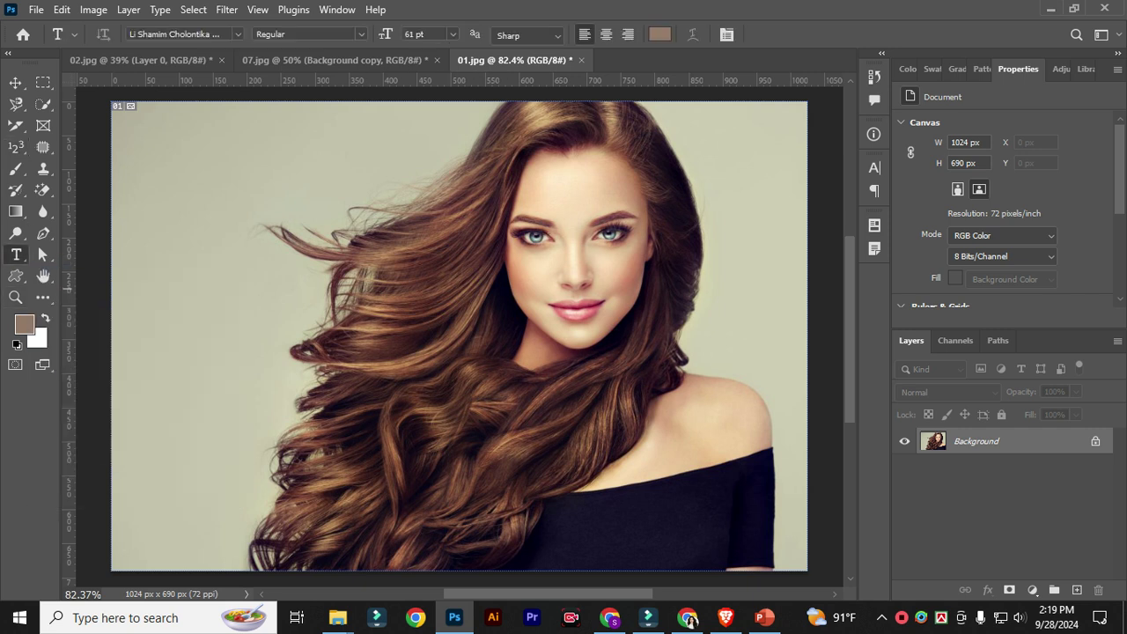
pyautogui.rightClick(15, 256)
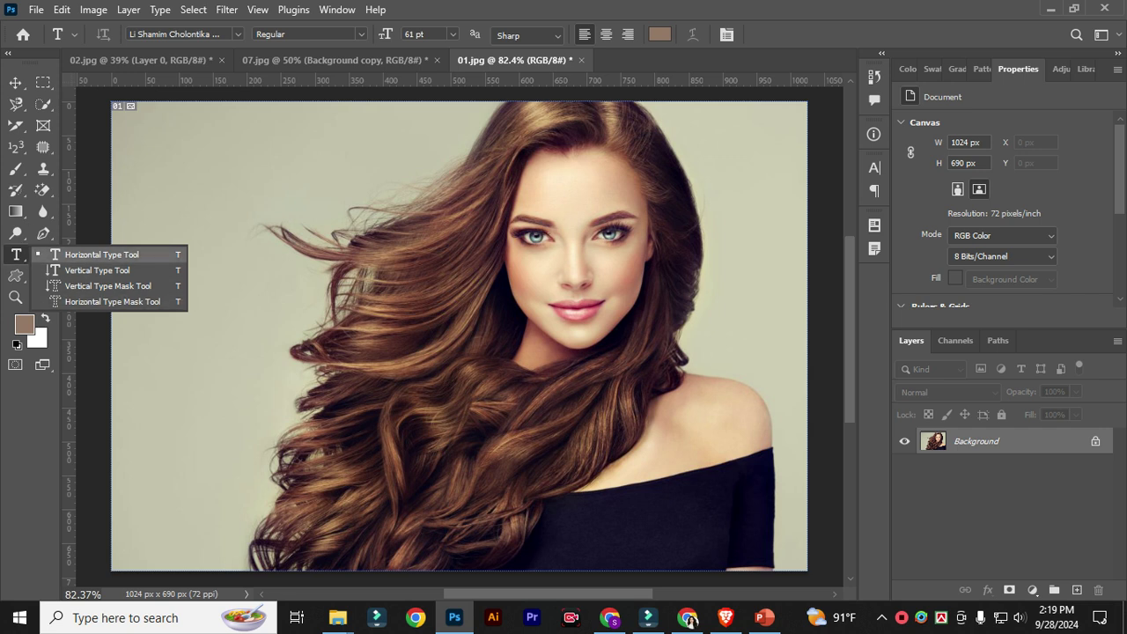
pyautogui.click(88, 254)
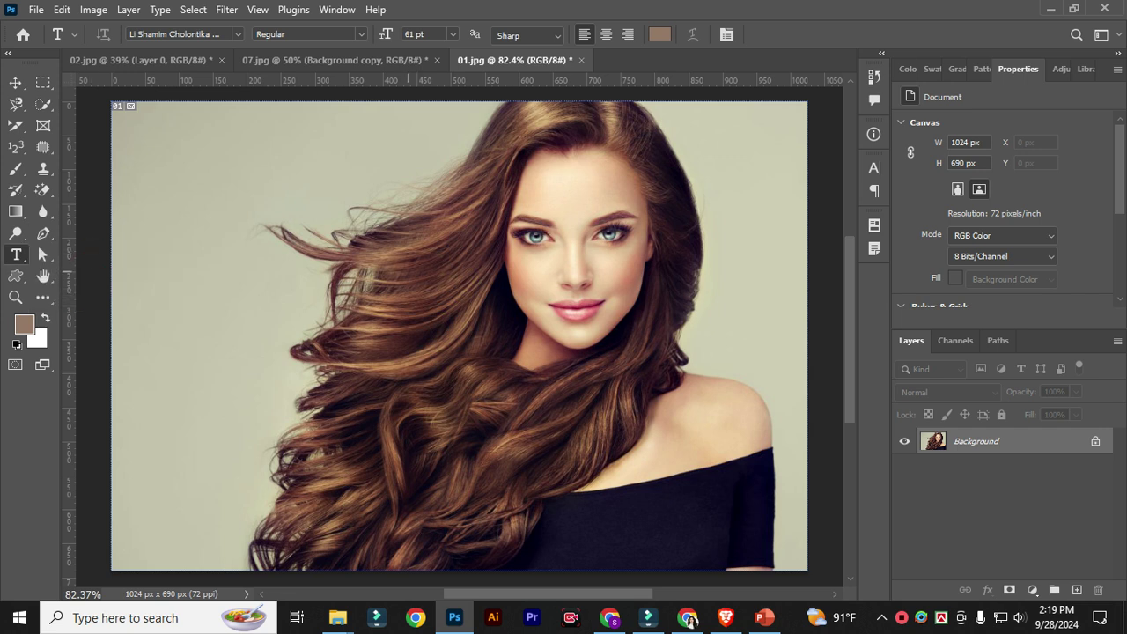
pyautogui.click(407, 270)
pyautogui.write('izdbf ksdbfv')
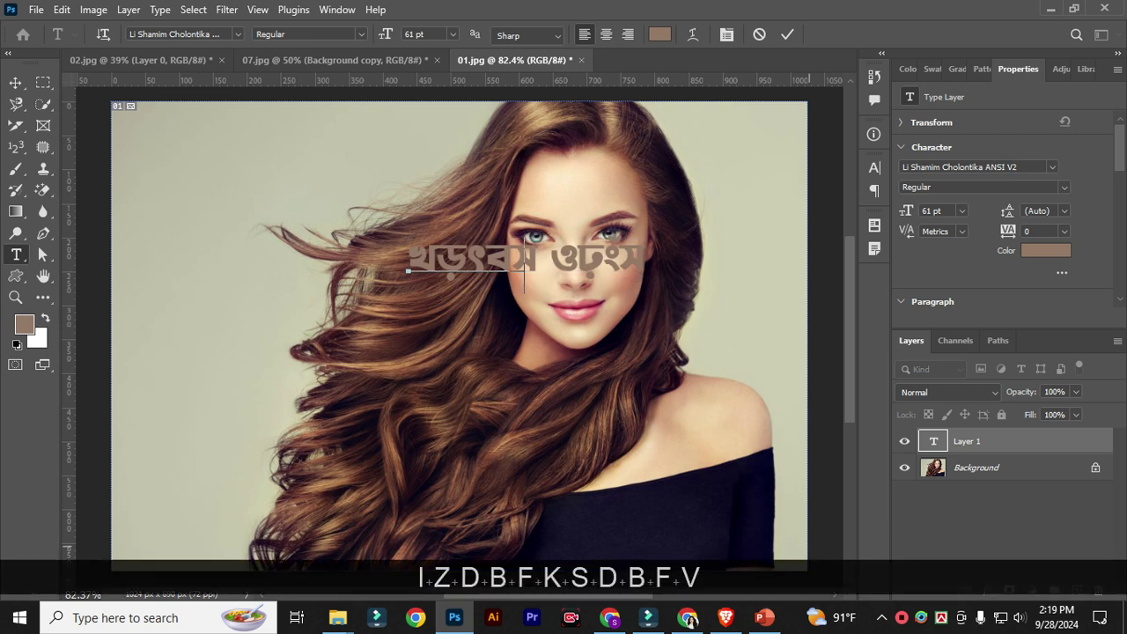
pyautogui.write('bzdfbb')
# Step: Select all of the text, preview several fonts such as Algerian and Montserrat, and set the font to Cocogoose
pyautogui.hotkey('ctrl', 'a')
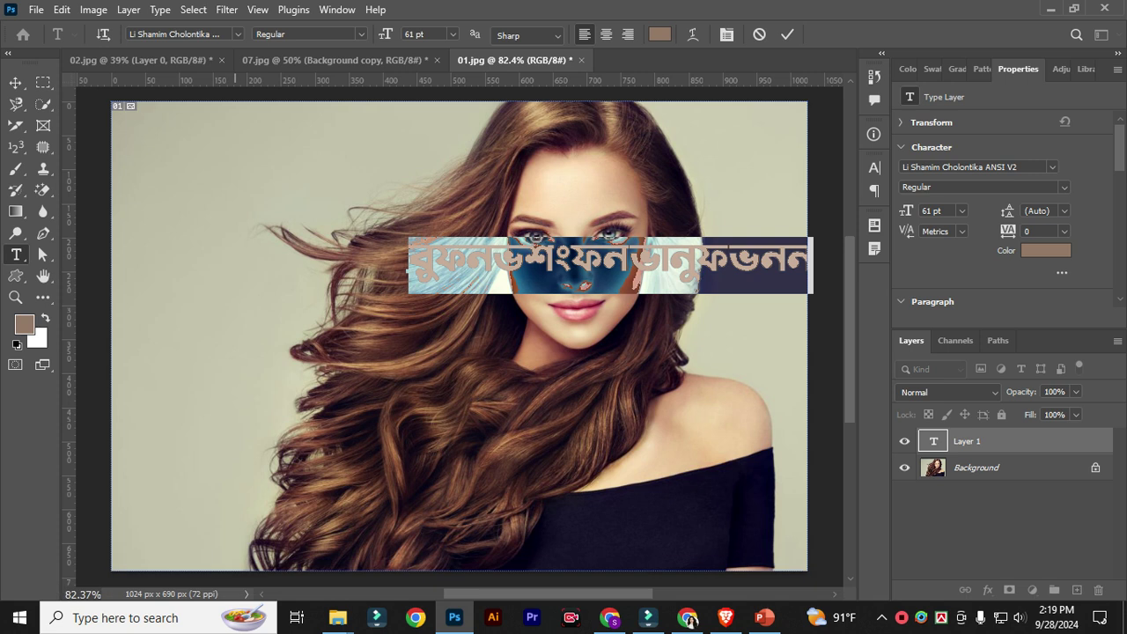
pyautogui.click(236, 34)
pyautogui.press('Down')
pyautogui.press('Down')
pyautogui.press('Down')
pyautogui.press('Down')
pyautogui.press('Down')
pyautogui.press('Down')
pyautogui.press('Down')
pyautogui.press('Down')
pyautogui.press('Up')
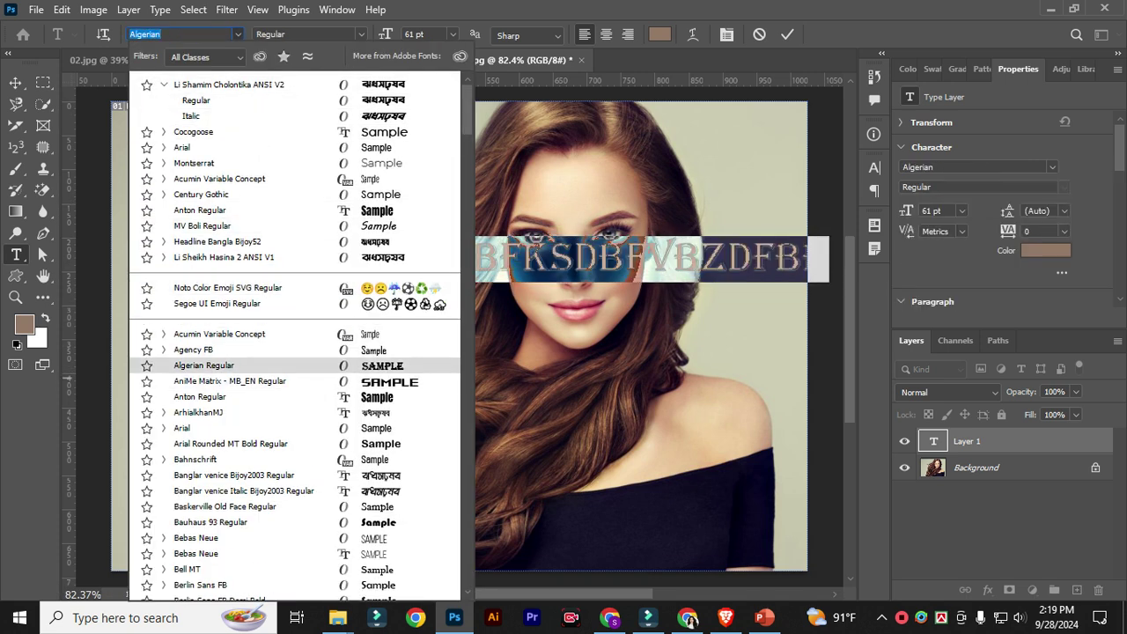
pyautogui.press('Down')
pyautogui.press('Down')
pyautogui.press('Up')
pyautogui.press('Up')
pyautogui.press('Up')
pyautogui.press('Up')
pyautogui.press('Up')
pyautogui.press('Up')
pyautogui.press('Up')
pyautogui.press('Up')
pyautogui.press('Up')
pyautogui.press('Up')
pyautogui.press('Up')
pyautogui.press('Up')
pyautogui.press('Up')
pyautogui.press('Up')
pyautogui.press('Up')
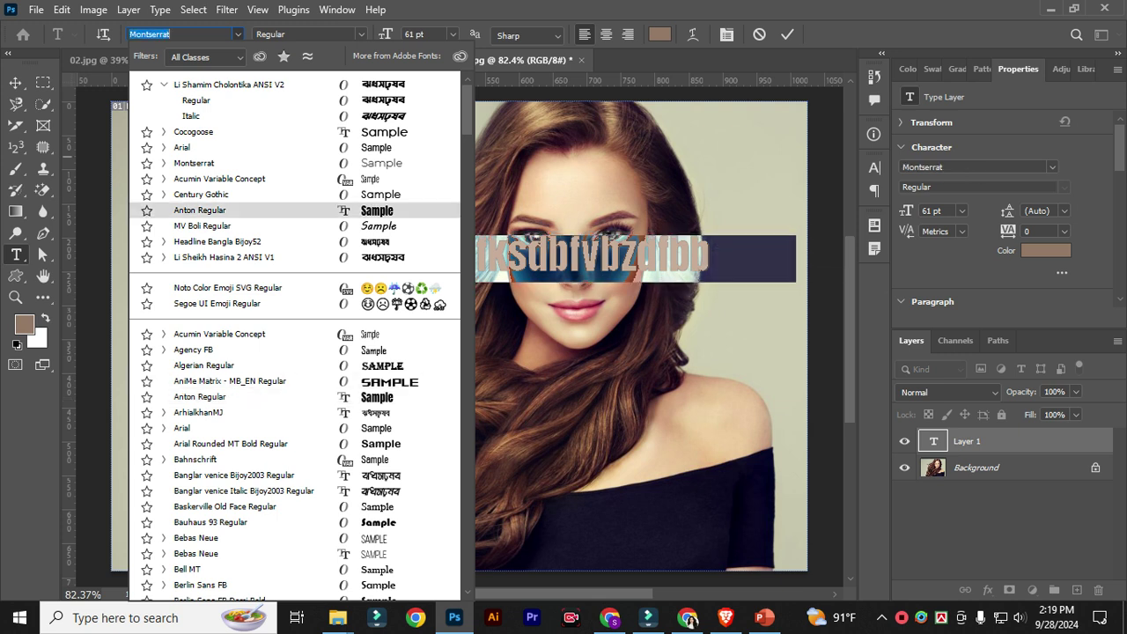
pyautogui.press('Return')
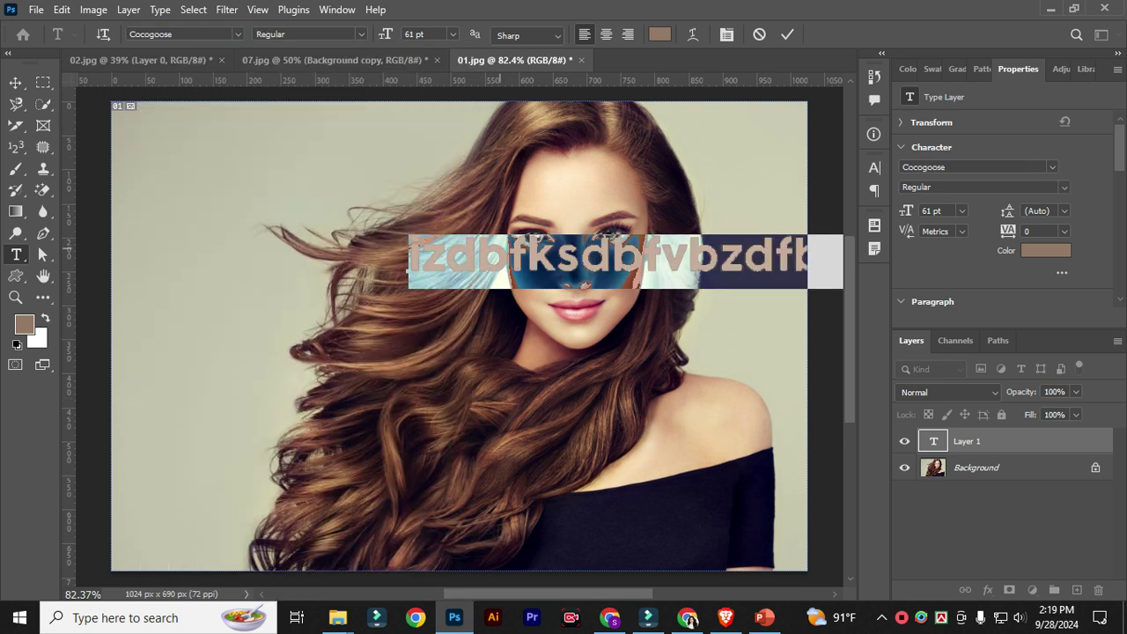
# Step: Move the text left and slightly down so it starts on the plain background and ends on the face
pyautogui.click(526, 257)
pyautogui.click(16, 82)
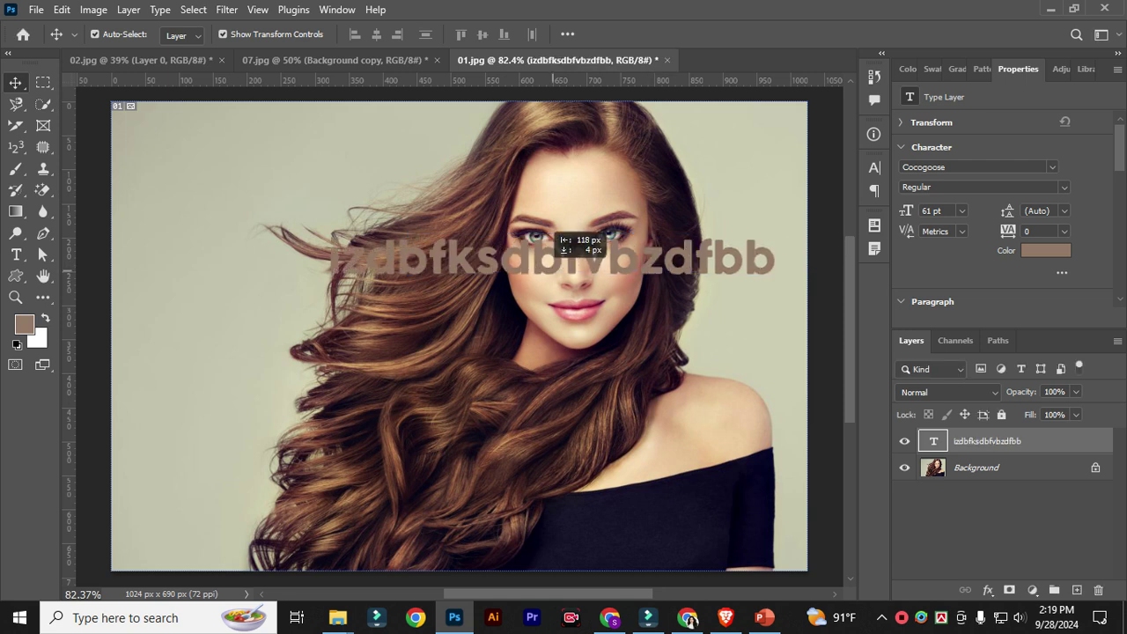
pyautogui.moveTo(642, 270); pyautogui.dragTo(432, 290)
# Step: Select the whole text again and recolor it bright orange
pyautogui.click(16, 254)
pyautogui.click(493, 282)
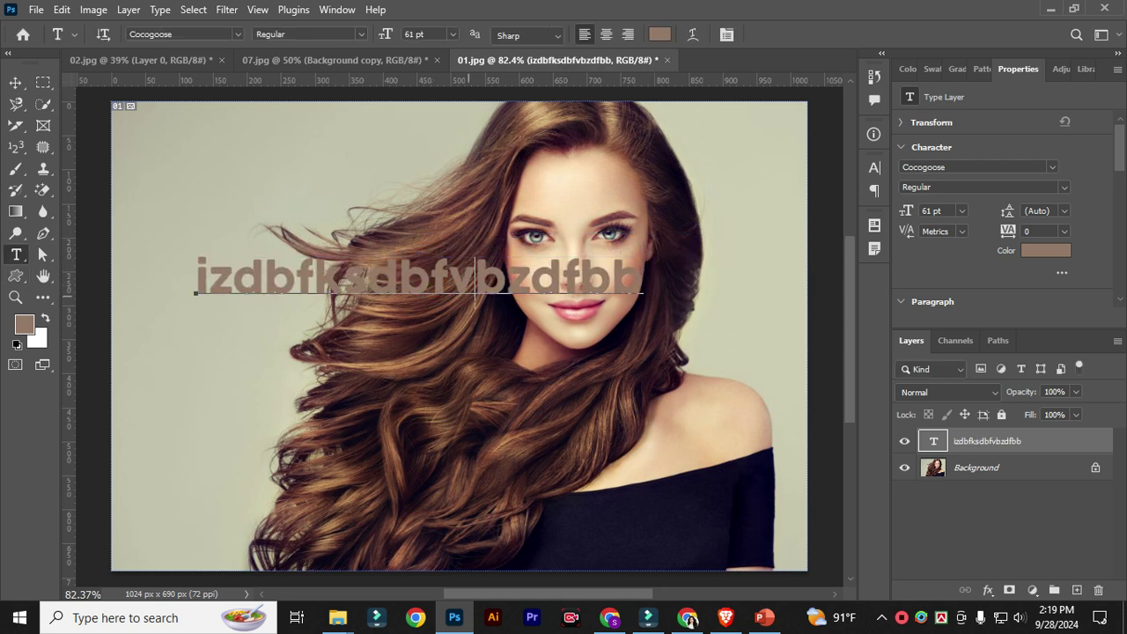
pyautogui.hotkey('ctrl', 'a')
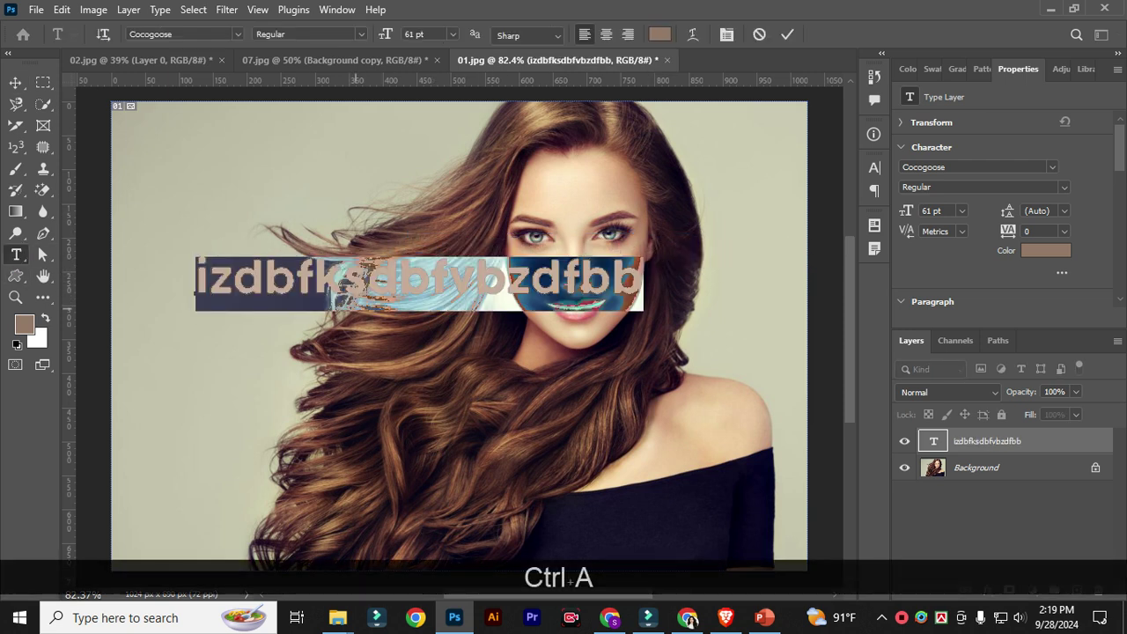
pyautogui.click(343, 280)
pyautogui.moveTo(195, 280); pyautogui.dragTo(678, 282)
pyautogui.click(660, 35)
pyautogui.moveTo(829, 264); pyautogui.dragTo(900, 176)
pyautogui.click(1067, 167)
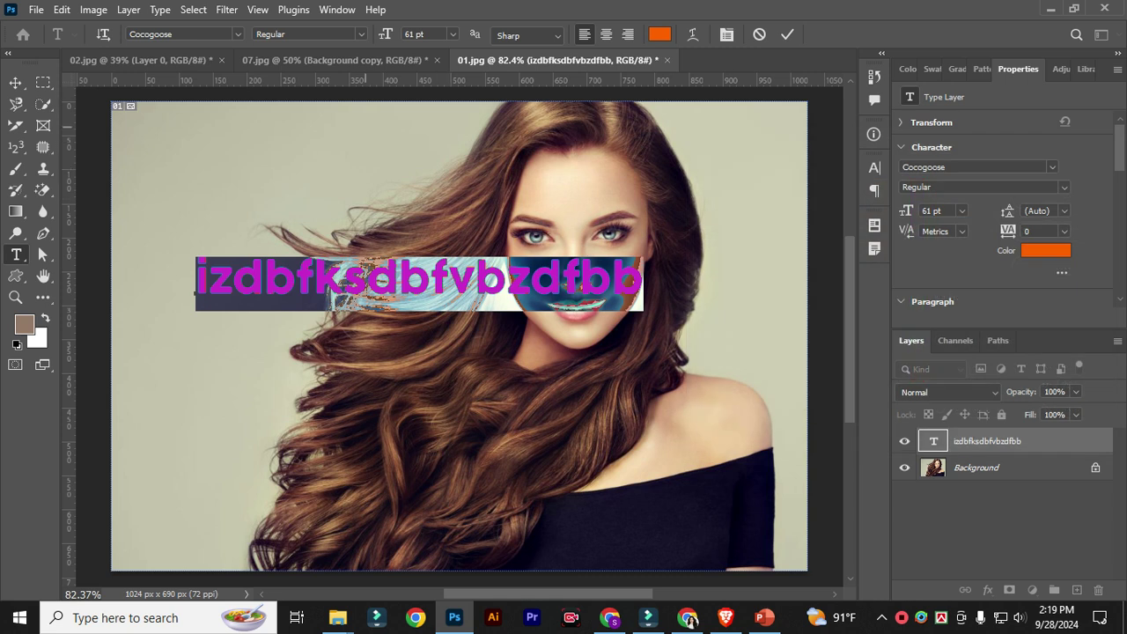
# Step: Set the text to the Regular style at 9 pt and commit it
pyautogui.click(360, 33)
pyautogui.click(357, 63)
pyautogui.click(451, 34)
pyautogui.click(440, 100)
pyautogui.hotkey('ctrl', 'Return')
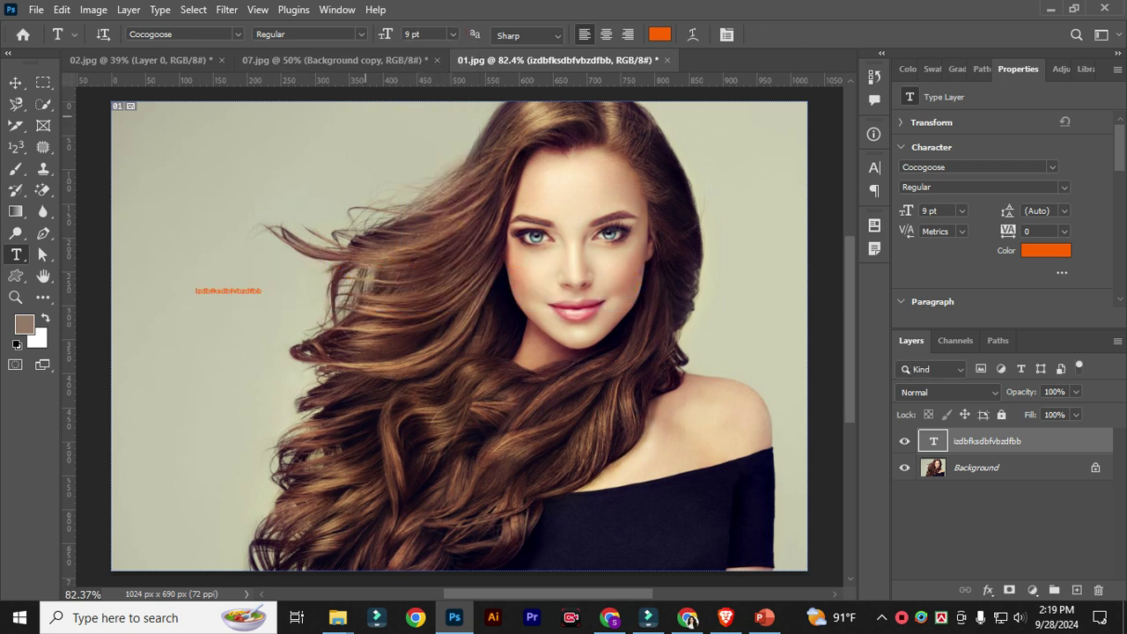
# Step: Reselect the small orange text, try the 30 pt and 48 pt sizes, and set it to 60 pt
pyautogui.doubleClick(229, 292)
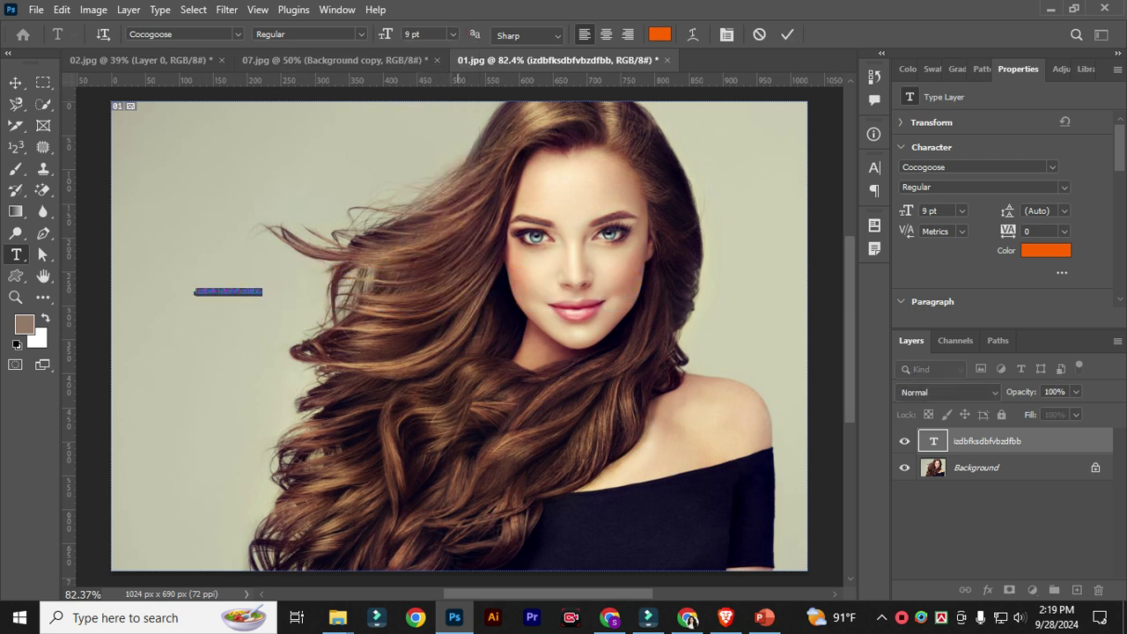
pyautogui.click(452, 33)
pyautogui.press('Down')
pyautogui.press('Down')
pyautogui.press('Down')
pyautogui.press('Down')
pyautogui.press('Down')
pyautogui.press('Down')
pyautogui.press('Up')
pyautogui.press('Up')
pyautogui.press('Up')
pyautogui.press('Up')
pyautogui.press('Return')
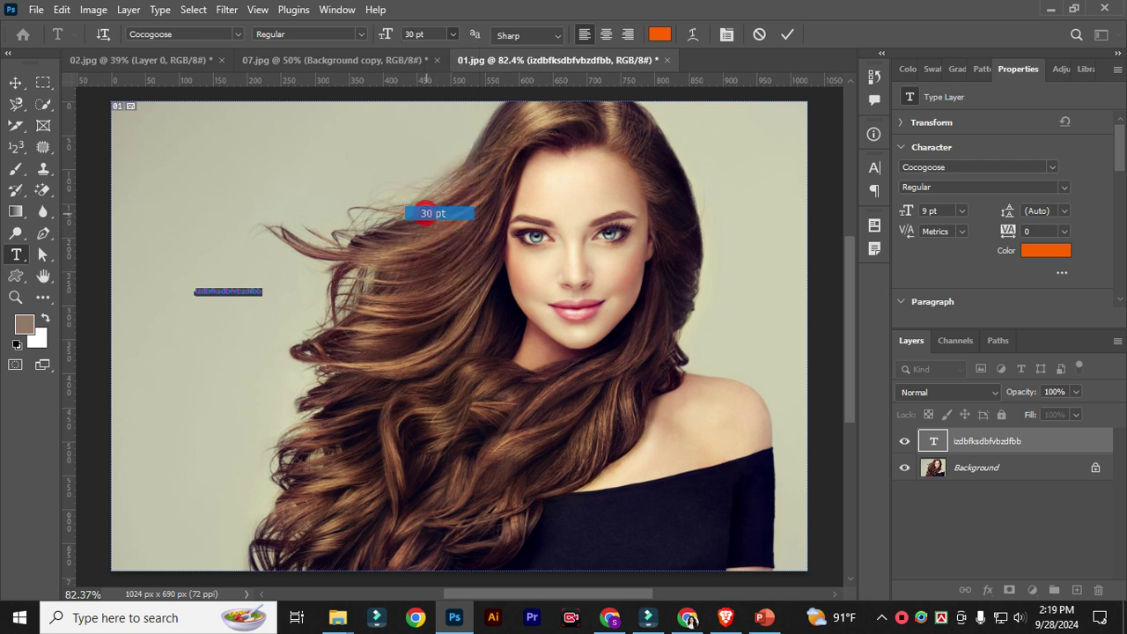
pyautogui.click(451, 34)
pyautogui.click(428, 242)
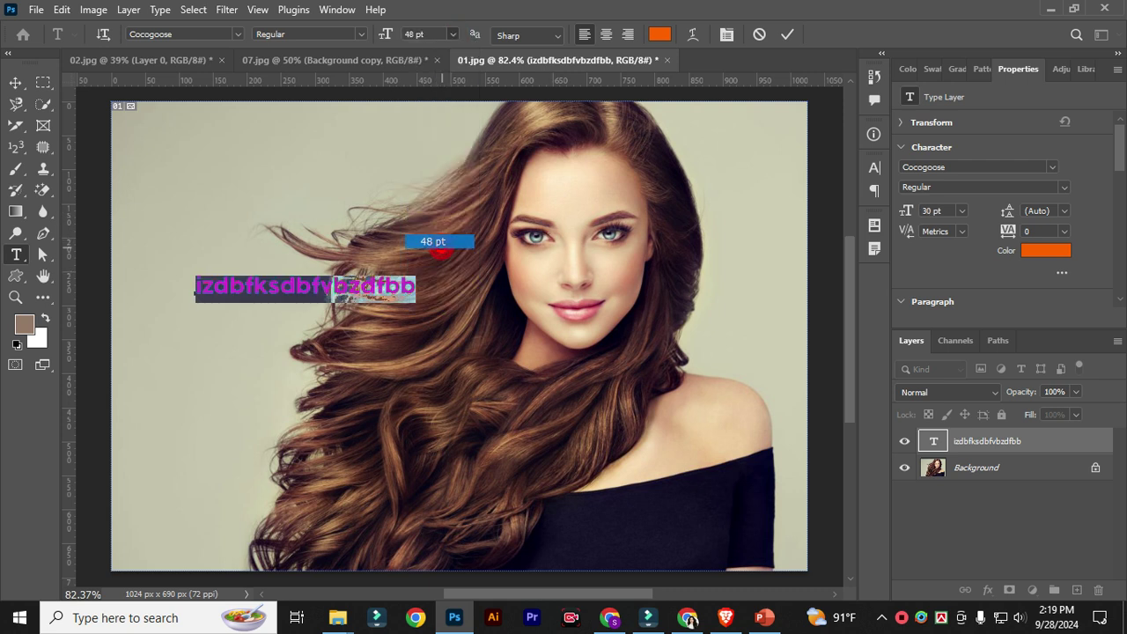
pyautogui.click(451, 34)
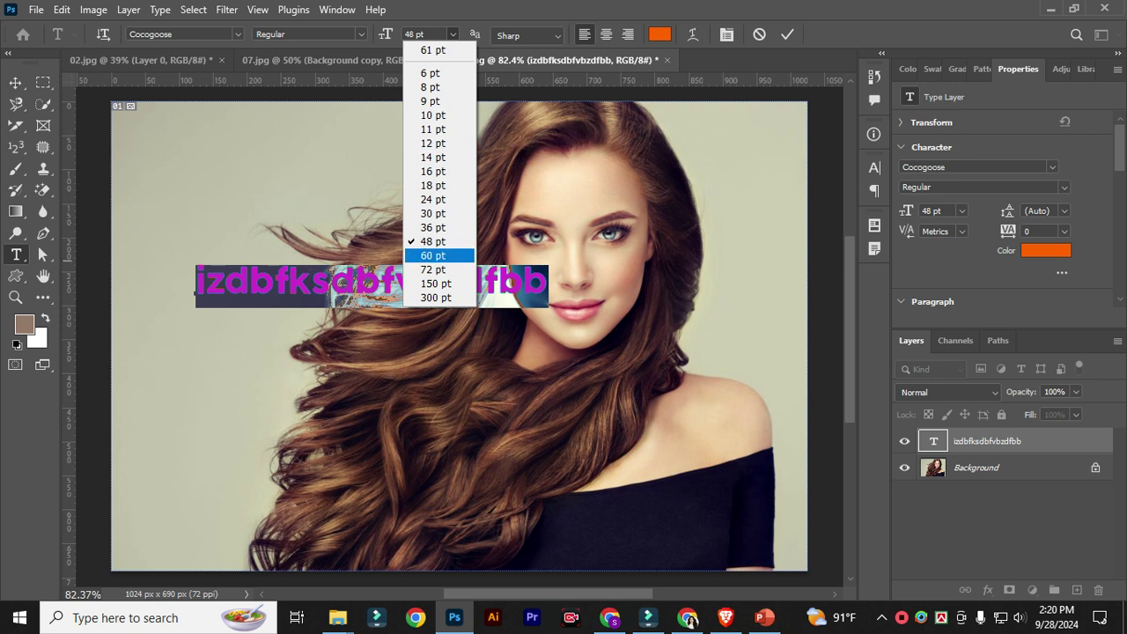
pyautogui.click(428, 256)
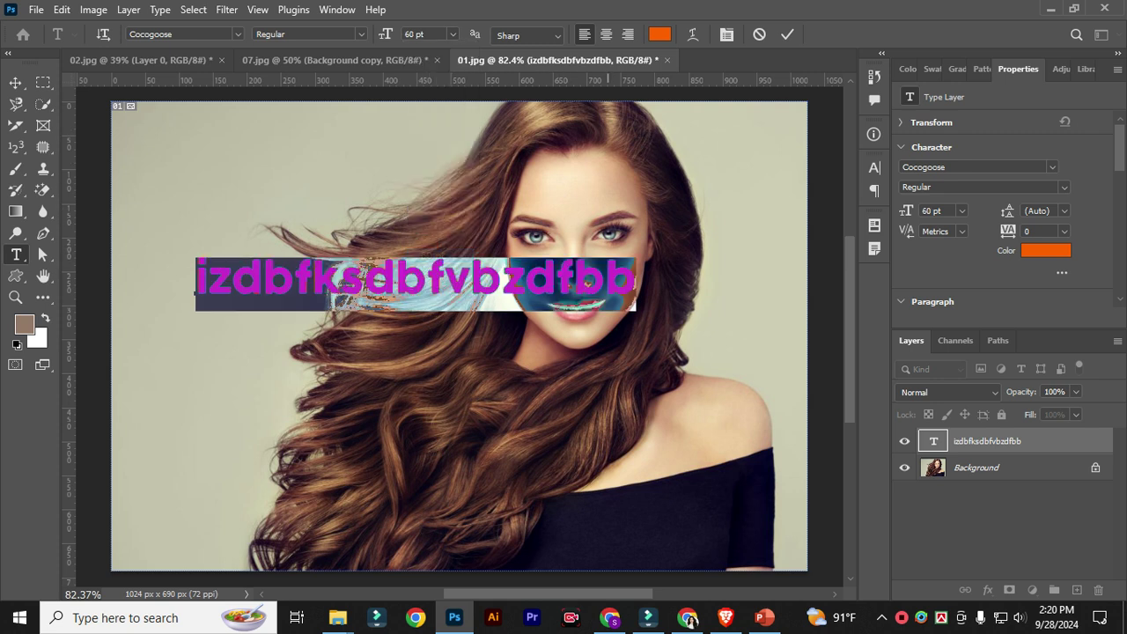
# Step: Try center and right alignment on the text and restore left alignment
pyautogui.click(606, 34)
pyautogui.click(626, 33)
pyautogui.click(606, 33)
pyautogui.hotkey('ctrl', 'shift', 'l')
# Step: Try the Arc warp with a -14% bend and the Bulge warp on the text, and reset the warp style to None
pyautogui.click(692, 34)
pyautogui.click(787, 139)
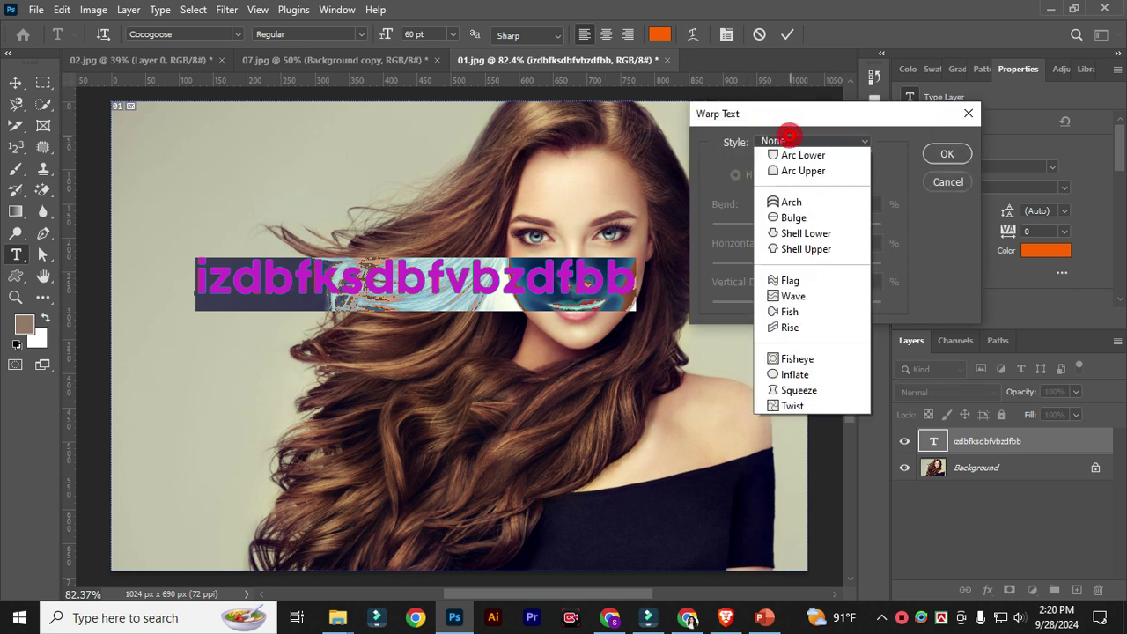
pyautogui.click(793, 186)
pyautogui.moveTo(839, 226); pyautogui.dragTo(786, 225)
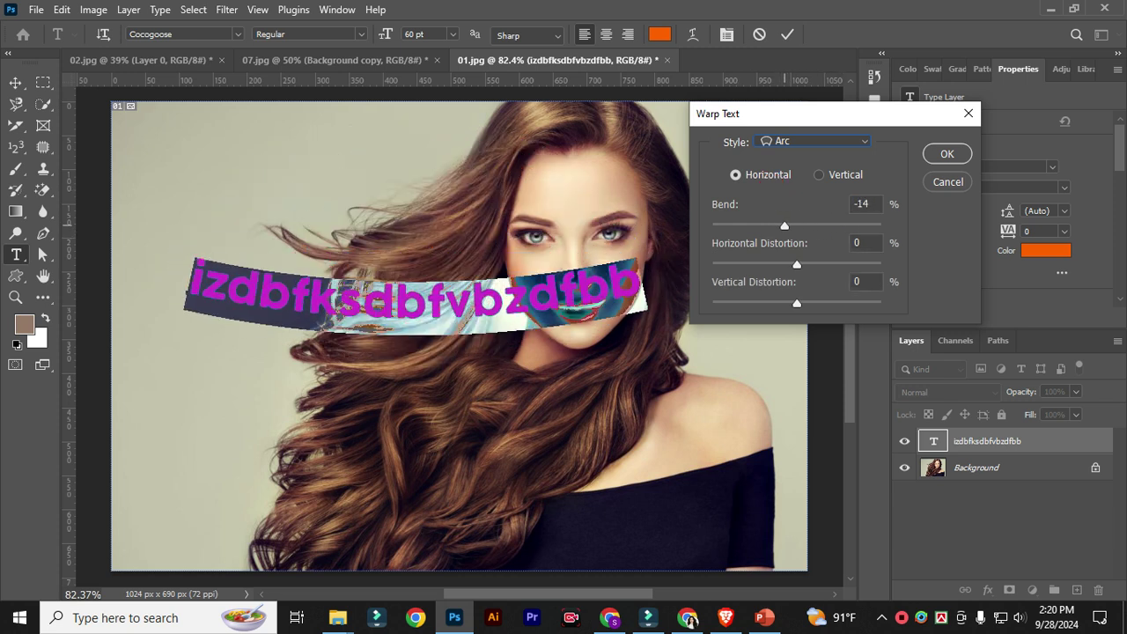
pyautogui.click(810, 141)
pyautogui.click(793, 265)
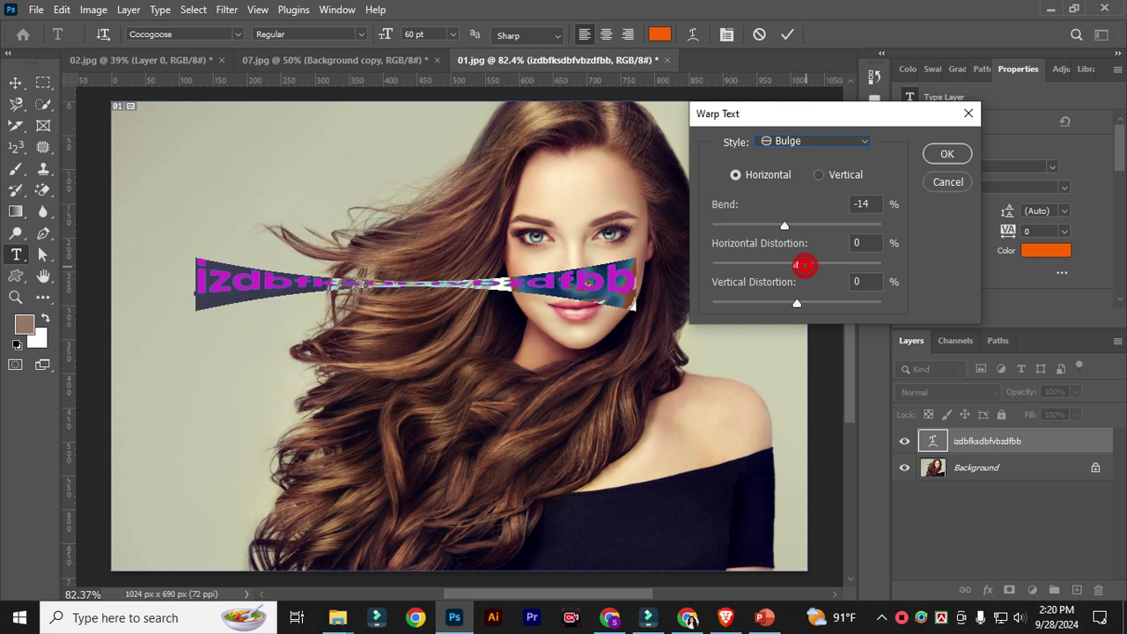
pyautogui.click(808, 140)
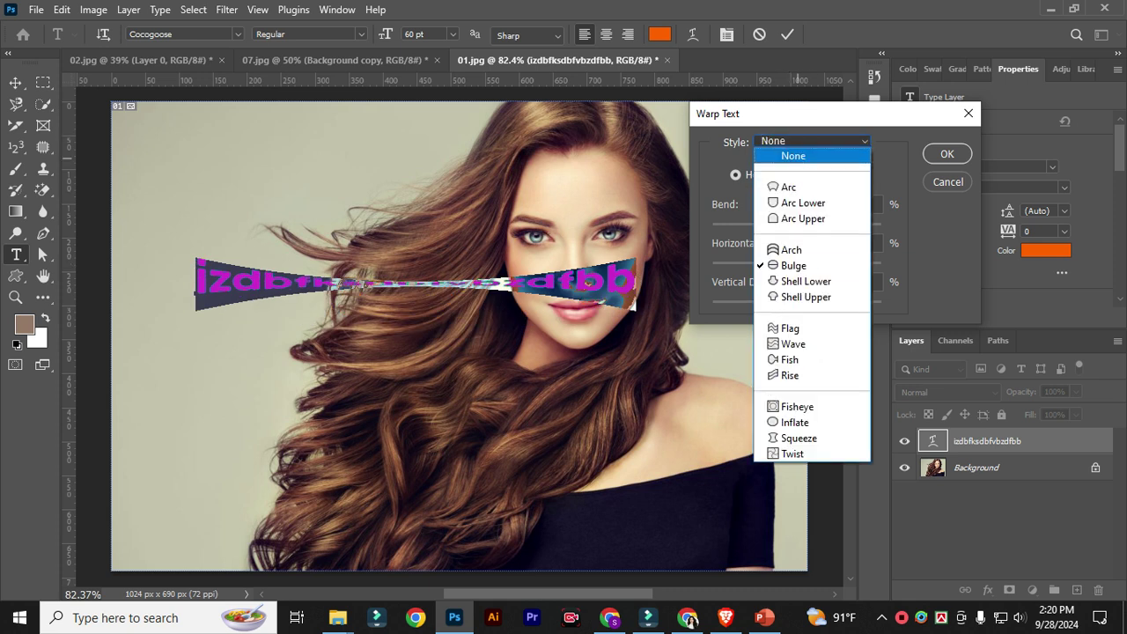
pyautogui.click(793, 156)
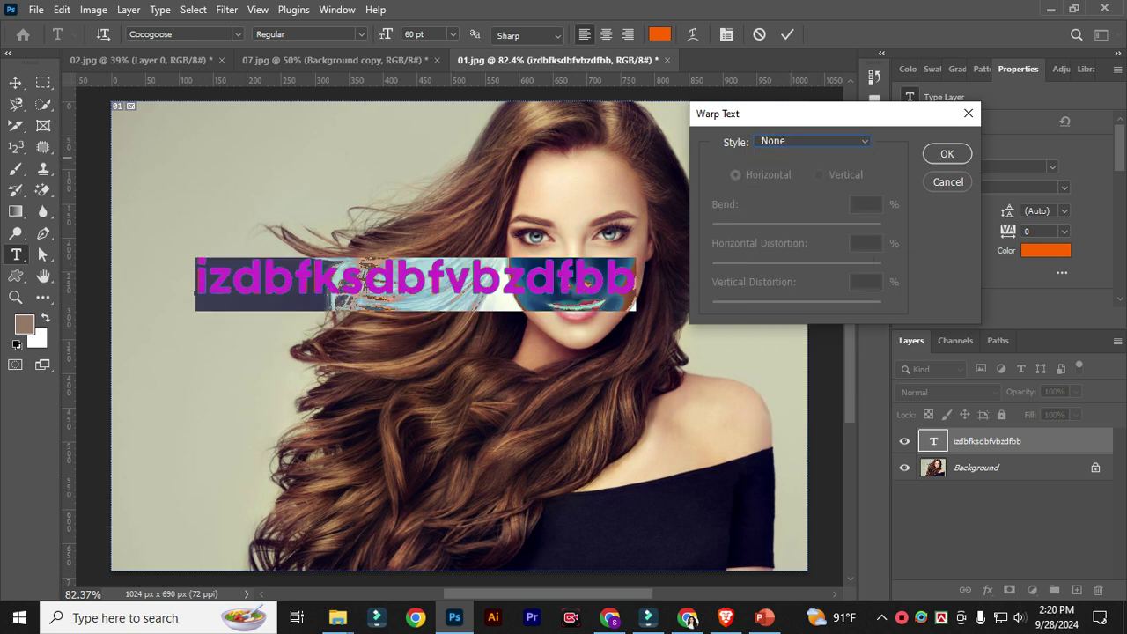
pyautogui.click(946, 154)
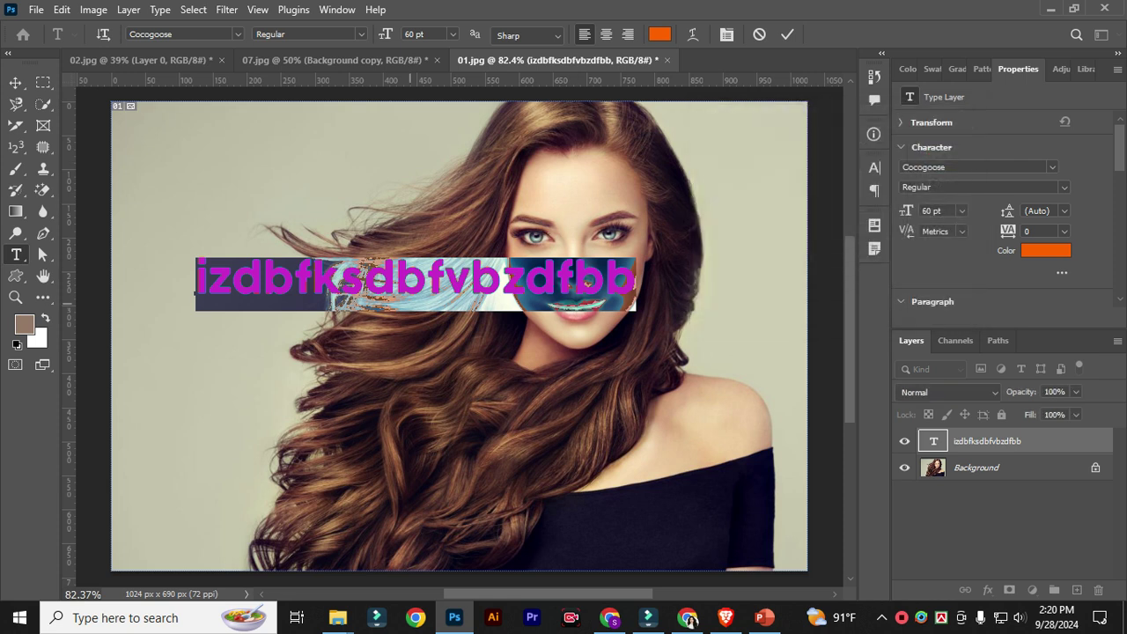
# Step: Open the character settings for the selected text, try Faux Bold on and off, and apply All Caps
pyautogui.press('ctrl')
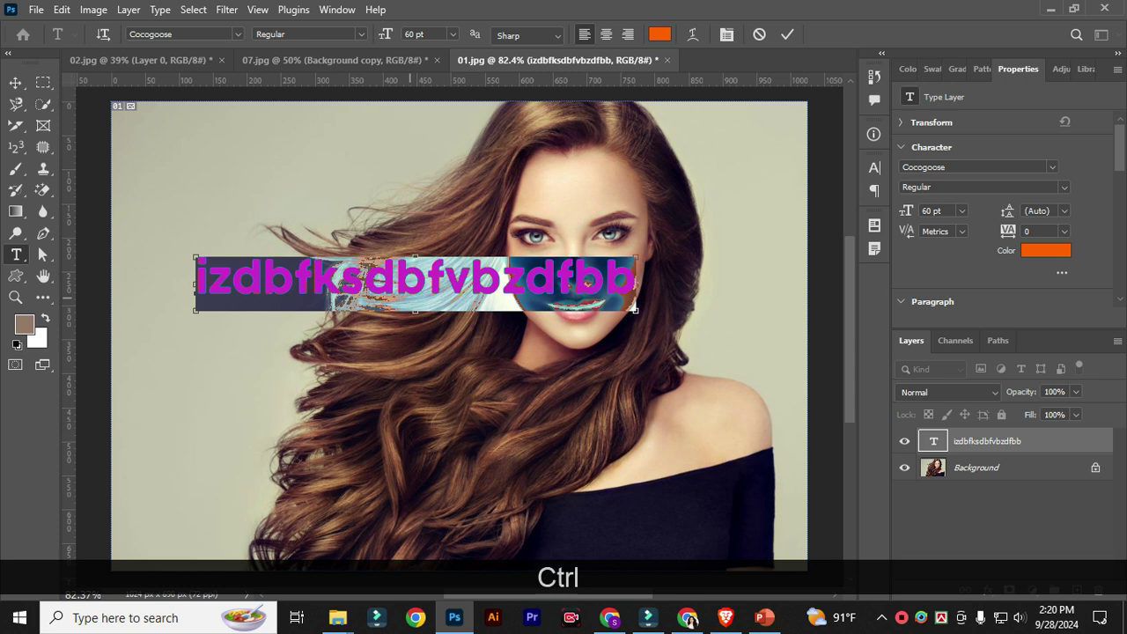
pyautogui.hotkey('ctrl', 't')
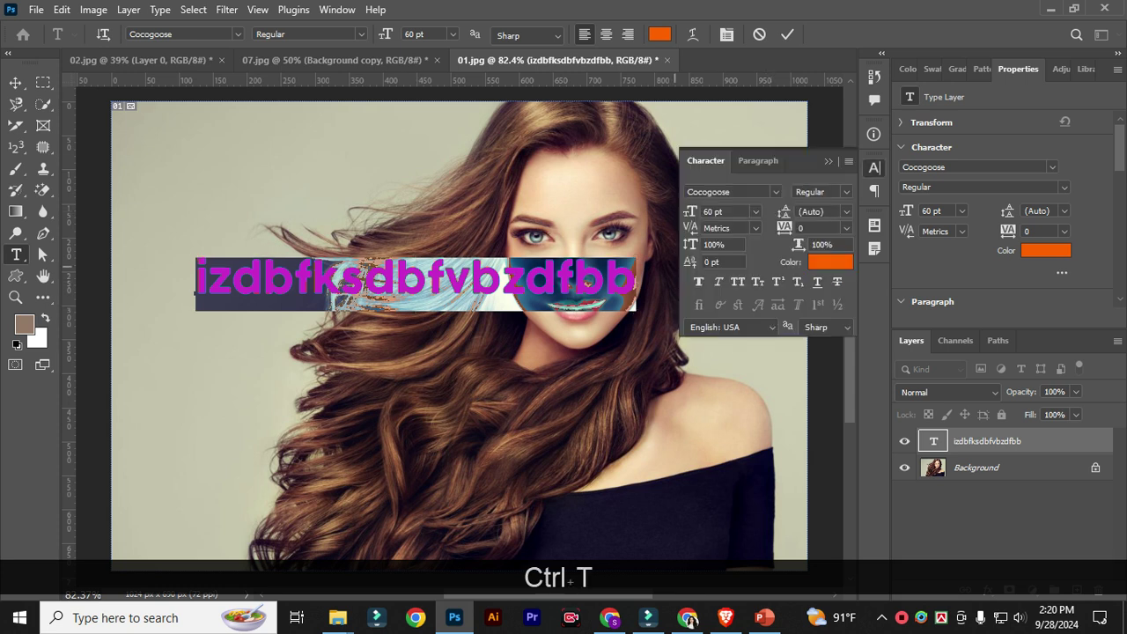
pyautogui.click(698, 281)
pyautogui.click(699, 280)
pyautogui.click(737, 281)
pyautogui.click(737, 282)
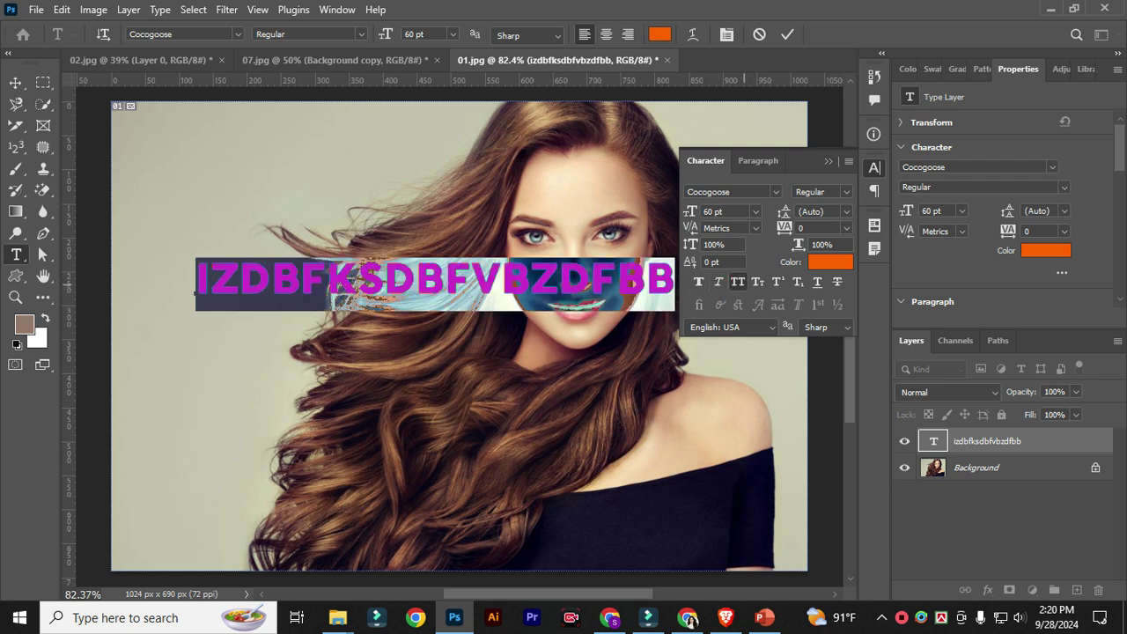
pyautogui.click(737, 282)
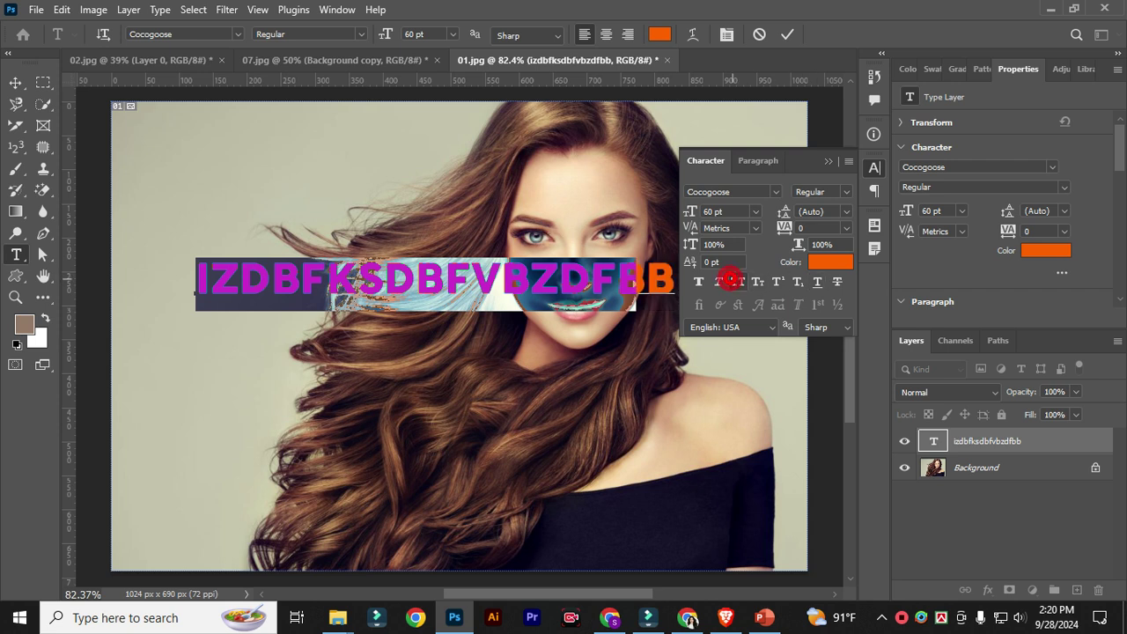
pyautogui.click(738, 282)
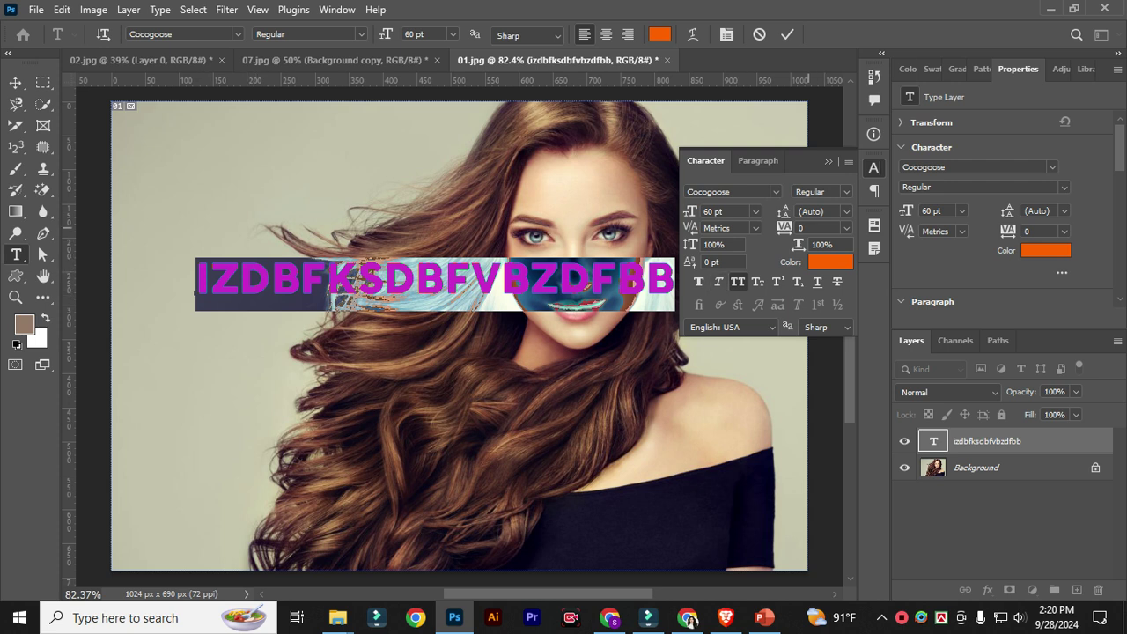
# Step: Try increasing the selected text's tracking to 320 and reset it to 0
pyautogui.doubleClick(799, 228)
pyautogui.press('Up')
pyautogui.press('Up')
pyautogui.press('Up')
pyautogui.press('Up')
pyautogui.press('Up')
pyautogui.press('Up')
pyautogui.press('Up')
pyautogui.press('Up')
pyautogui.press('Up')
pyautogui.press('Up')
pyautogui.press('Up')
pyautogui.press('Up')
pyautogui.press('Up')
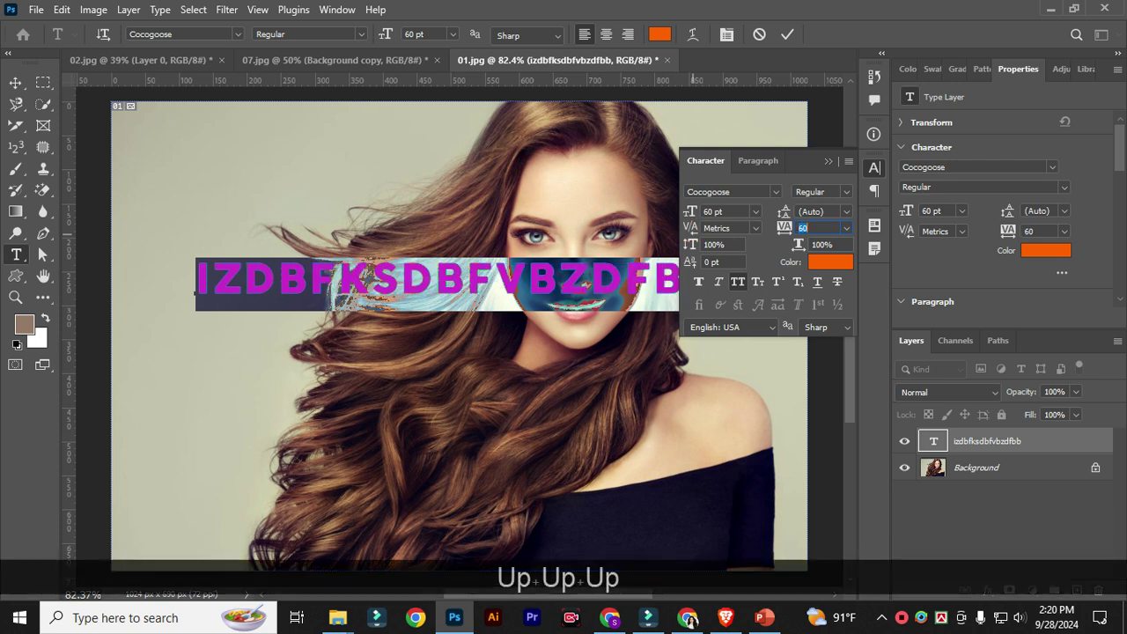
pyautogui.press('Up')
pyautogui.press('Up')
pyautogui.press('Up')
pyautogui.press('Up')
pyautogui.press('Up')
pyautogui.press('Up')
pyautogui.press('Up')
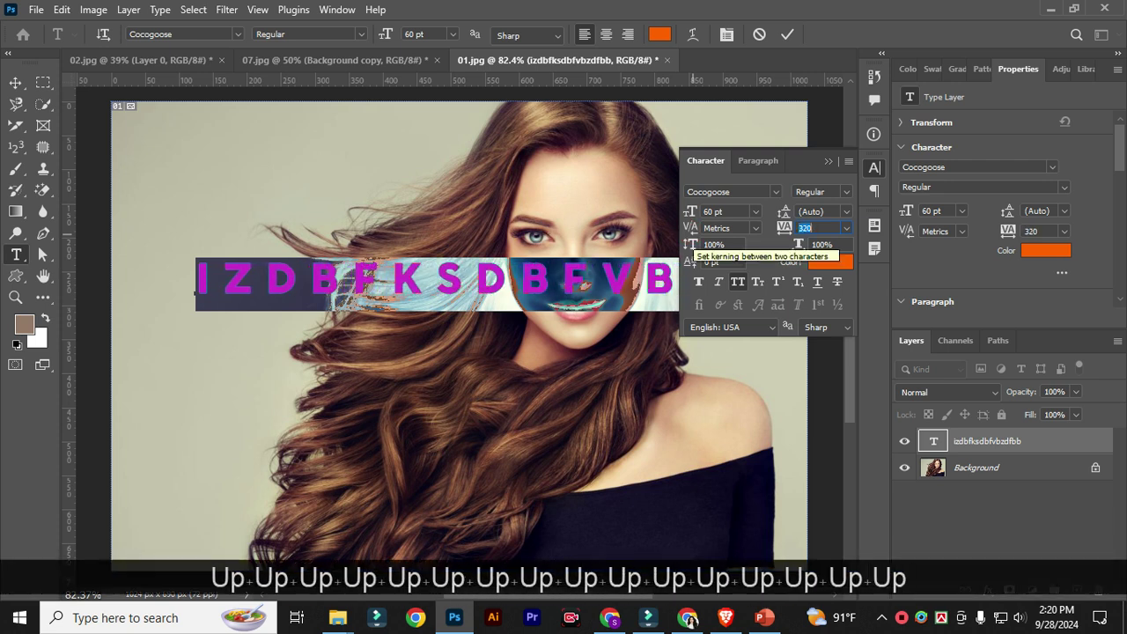
pyautogui.press('Down')
pyautogui.press('Down')
pyautogui.write('0')
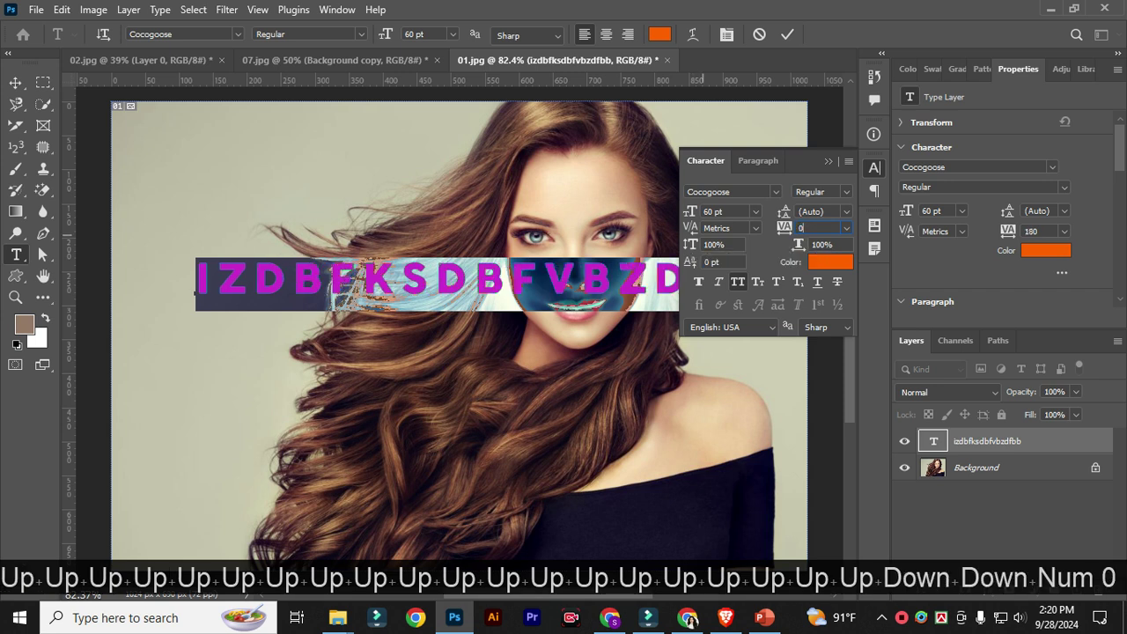
# Step: Close the character settings and break the text into two lines, IZDBFKSDBFVB and ZDFBB
pyautogui.click(846, 211)
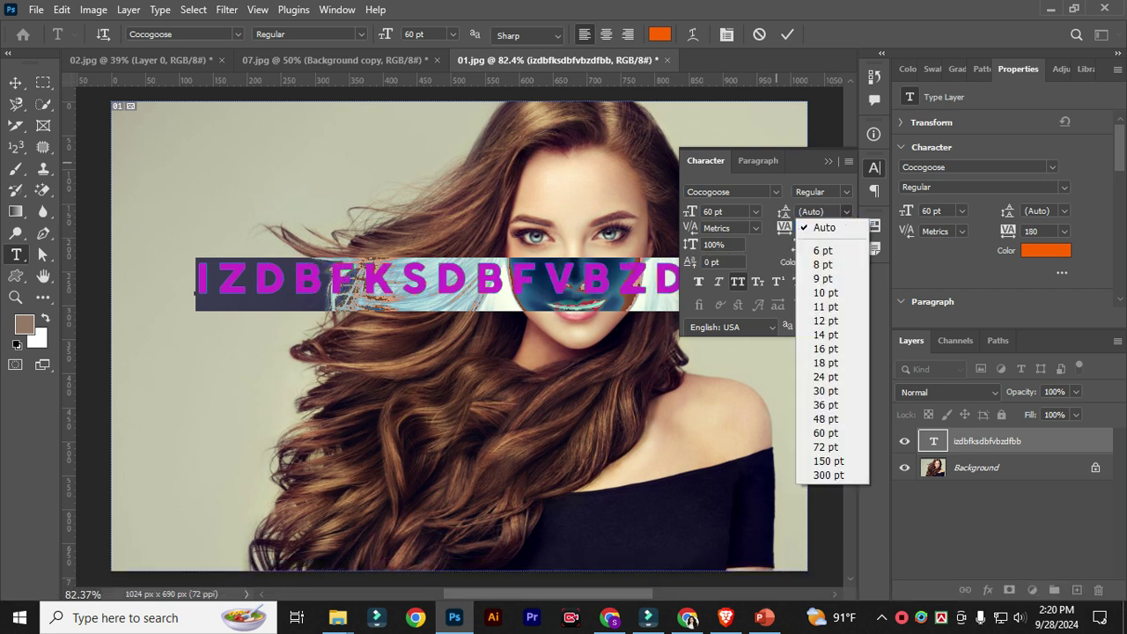
pyautogui.press('Escape')
pyautogui.click(828, 161)
pyautogui.click(529, 286)
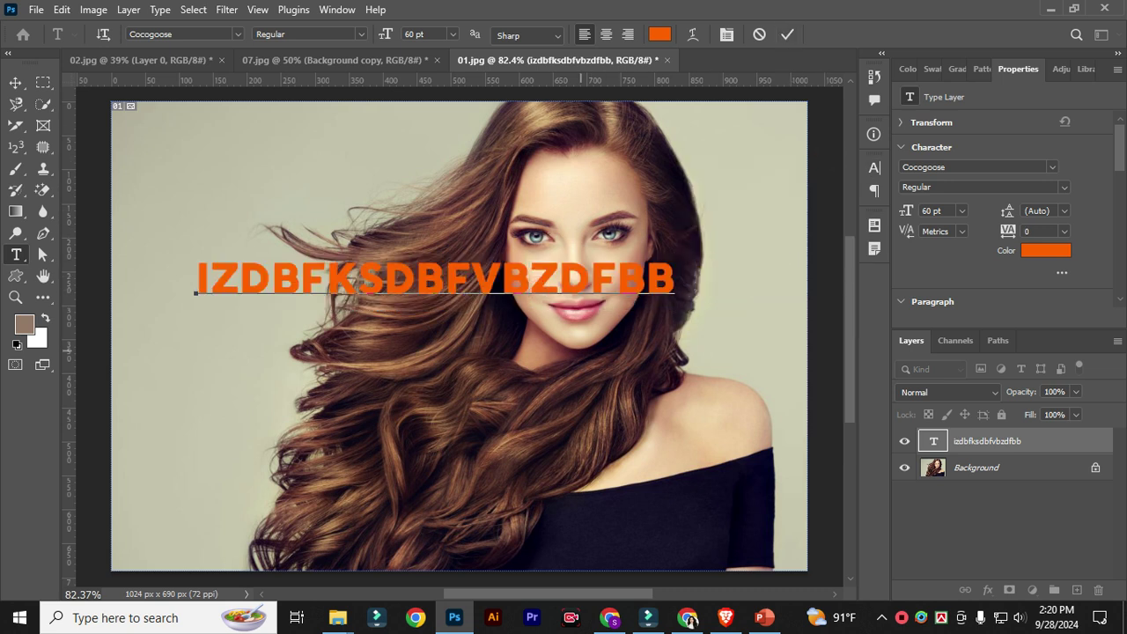
pyautogui.press('Return')
# Step: Select both text lines, try leading values of 24, 30, 72, 150 and 10 pt, and set the leading to 60 pt
pyautogui.moveTo(338, 324); pyautogui.dragTo(154, 271)
pyautogui.hotkey('ctrl', 't')
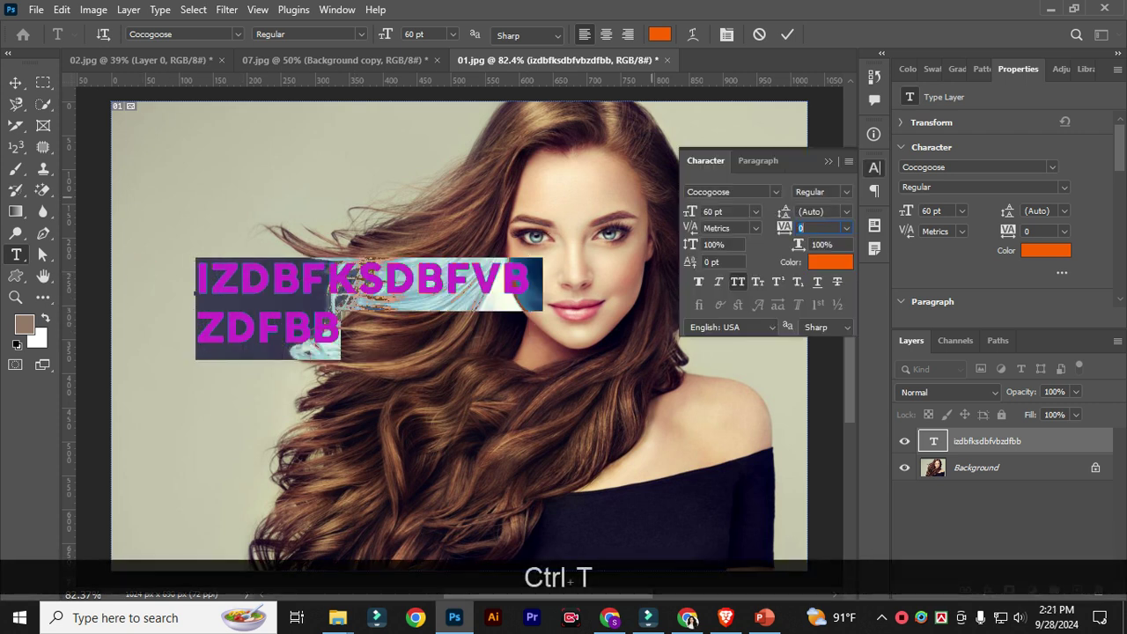
pyautogui.click(845, 212)
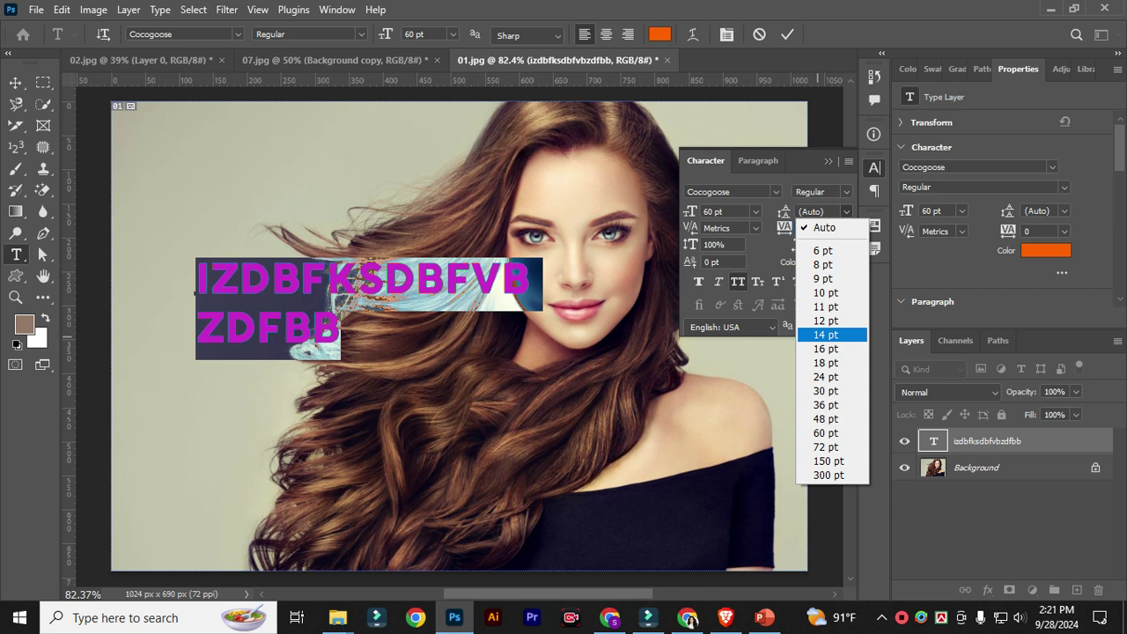
pyautogui.click(825, 376)
pyautogui.click(845, 211)
pyautogui.click(826, 390)
pyautogui.click(845, 212)
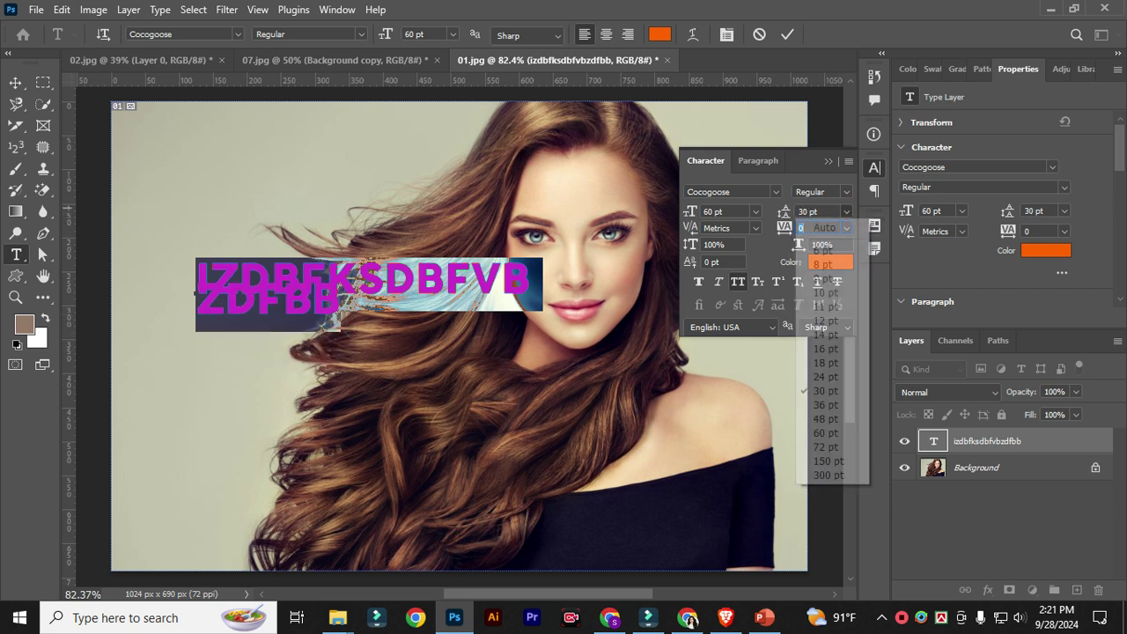
pyautogui.click(825, 447)
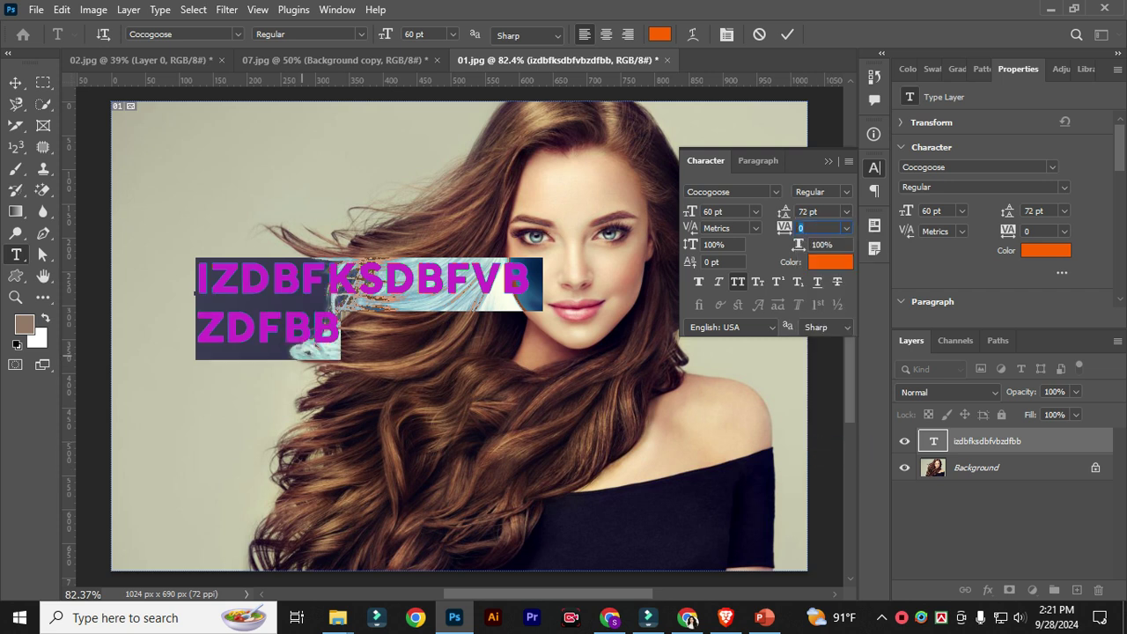
pyautogui.click(845, 211)
pyautogui.click(825, 461)
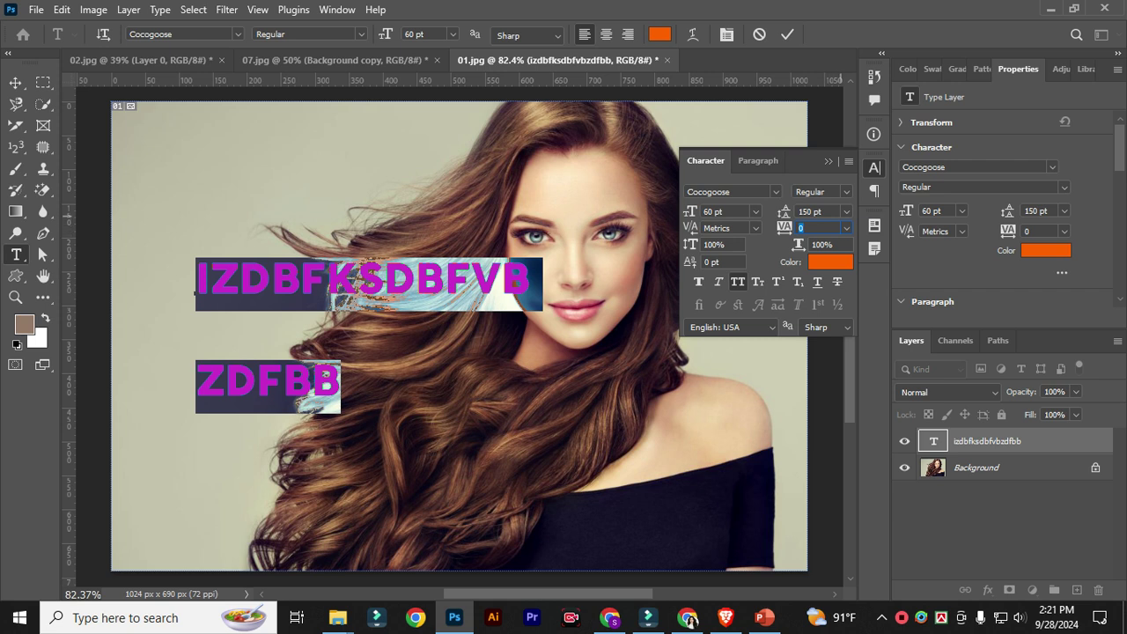
pyautogui.click(846, 211)
pyautogui.click(823, 297)
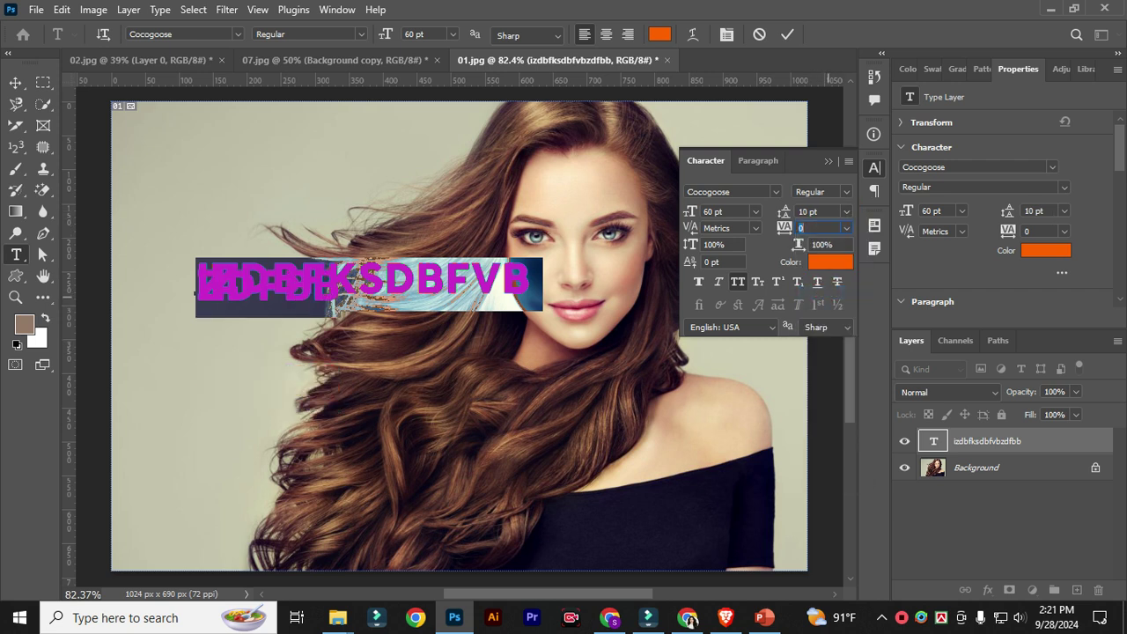
pyautogui.click(846, 211)
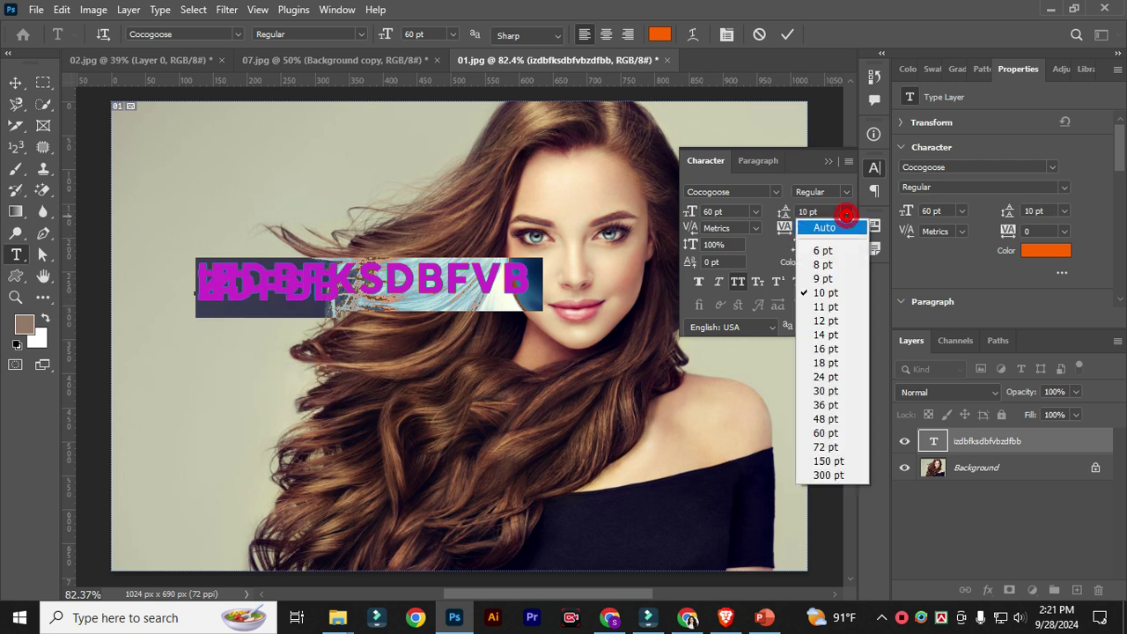
pyautogui.click(826, 432)
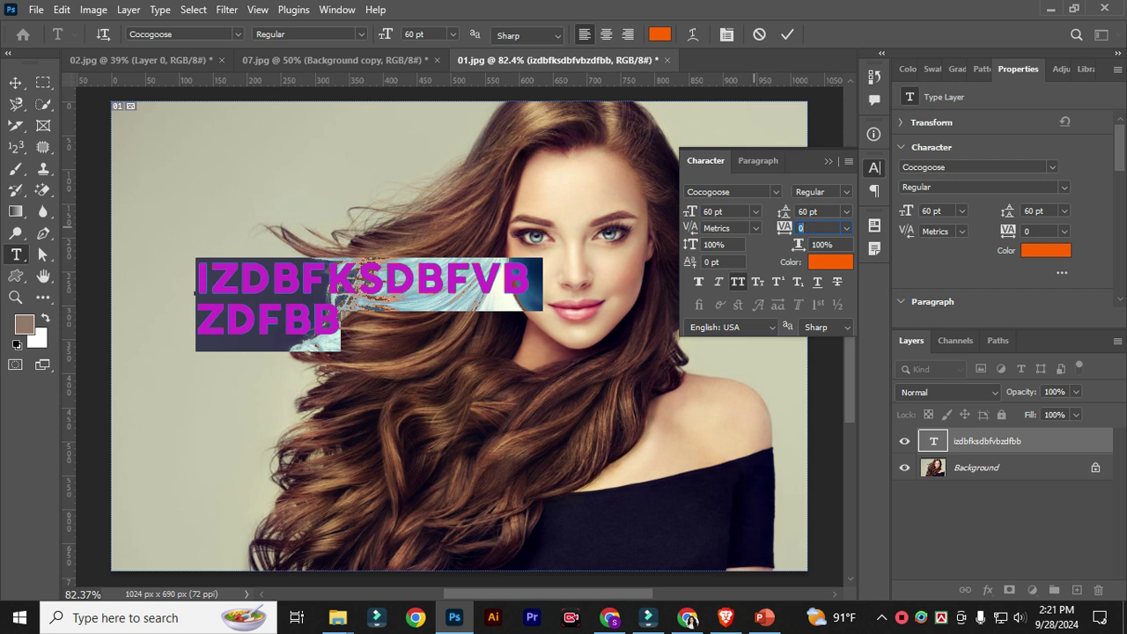
# Step: Try center and right paragraph alignment on the two lines, restore left alignment, and commit the text edit
pyautogui.click(758, 161)
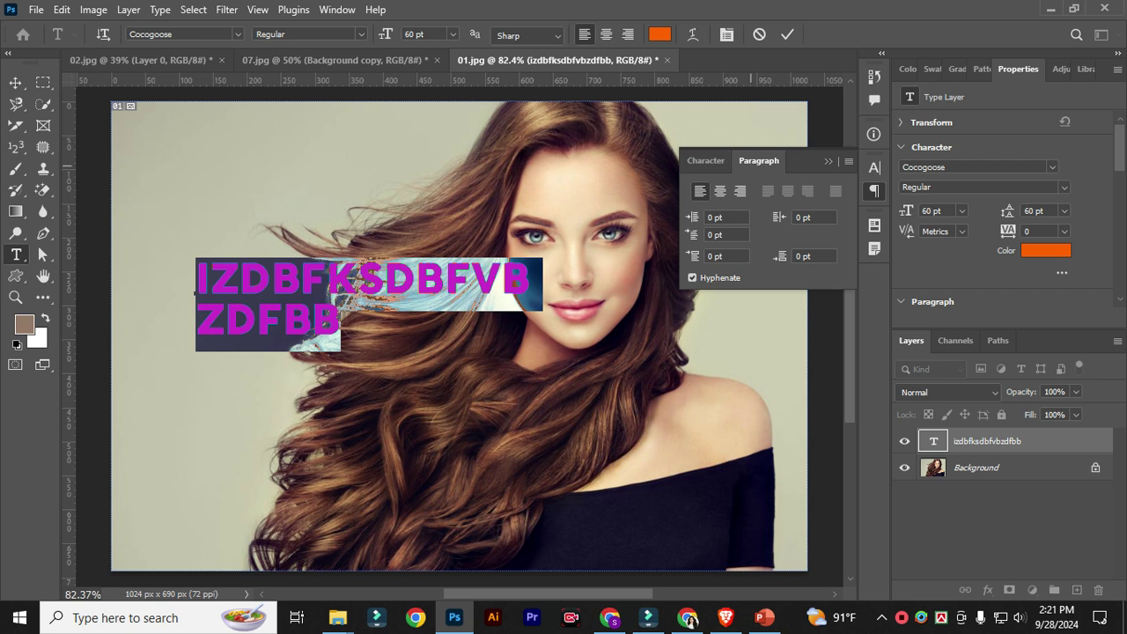
pyautogui.click(719, 191)
pyautogui.click(740, 191)
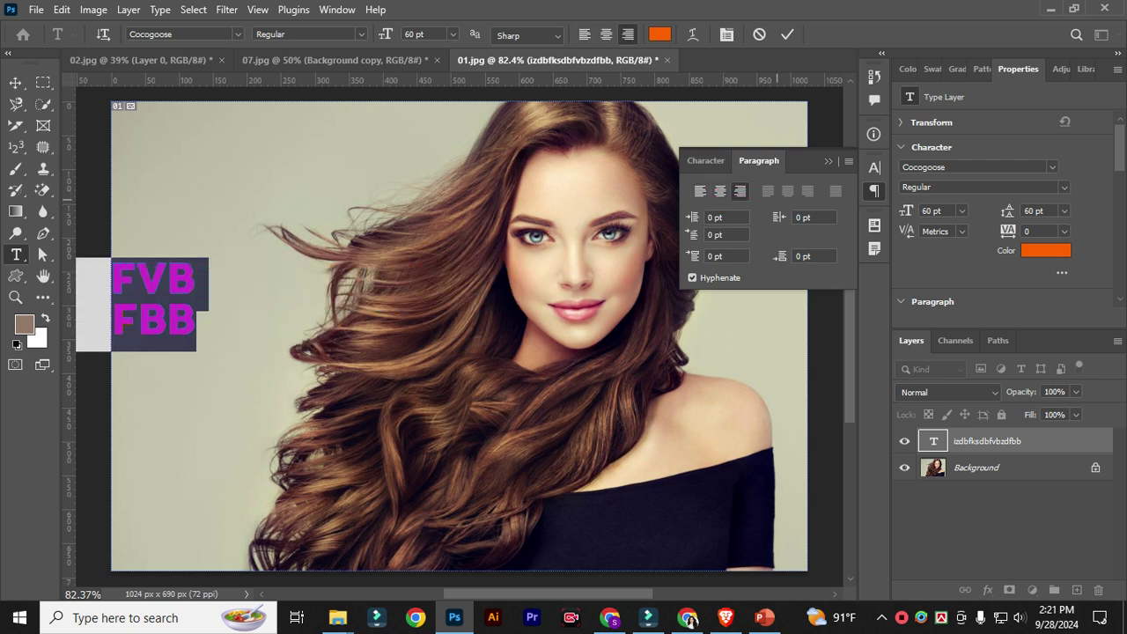
pyautogui.click(700, 191)
pyautogui.click(719, 191)
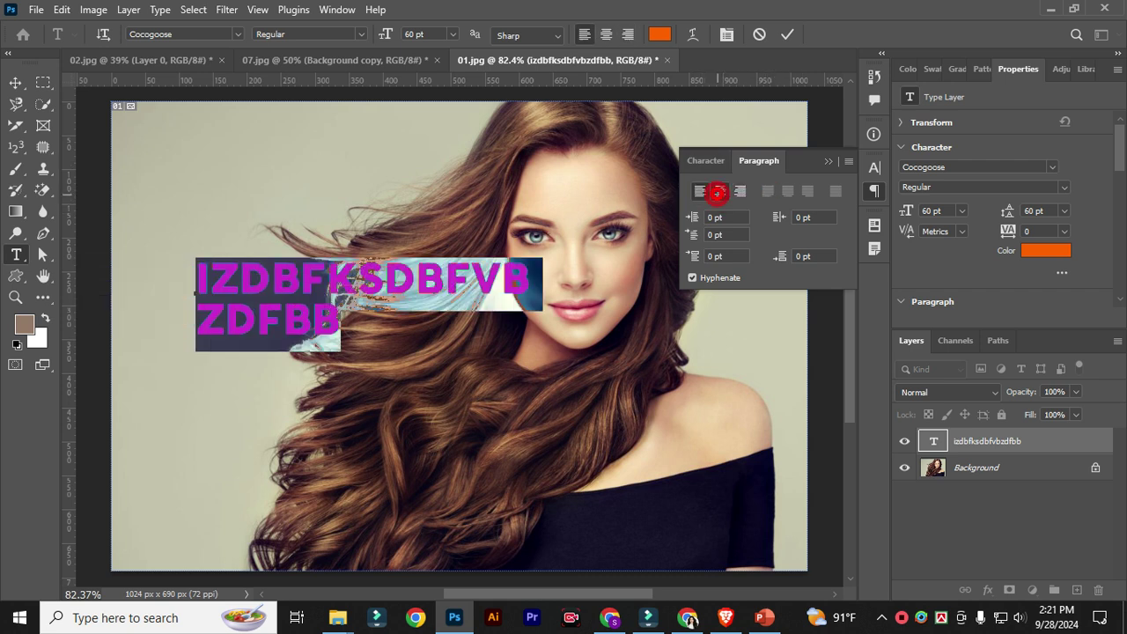
pyautogui.click(700, 191)
pyautogui.click(828, 161)
pyautogui.click(787, 34)
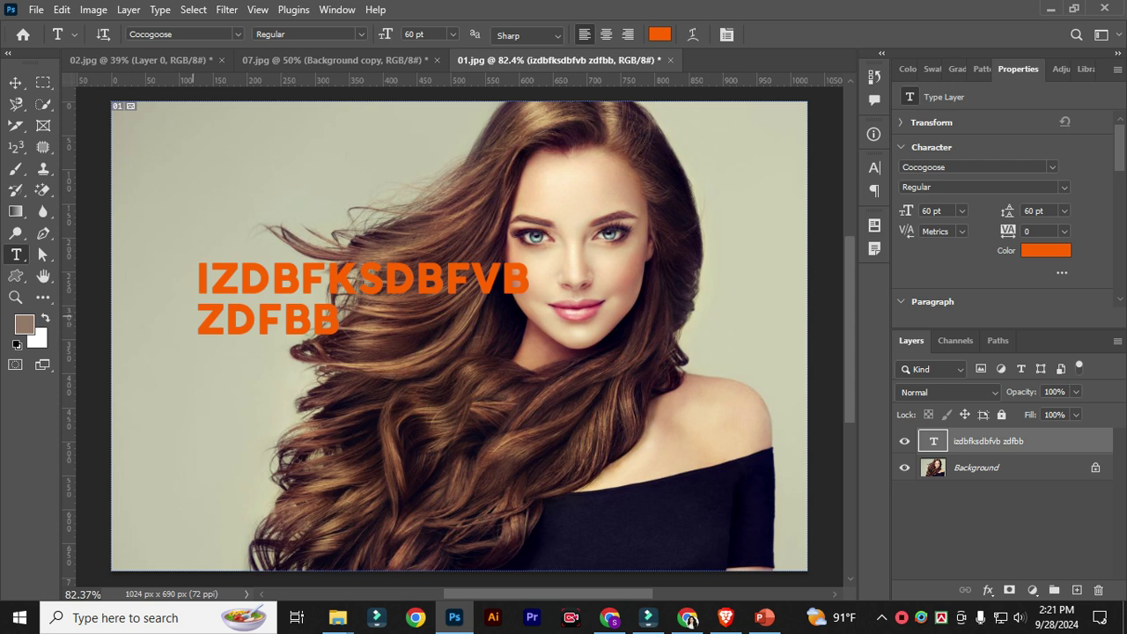
# Step: Copy the two-line orange text, commit the edit, and delete the text layer
pyautogui.rightClick(18, 251)
pyautogui.click(147, 260)
pyautogui.click(256, 323)
pyautogui.moveTo(338, 325); pyautogui.dragTo(153, 273)
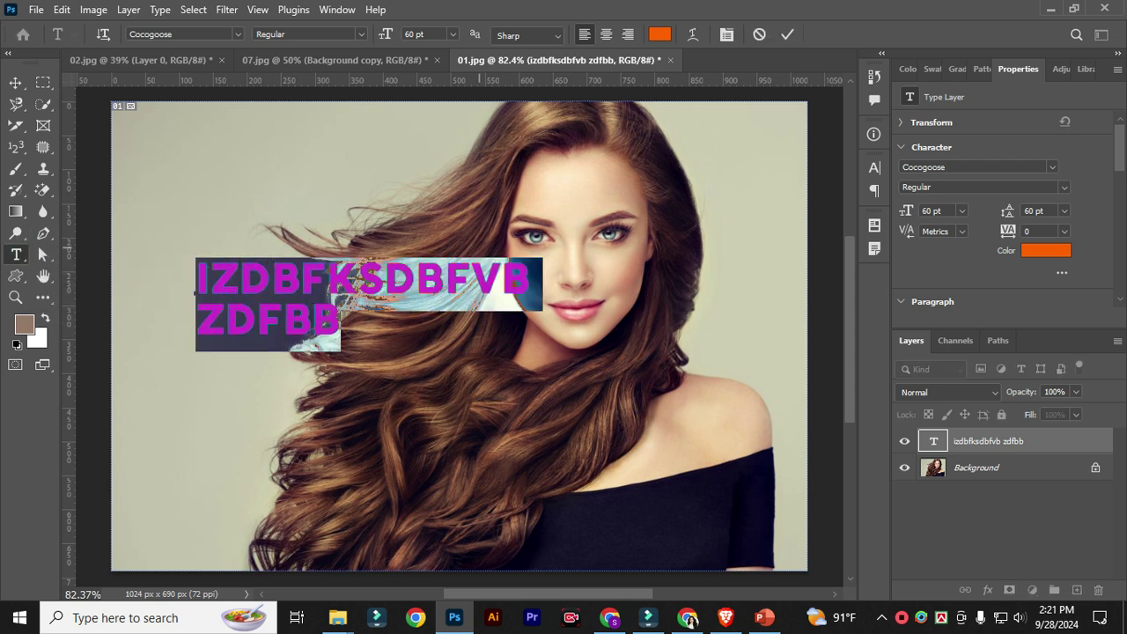
pyautogui.hotkey('ctrl', 'c')
pyautogui.click(787, 33)
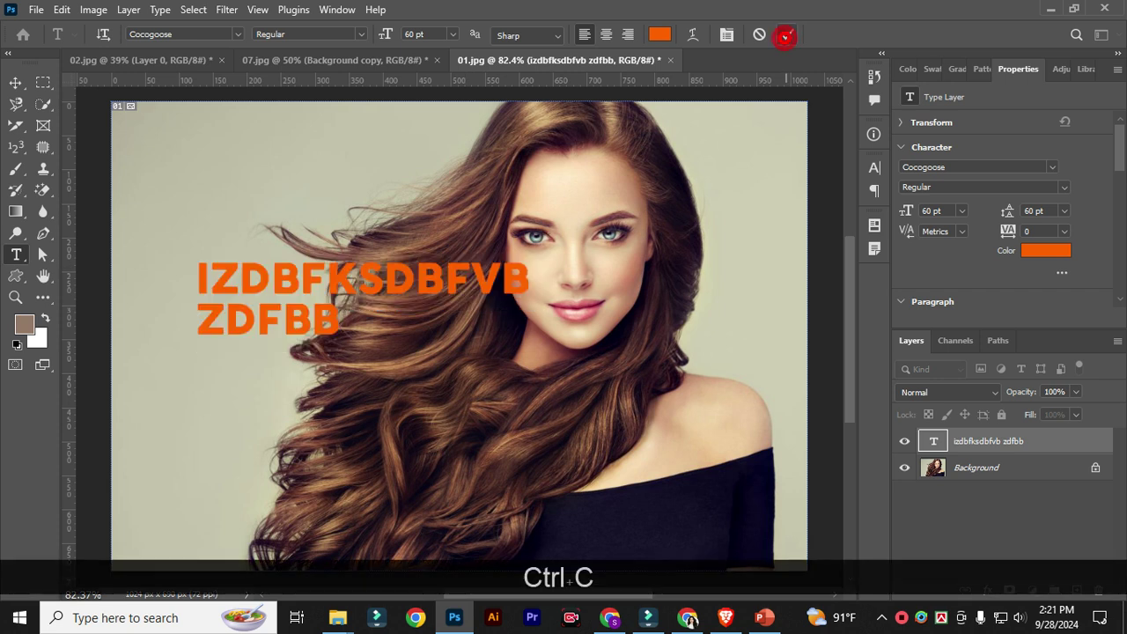
pyautogui.press('Delete')
# Step: Place Lorem Ipsum placeholder text with the Vertical Type Tool and move it beside the left edge of the image
pyautogui.rightClick(16, 254)
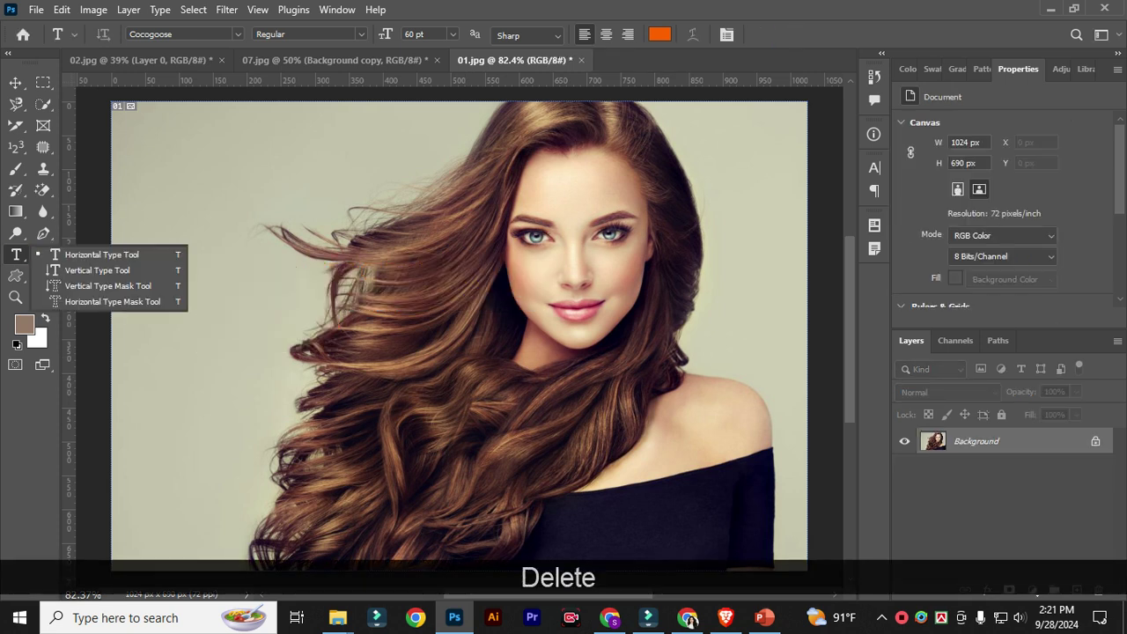
pyautogui.click(97, 272)
pyautogui.click(366, 258)
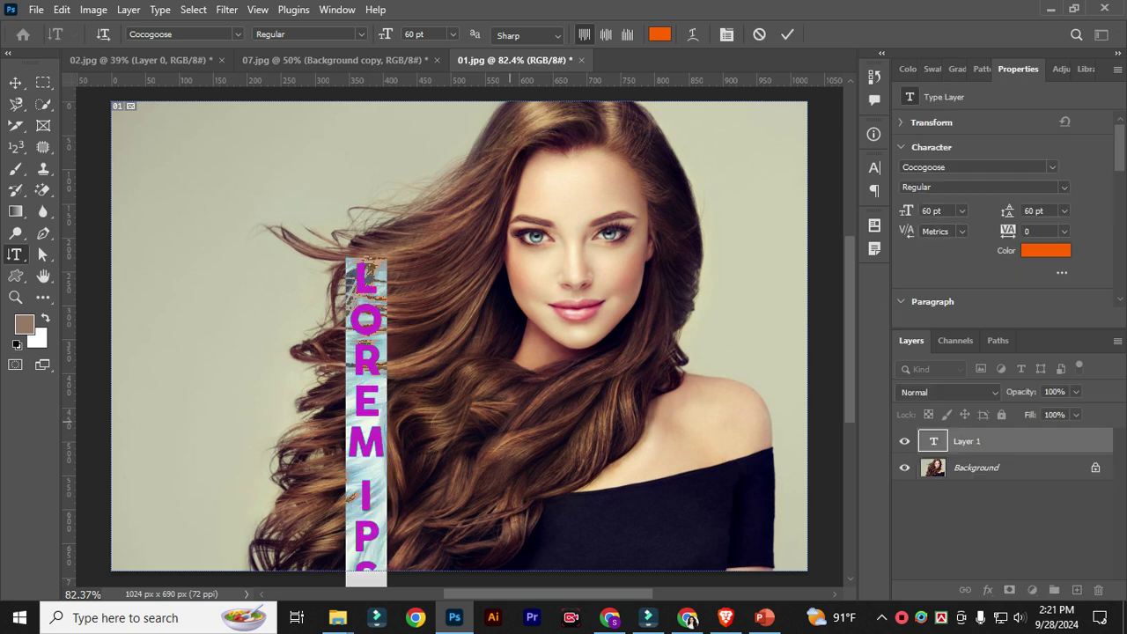
pyautogui.click(778, 34)
pyautogui.click(15, 83)
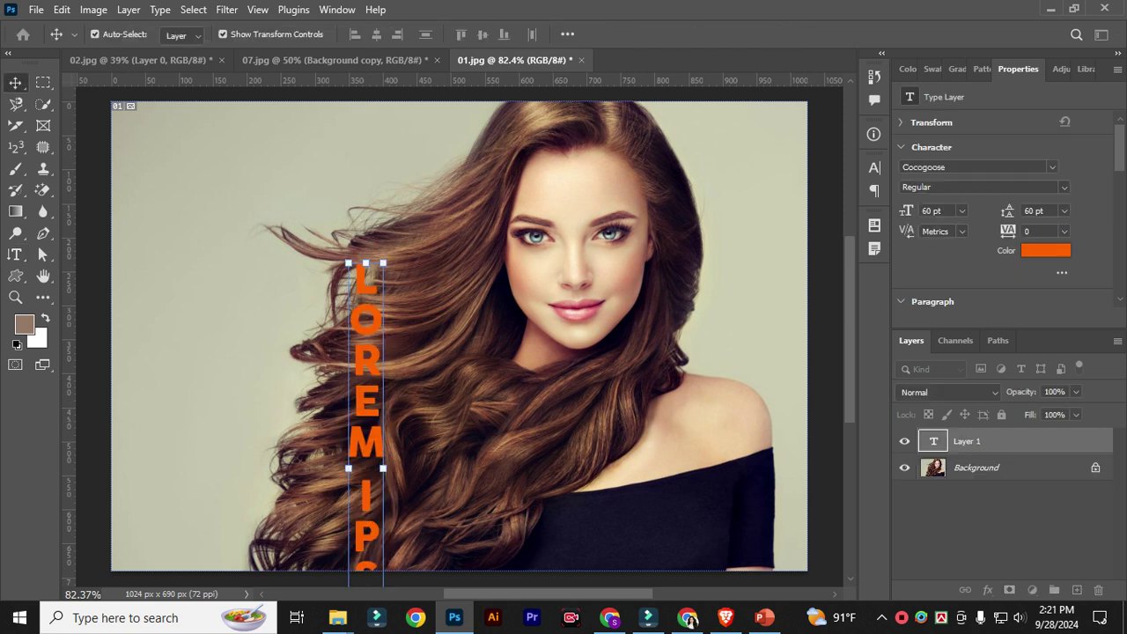
pyautogui.moveTo(363, 393); pyautogui.dragTo(180, 267)
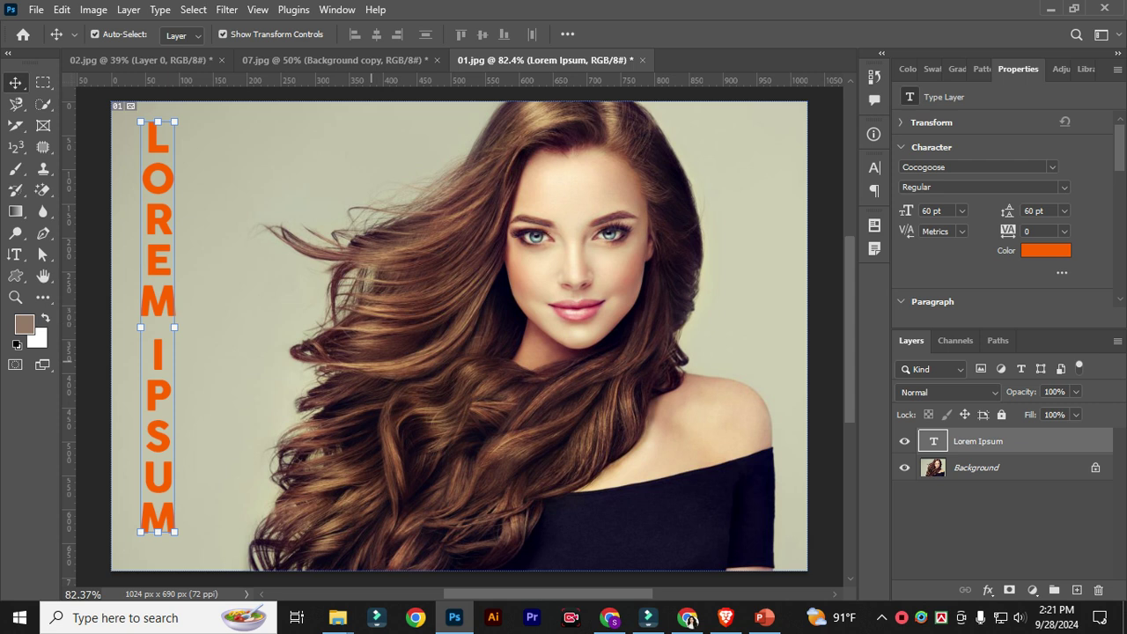
# Step: Create a TFUFU text selection over the hair with the Vertical Type Mask Tool
pyautogui.click(15, 254)
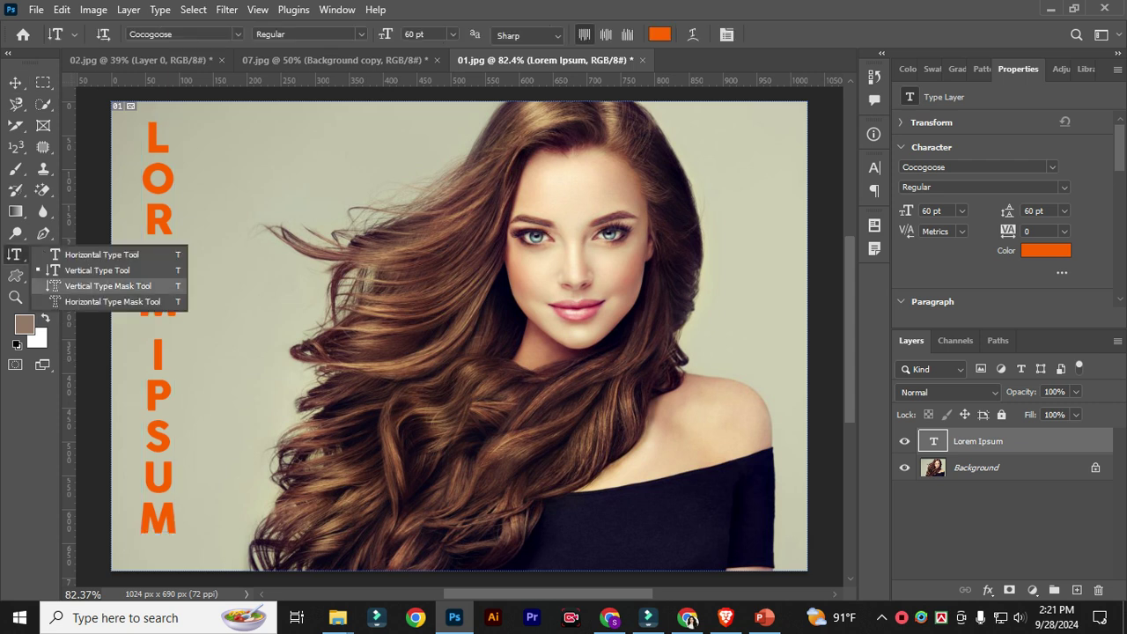
pyautogui.click(108, 285)
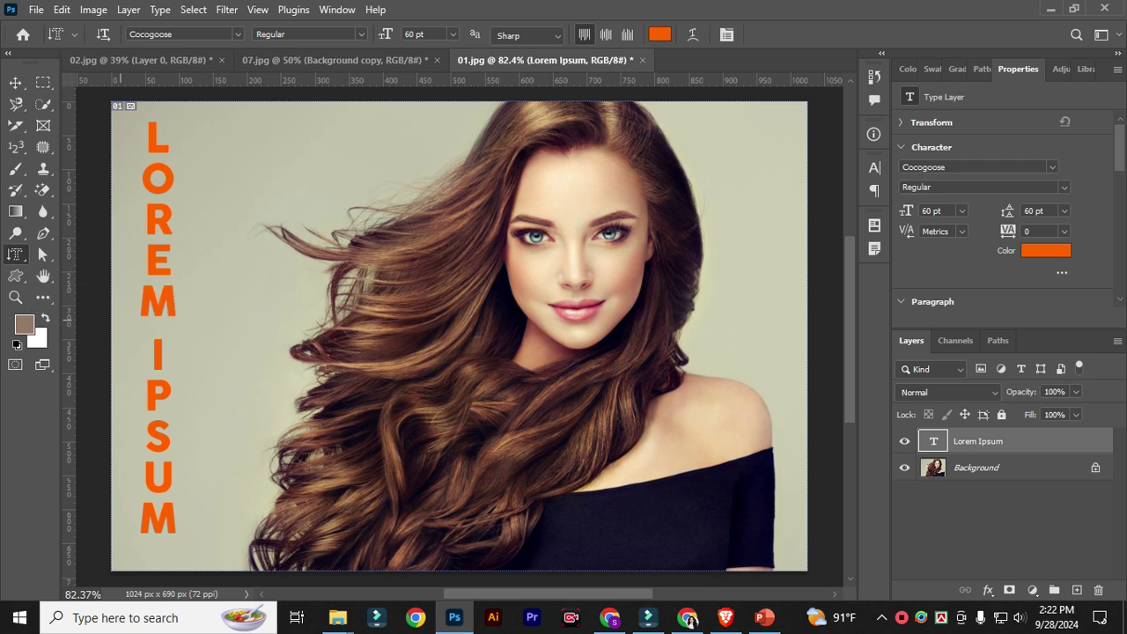
pyautogui.click(337, 215)
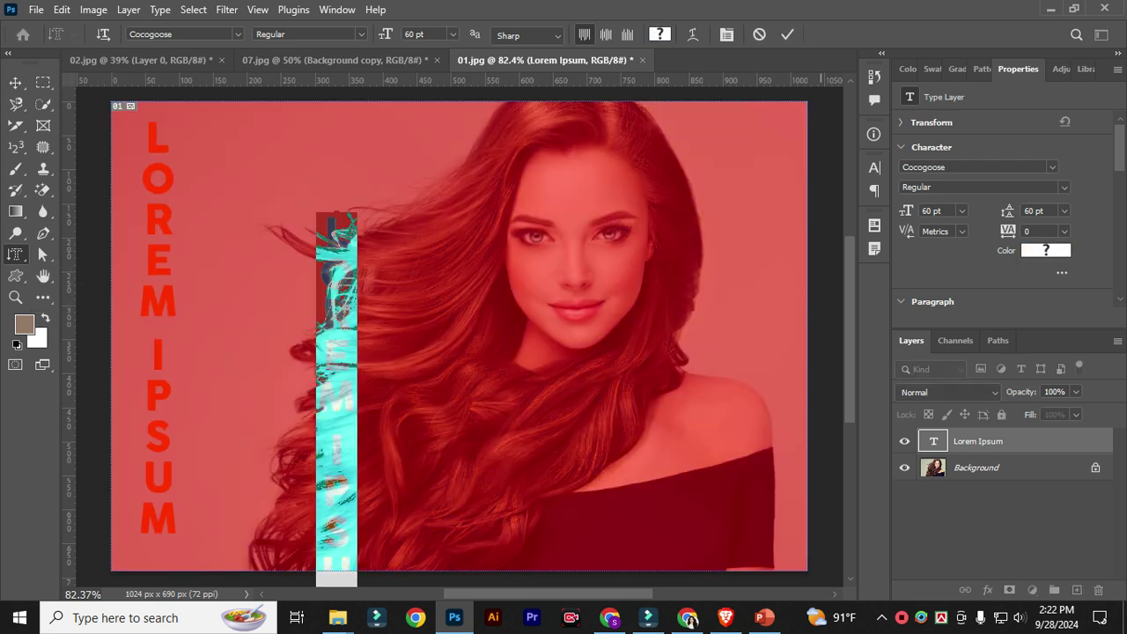
pyautogui.write('tfufu')
pyautogui.click(782, 33)
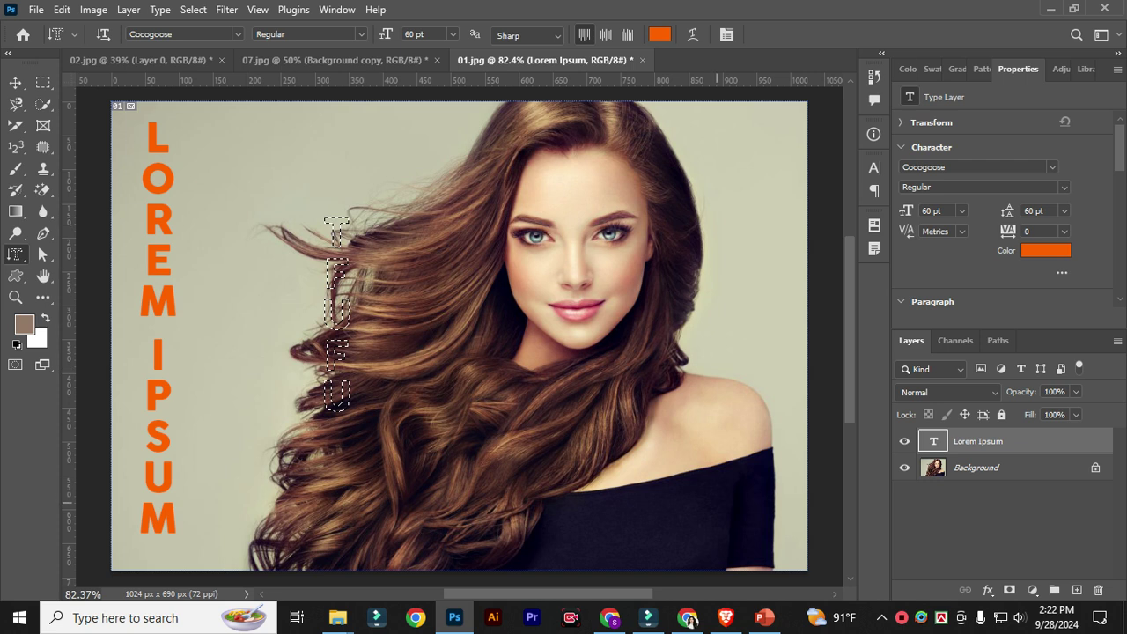
# Step: Copy the text-shaped selection from the Background to a new layer, view that layer alone, and show the other layers again
pyautogui.hotkey('alt', '[')
pyautogui.hotkey('ctrl', 'j')
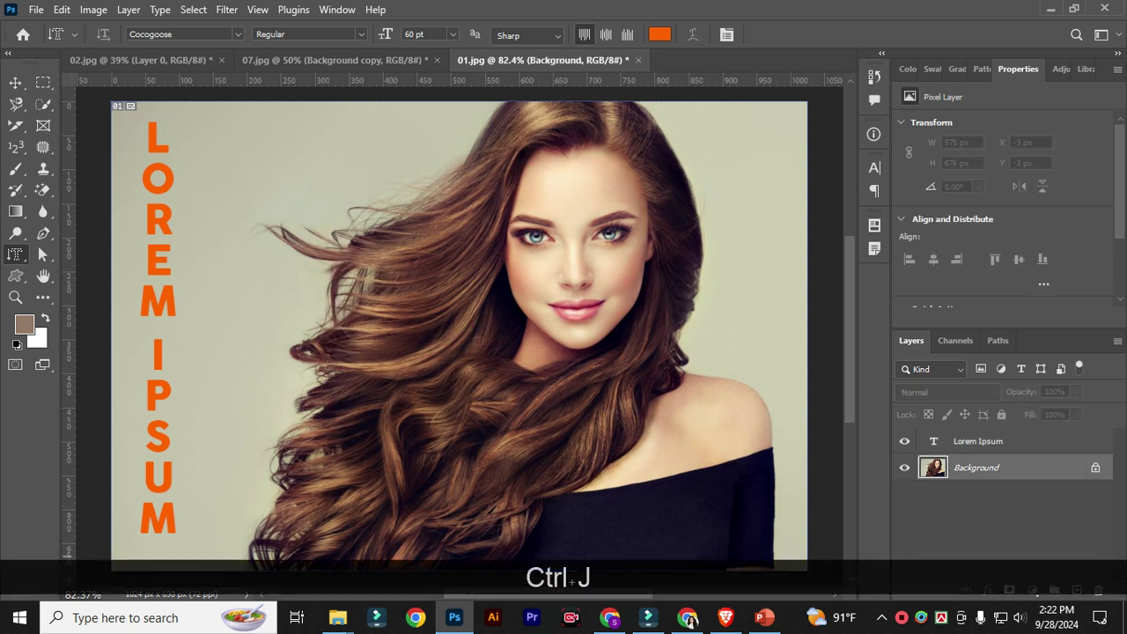
pyautogui.keyDown('alt'); pyautogui.click(904, 467); pyautogui.keyUp('alt')
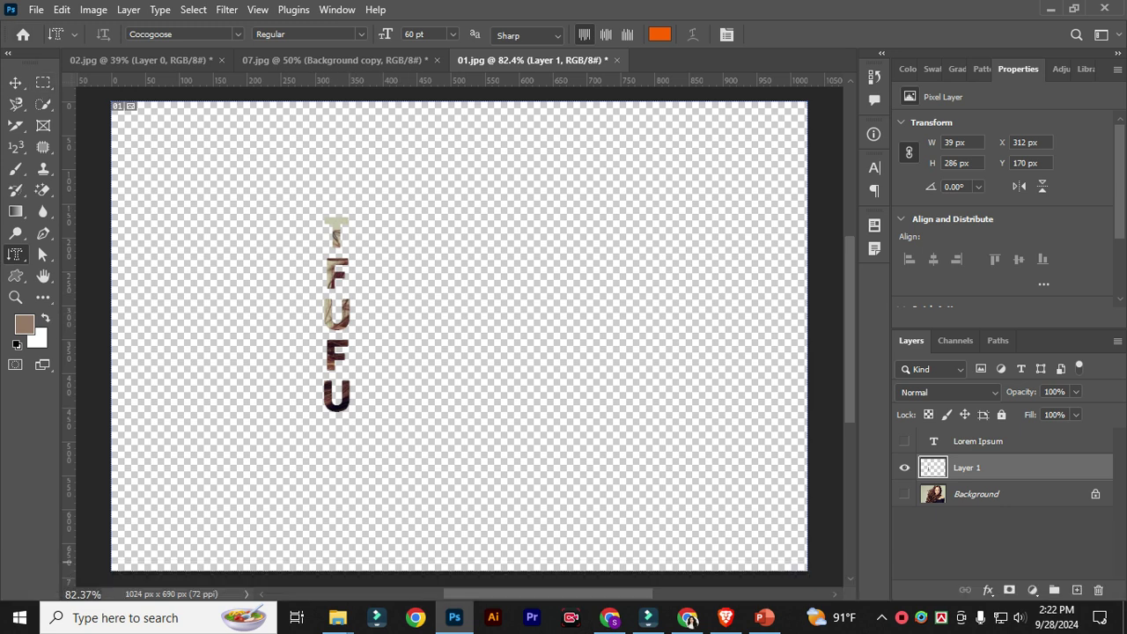
pyautogui.click(904, 494)
pyautogui.click(904, 441)
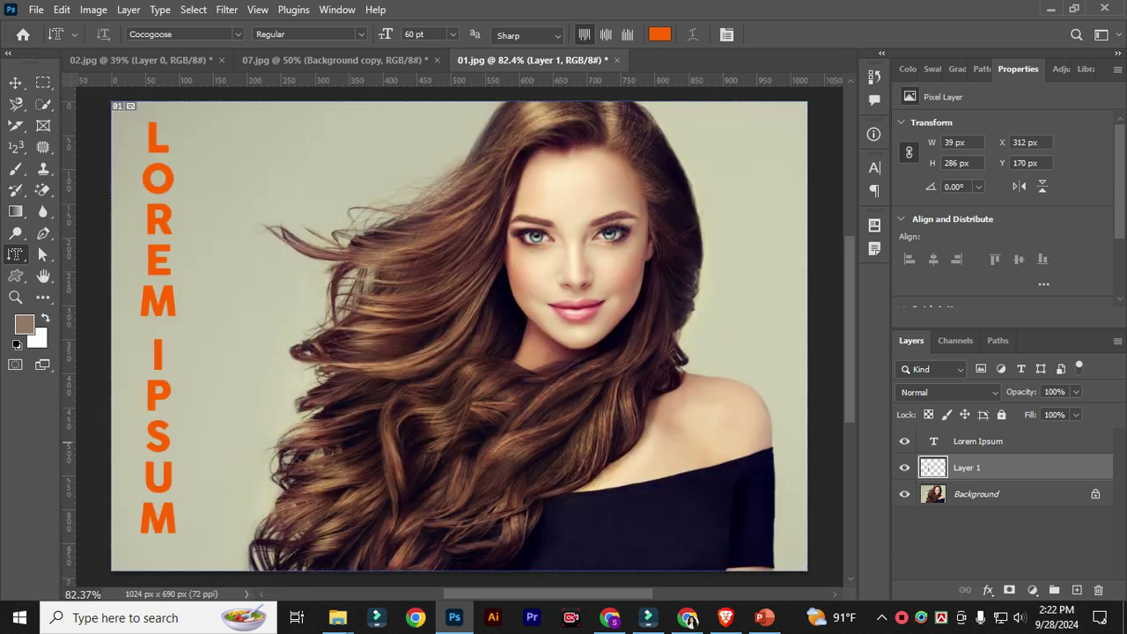
# Step: Compare the image with the Background and Layer 1 shown and hidden, and delete Layer 1
pyautogui.click(905, 494)
pyautogui.click(904, 468)
pyautogui.click(904, 467)
pyautogui.click(904, 468)
pyautogui.click(904, 468)
pyautogui.click(902, 469)
pyautogui.click(904, 468)
pyautogui.click(900, 495)
pyautogui.click(933, 441)
pyautogui.moveTo(966, 467); pyautogui.dragTo(1098, 589)
# Step: Create a DGDFHDH text selection across the woman's mouth and hair with the Horizontal Type Mask Tool
pyautogui.rightClick(15, 254)
pyautogui.click(88, 251)
pyautogui.click(544, 313)
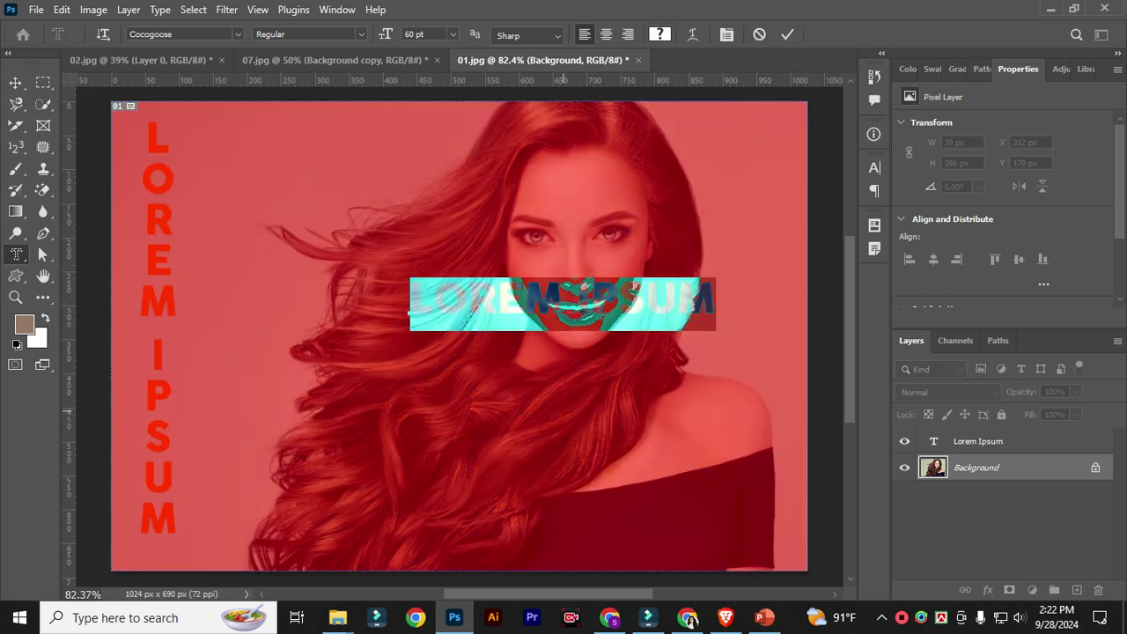
pyautogui.write('dgdfhdh')
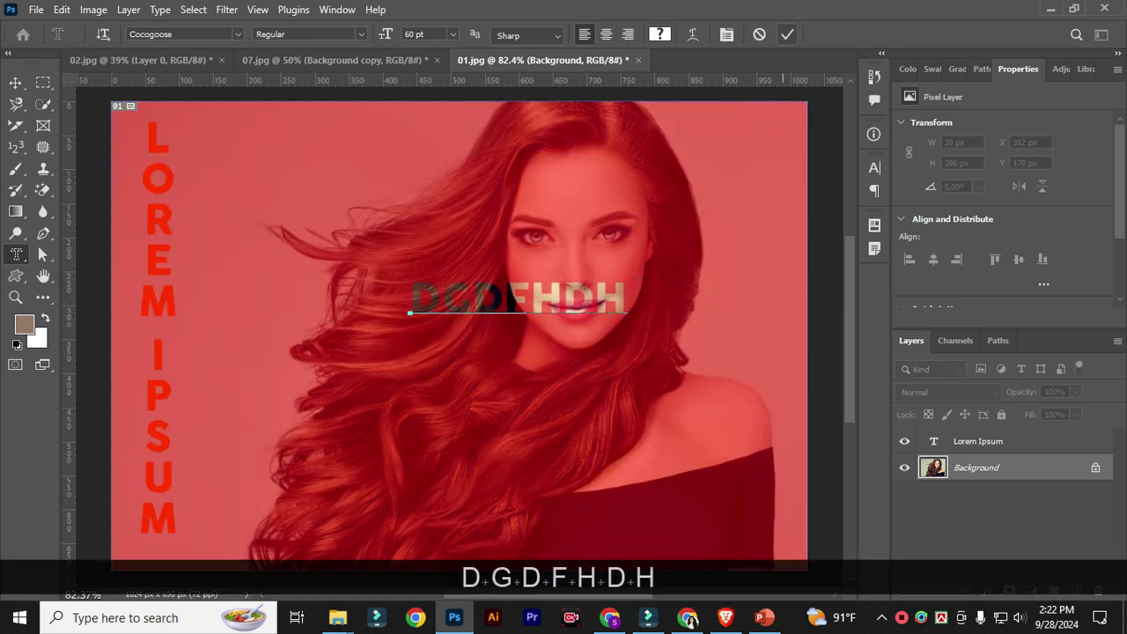
pyautogui.hotkey('ctrl', 'Return')
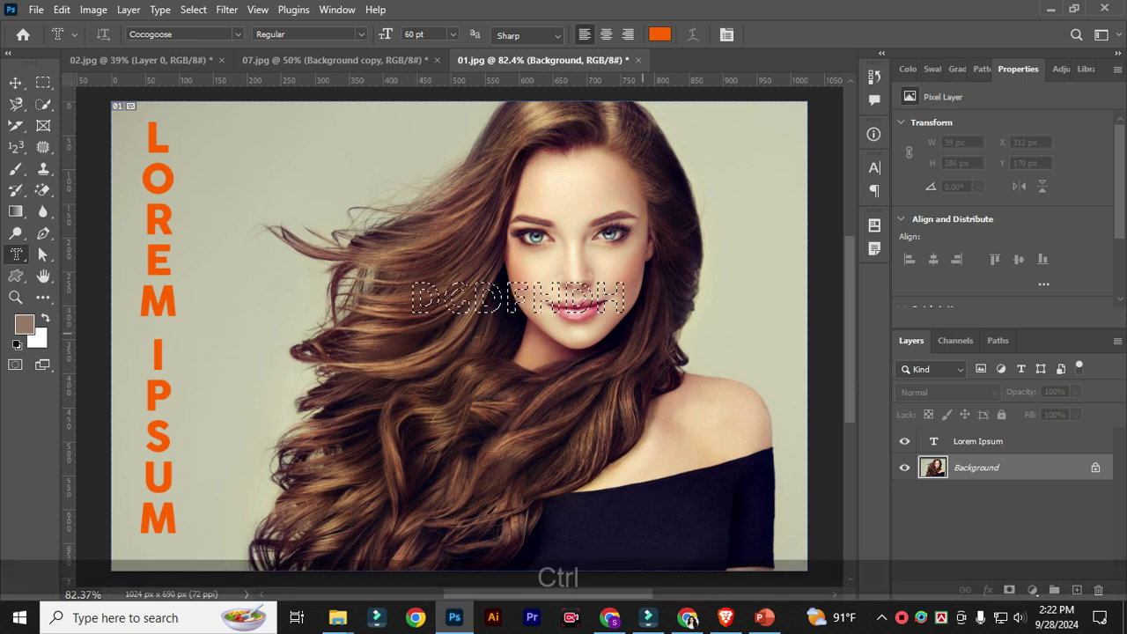
# Step: Copy the text-shaped selection to a new layer and toggle the Background's visibility to check the cut-out letters
pyautogui.hotkey('ctrl', 'j')
pyautogui.click(904, 494)
pyautogui.click(904, 494)
pyautogui.click(904, 494)
pyautogui.click(904, 494)
pyautogui.click(905, 494)
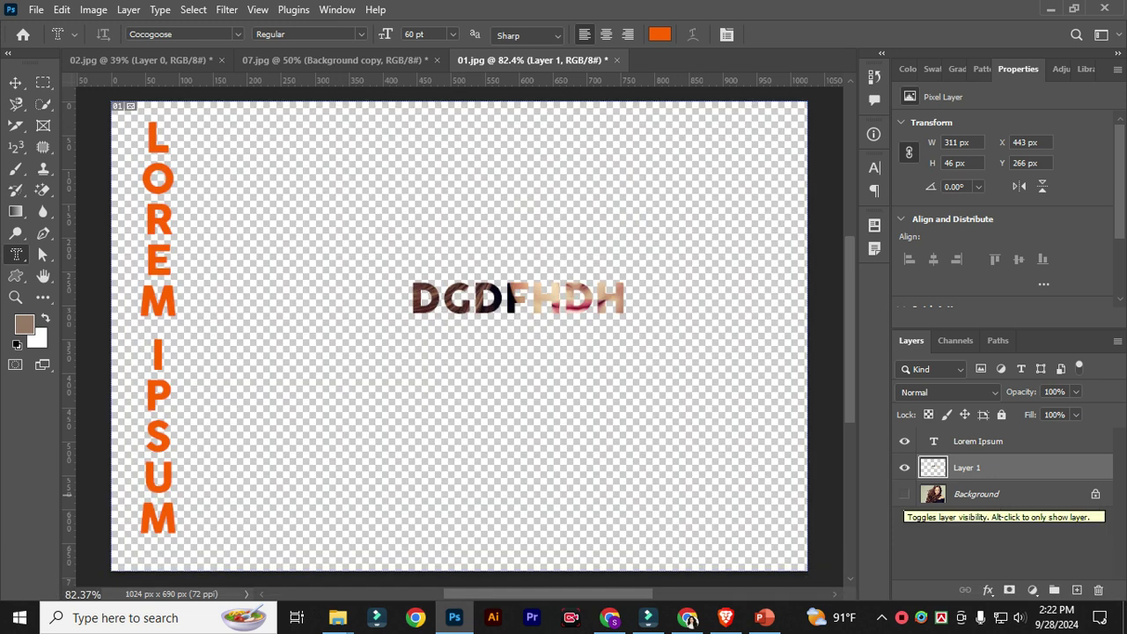
pyautogui.click(905, 494)
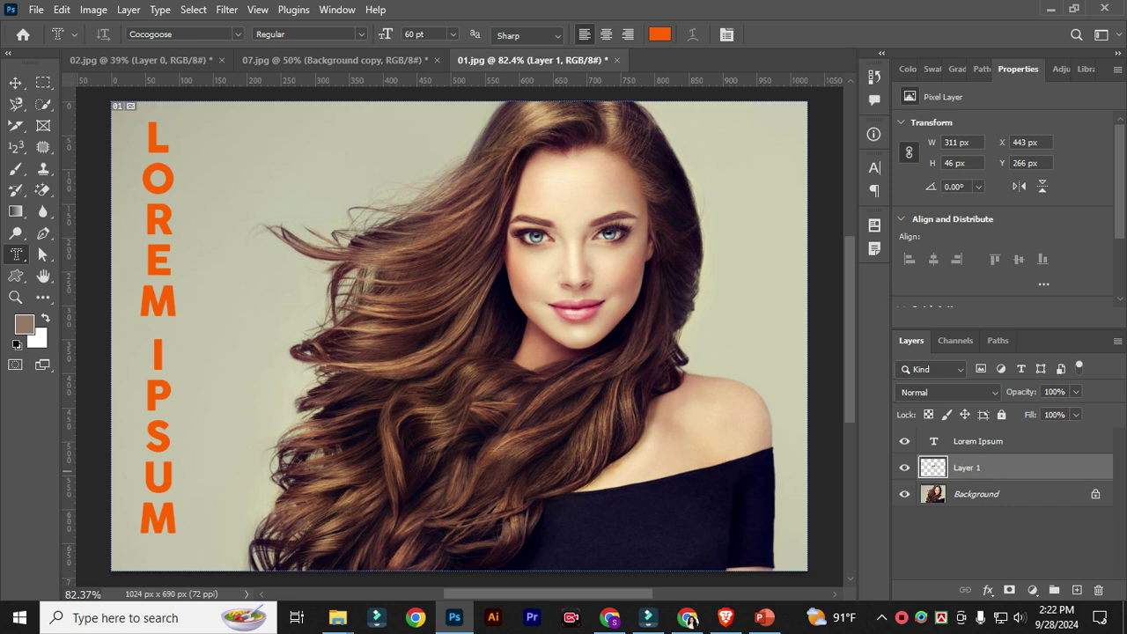
# Step: Delete the DGDFHDH picture-text layer and switch to the Horizontal Type Tool
pyautogui.press('Delete')
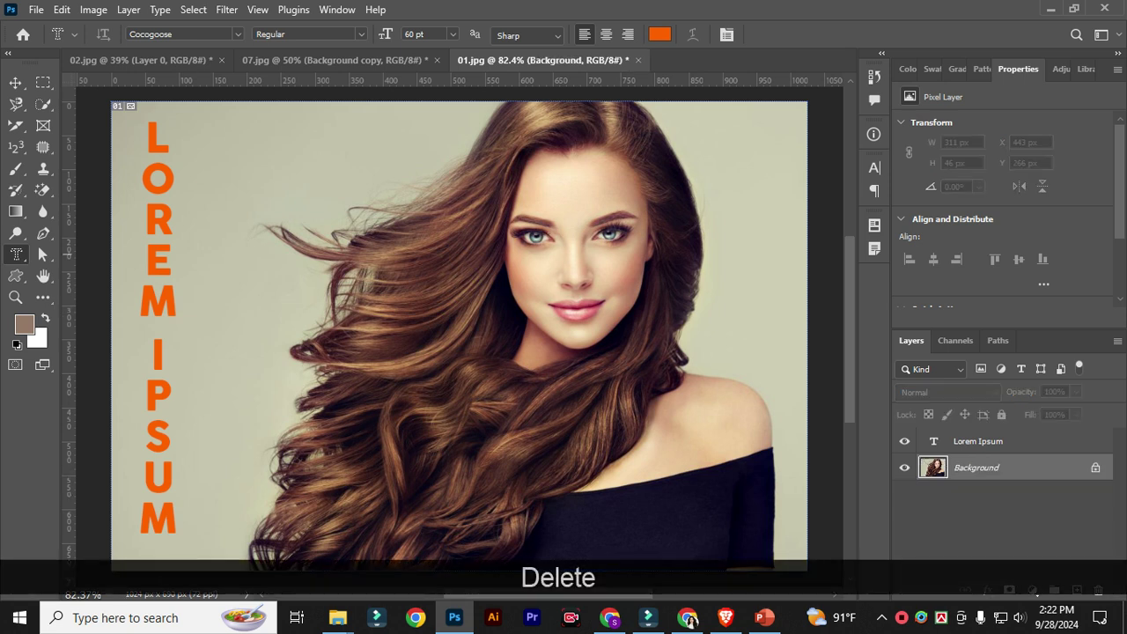
pyautogui.rightClick(17, 254)
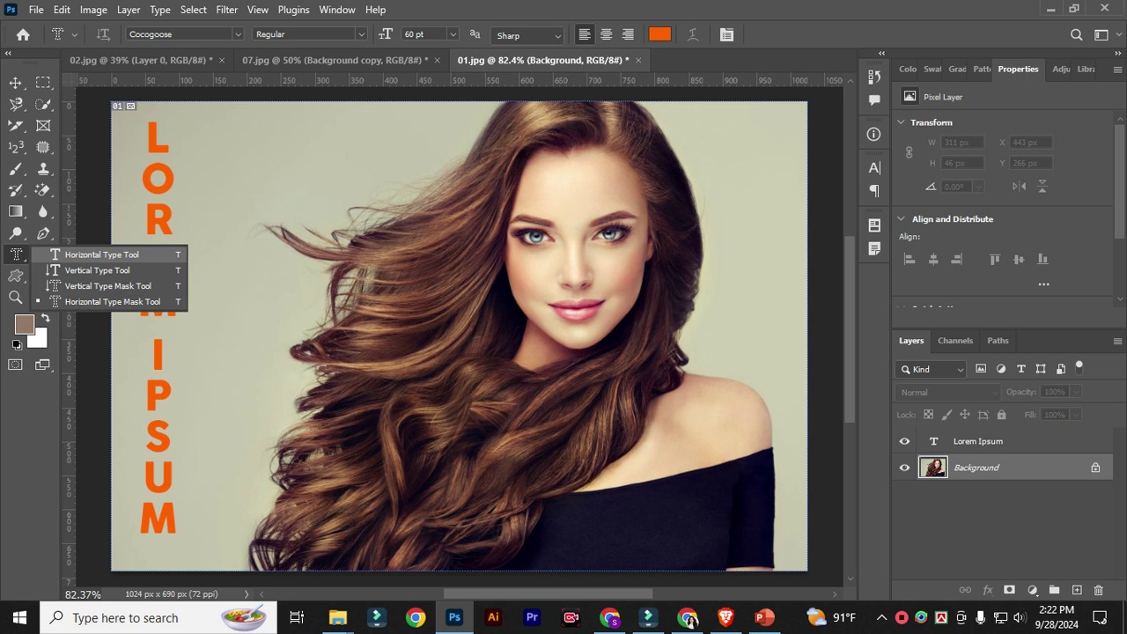
pyautogui.click(96, 254)
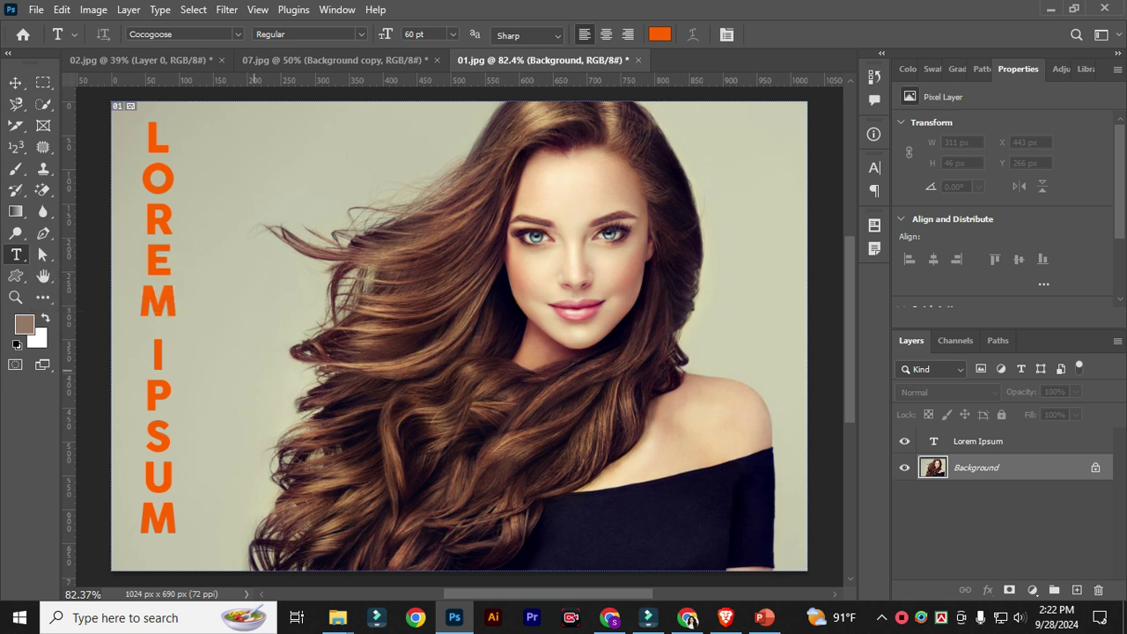
# Step: Review the list of four type tools and advance the PowerPoint presentation to the Navigation Tools slide
pyautogui.rightClick(17, 252)
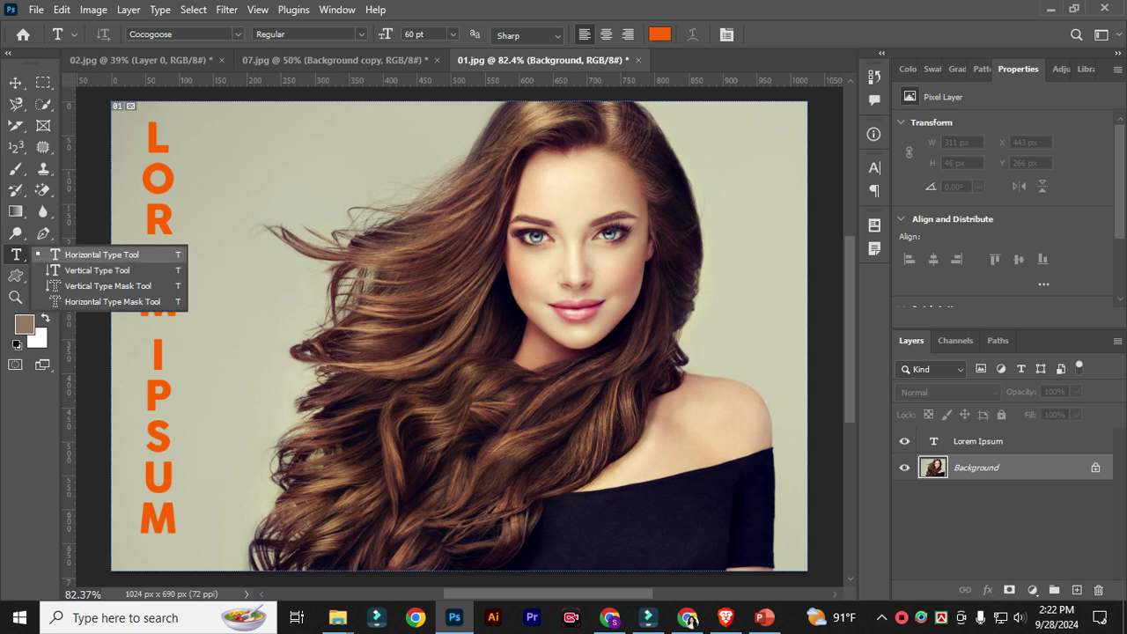
pyautogui.press('Escape')
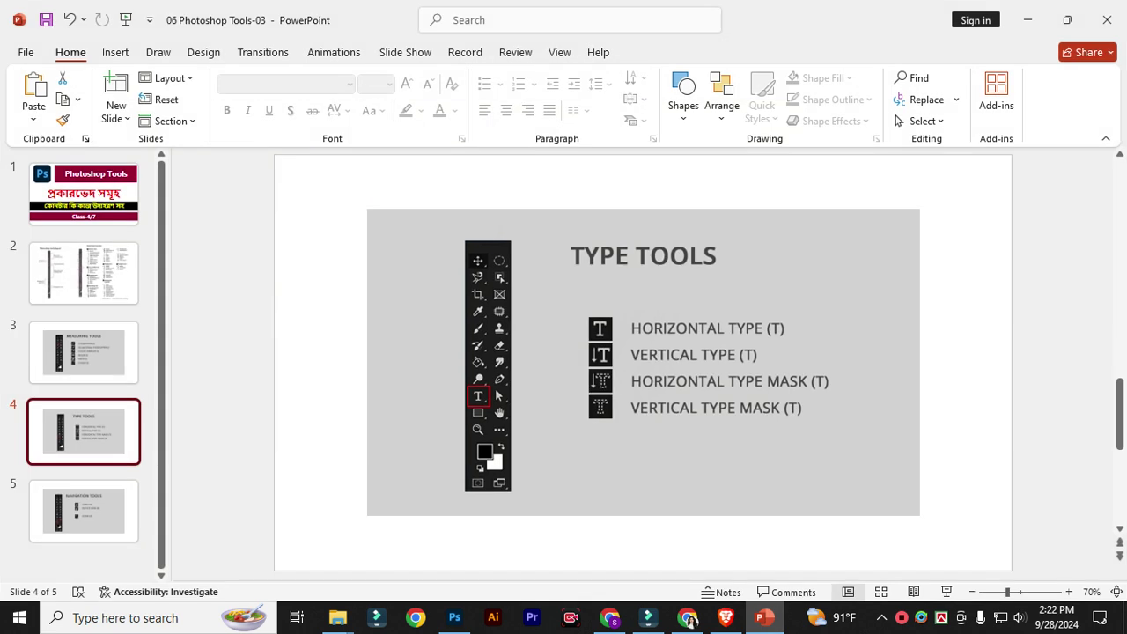
pyautogui.press('Down')
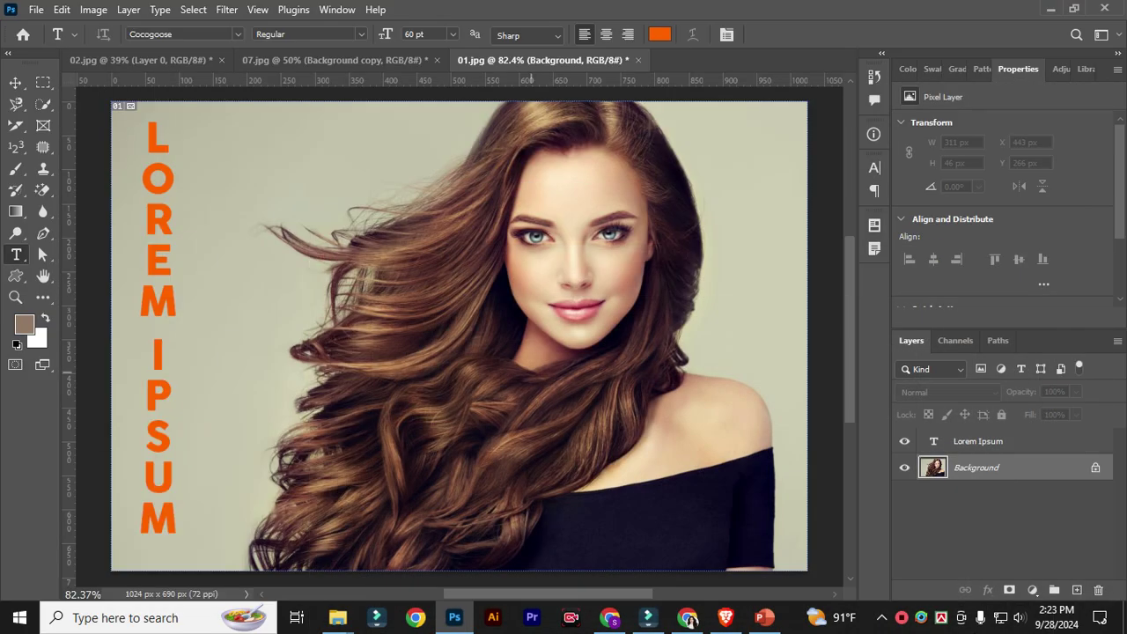
# Step: Pan the image in Photoshop with the Hand Tool, and pan it again temporarily while the Brush Tool is selected
pyautogui.press('h')
pyautogui.rightClick(44, 276)
pyautogui.click(110, 275)
pyautogui.moveTo(440, 352)
pyautogui.mouseDown()
pyautogui.moveTo(693, 394)
pyautogui.moveTo(465, 389)
pyautogui.moveTo(358, 468)
pyautogui.moveTo(439, 405)
pyautogui.moveTo(295, 341)
pyautogui.moveTo(368, 339)
pyautogui.moveTo(389, 362)
pyautogui.mouseUp()
pyautogui.click(14, 169)
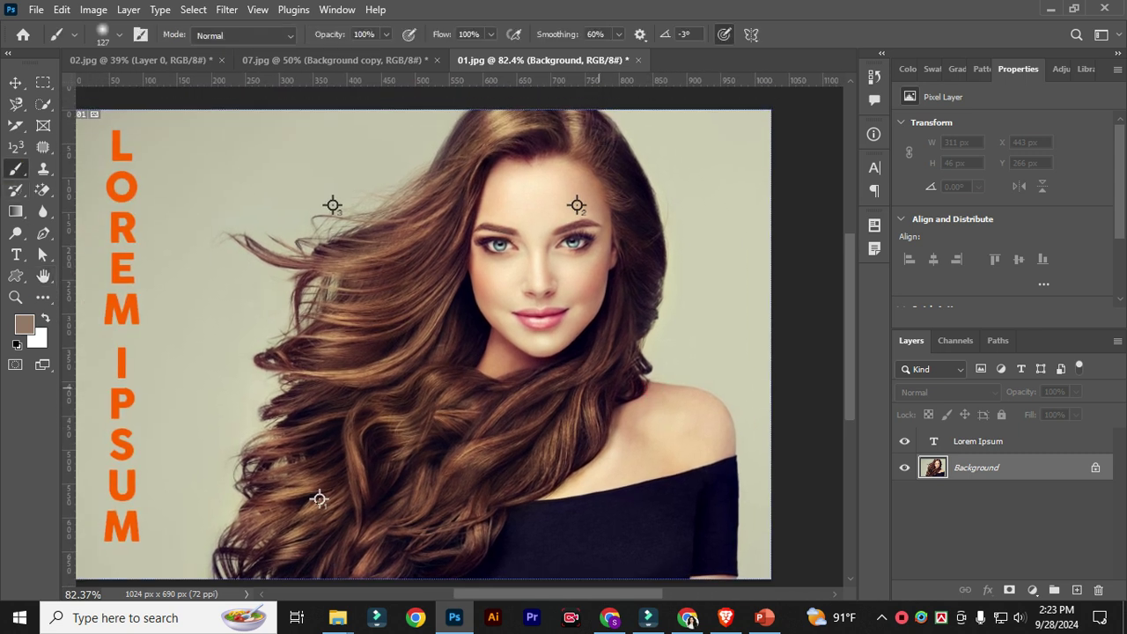
pyautogui.press('space')
pyautogui.moveTo(423, 343); pyautogui.dragTo(488, 345)
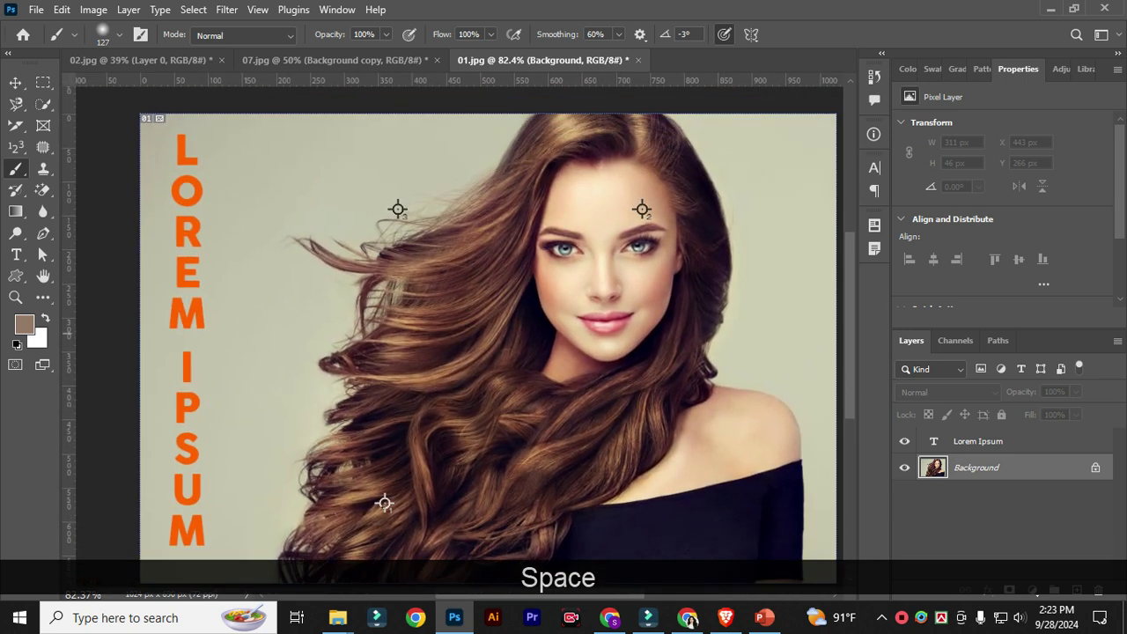
# Step: Tilt the canvas view to about 17° with the Rotate View Tool
pyautogui.click(44, 275)
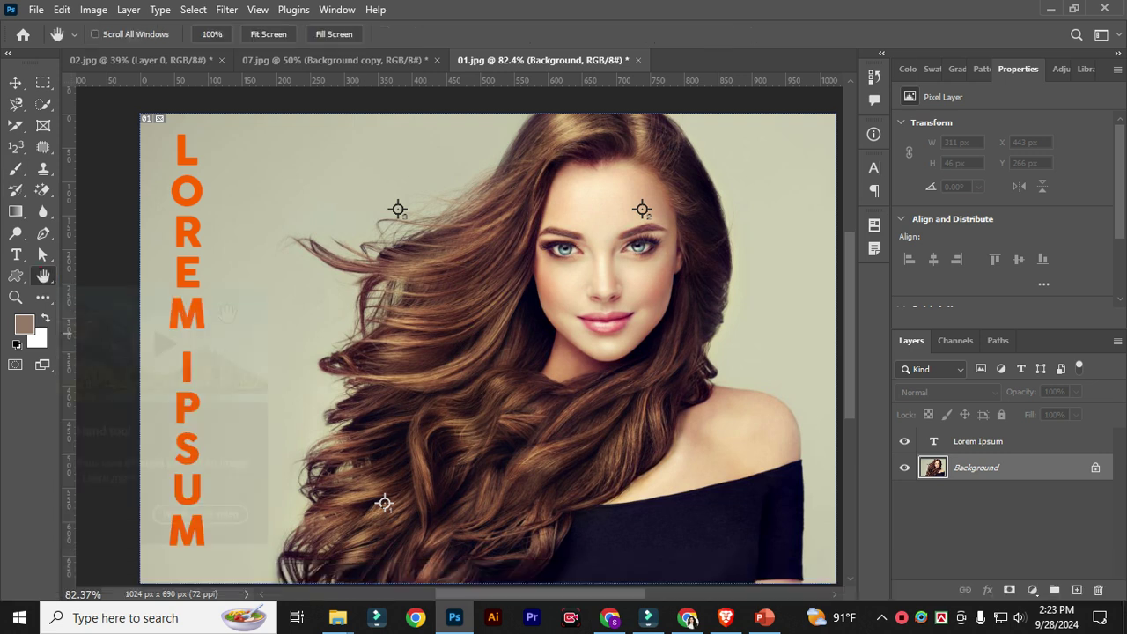
pyautogui.click(127, 291)
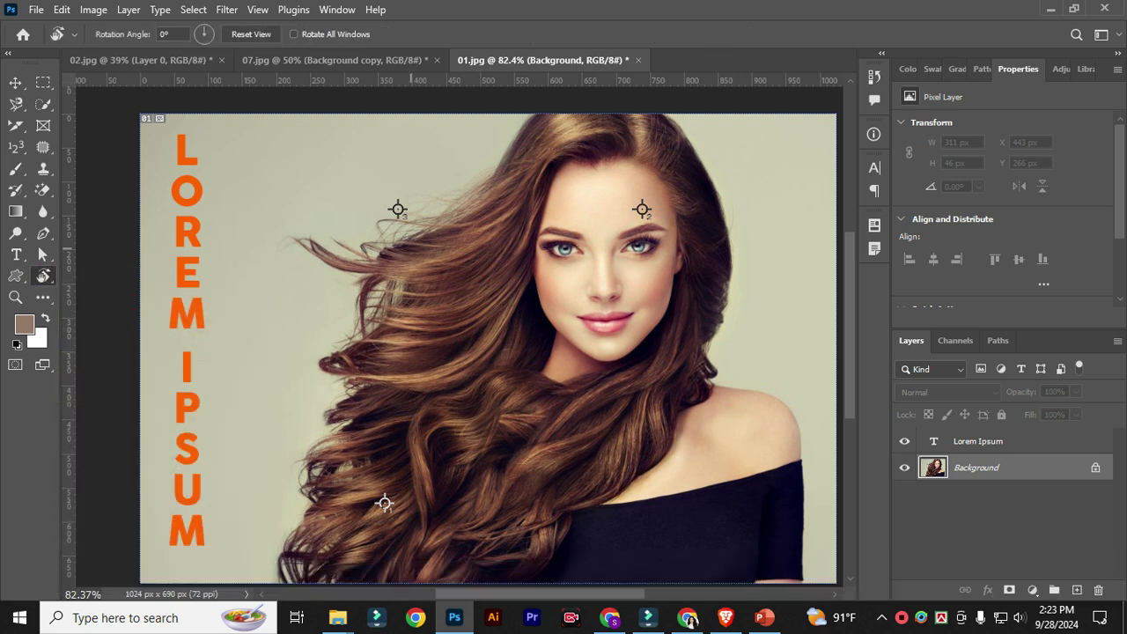
pyautogui.moveTo(397, 399); pyautogui.dragTo(217, 197)
pyautogui.moveTo(276, 418); pyautogui.dragTo(282, 456)
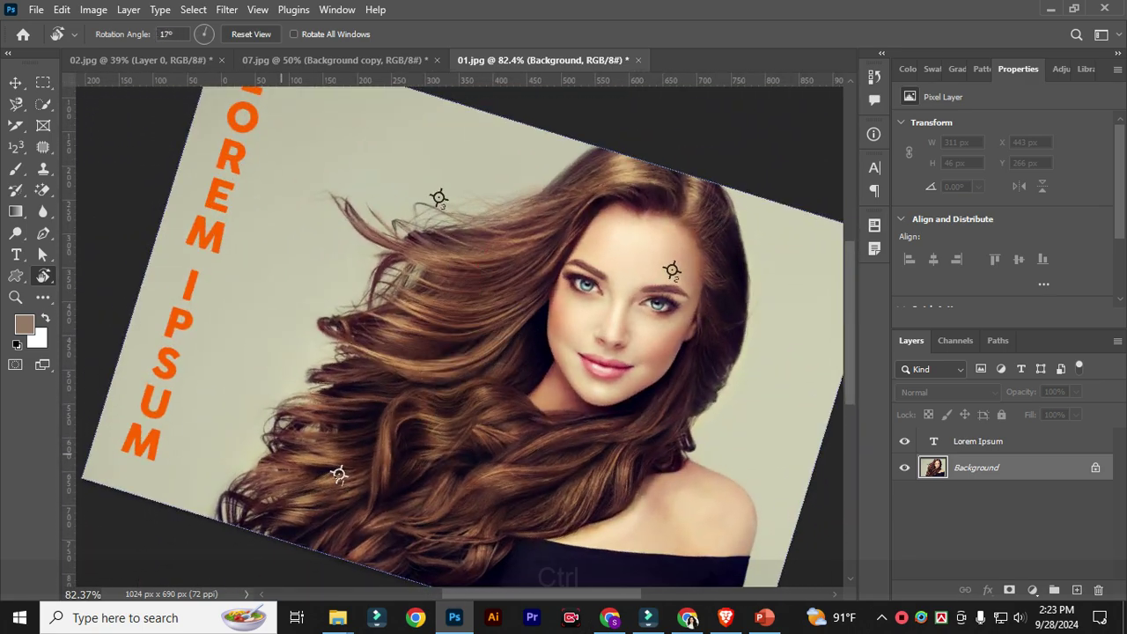
# Step: Undo the last two layer actions, reset the view rotation, and show the Background layer again
pyautogui.hotkey('ctrl', 'z')
pyautogui.hotkey('ctrl', 'z')
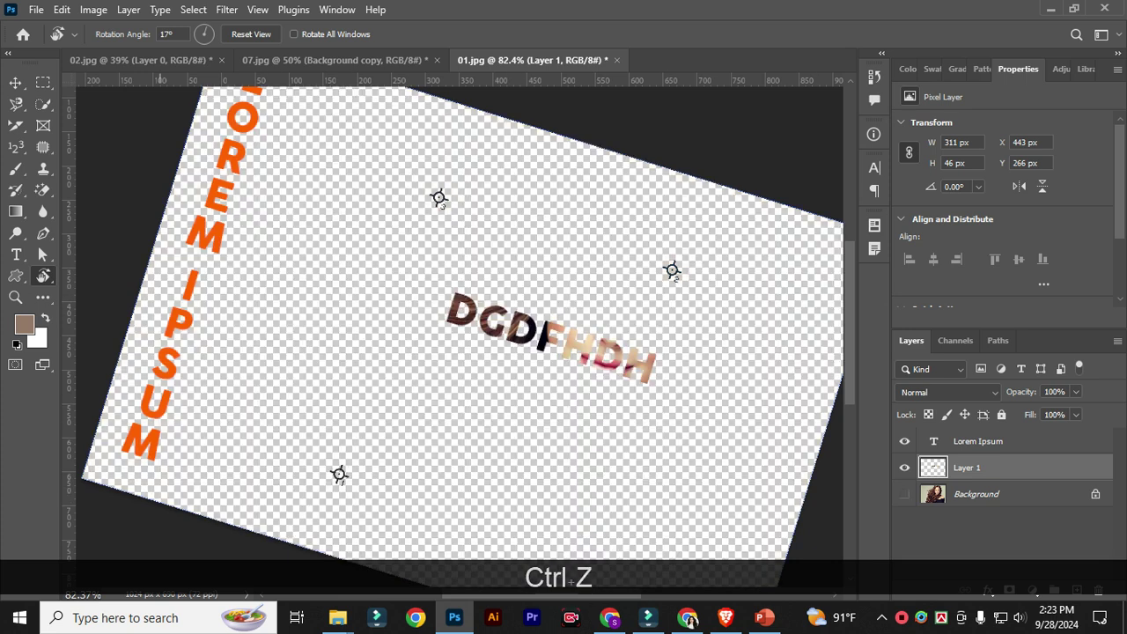
pyautogui.click(251, 34)
pyautogui.click(904, 494)
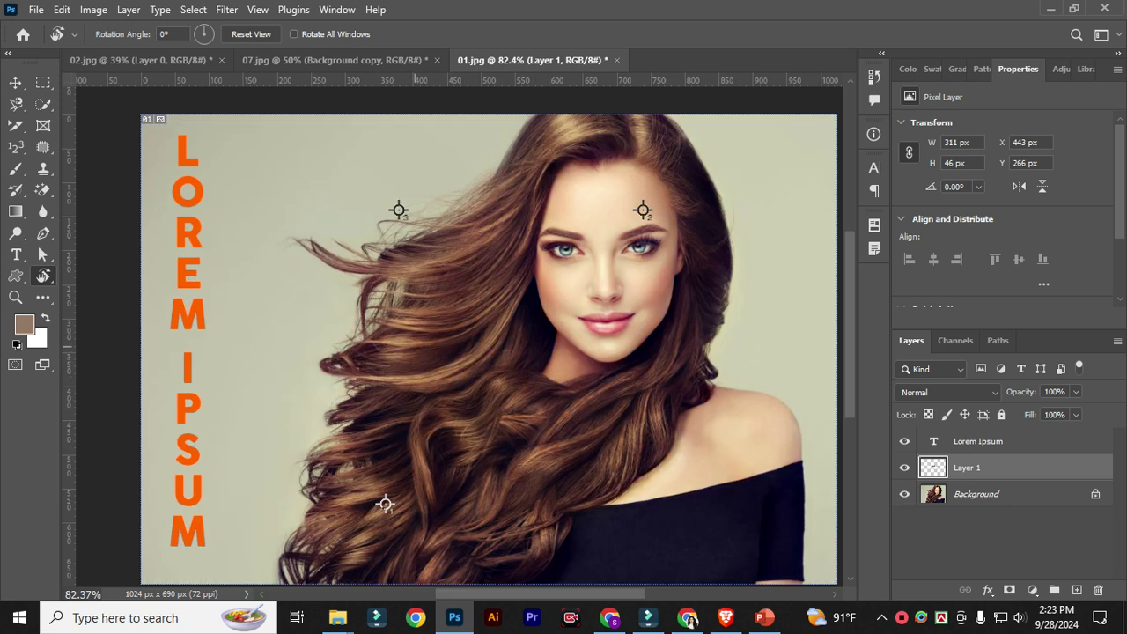
# Step: Rotate the canvas view to -90° in constrained increments, and set the rotation angle to 0°
pyautogui.moveTo(456, 353); pyautogui.dragTo(508, 335)
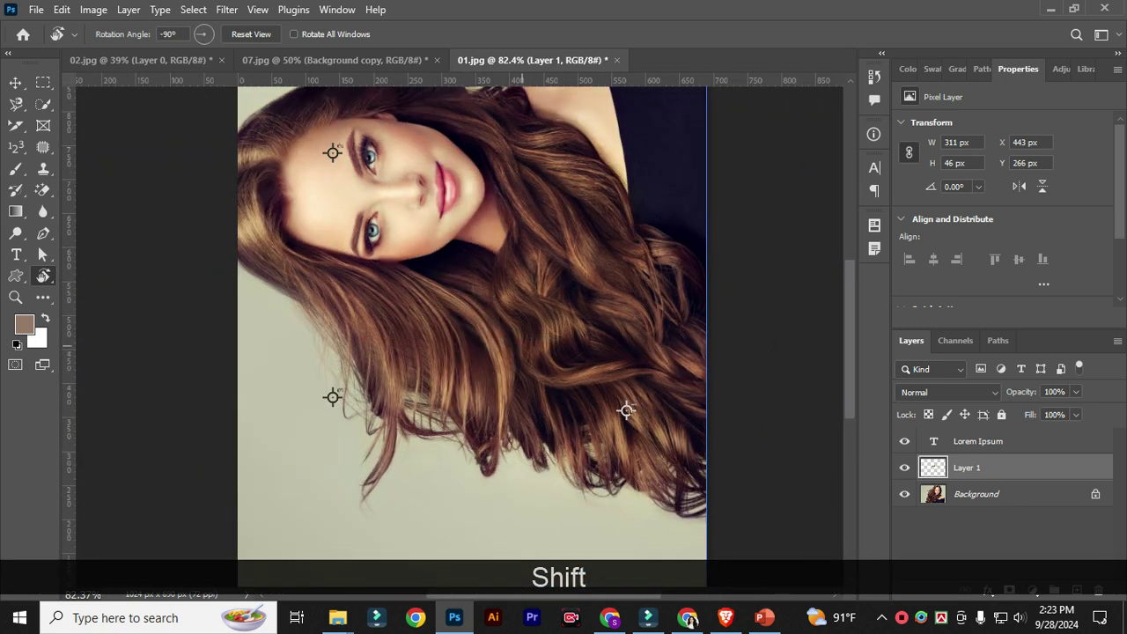
pyautogui.click(168, 34)
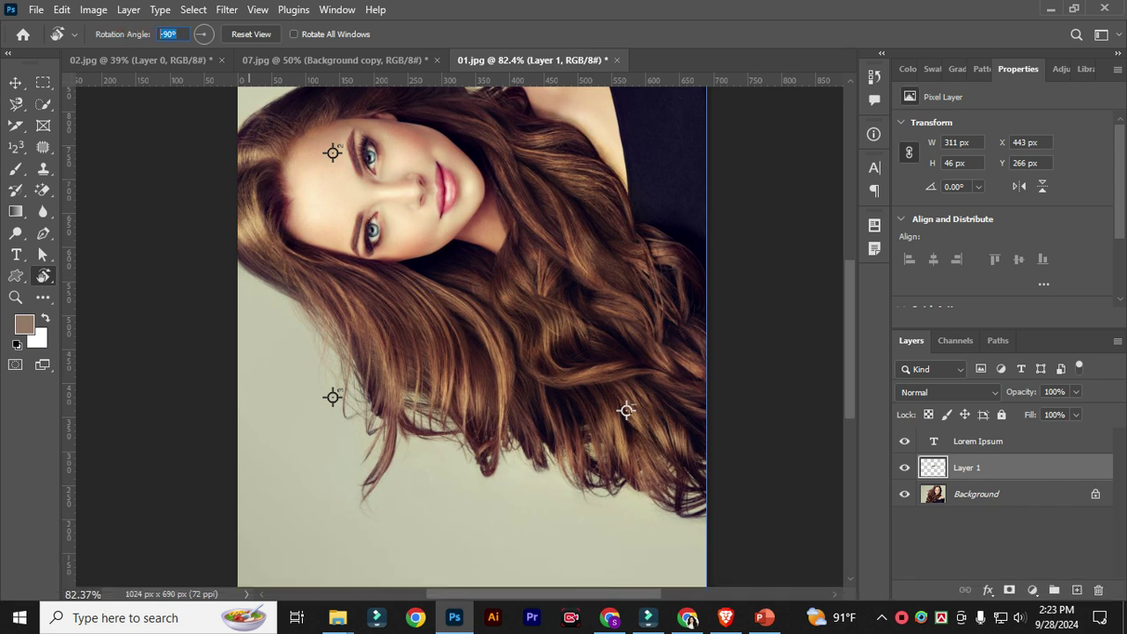
pyautogui.press('ctrl')
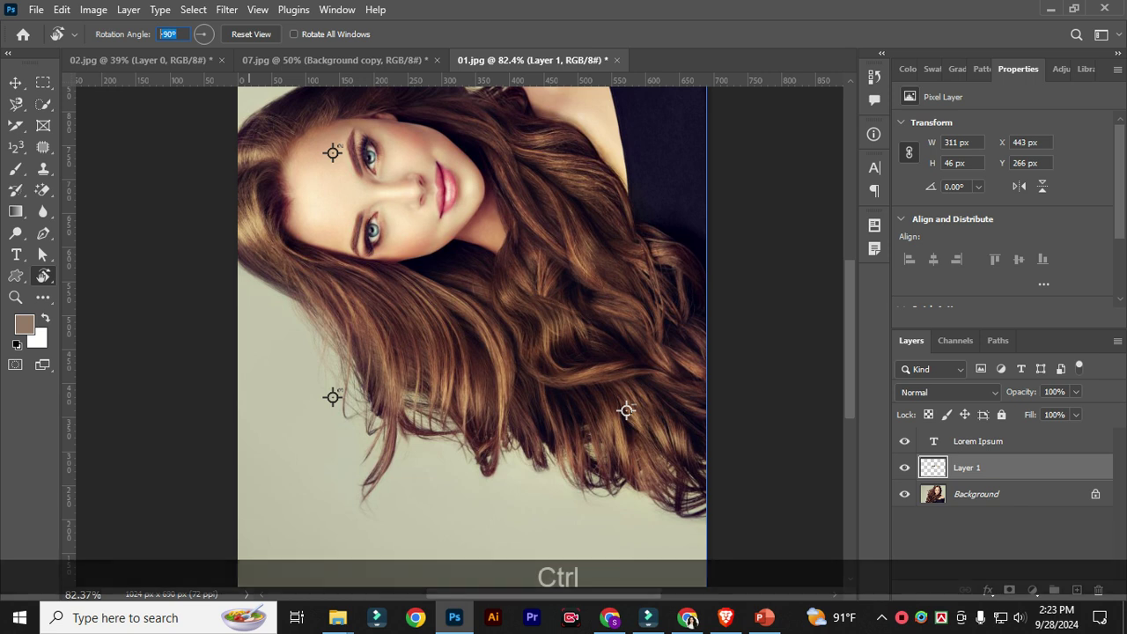
pyautogui.write('0')
pyautogui.press('Return')
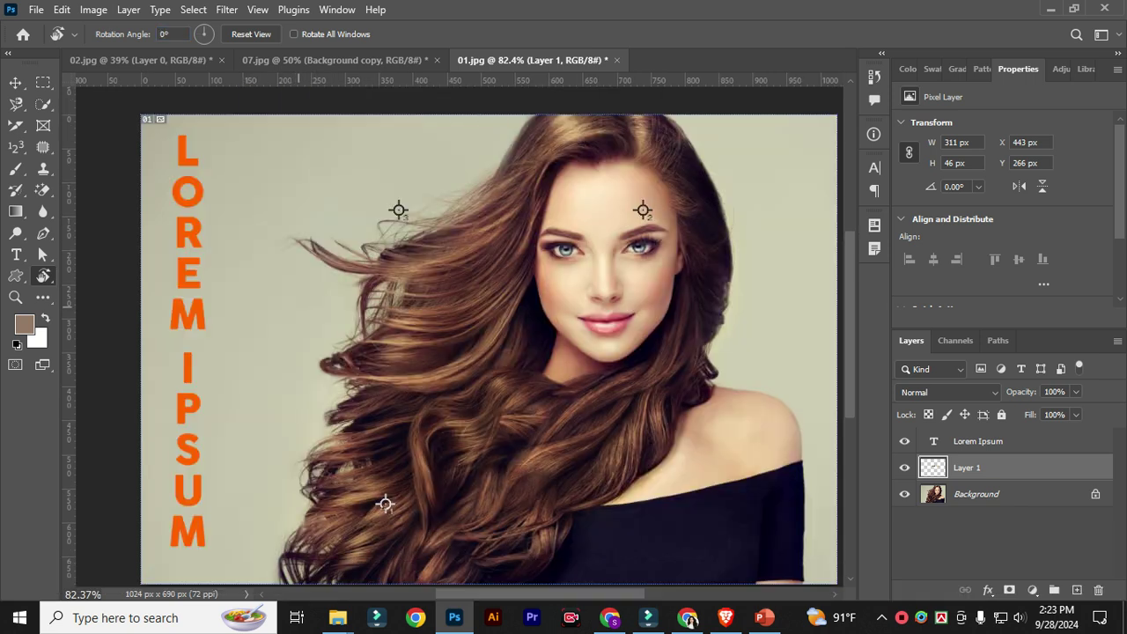
# Step: Zoom the image out to 50% and zoom in on the face to 200% with the Zoom Tool
pyautogui.click(15, 298)
pyautogui.hotkey('ctrl', '-')
pyautogui.hotkey('ctrl', '-')
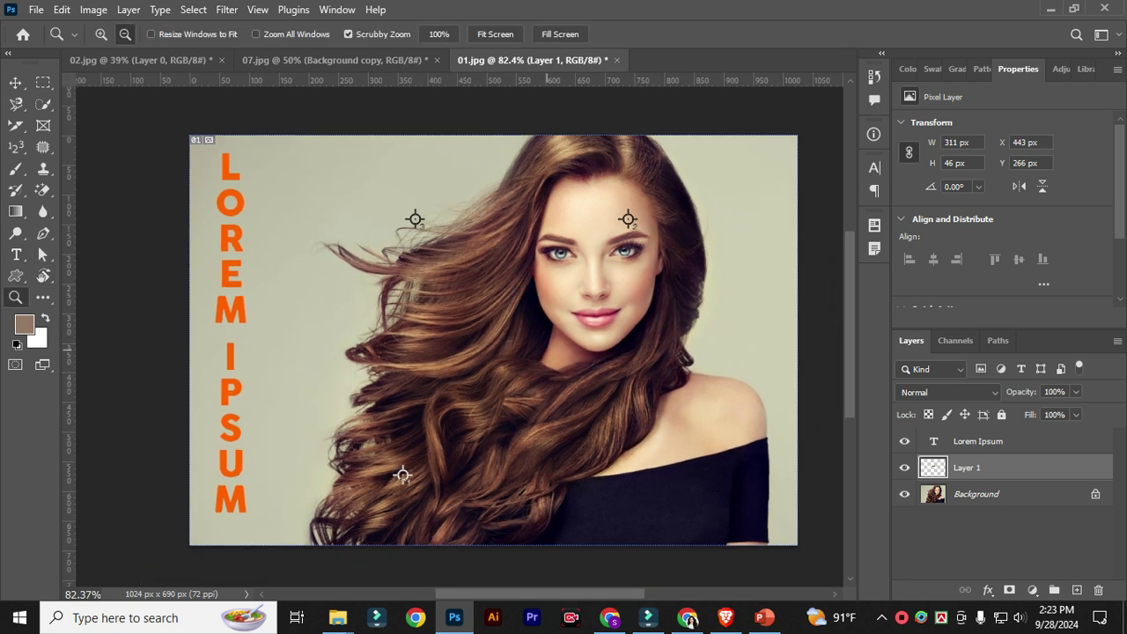
pyautogui.click(101, 33)
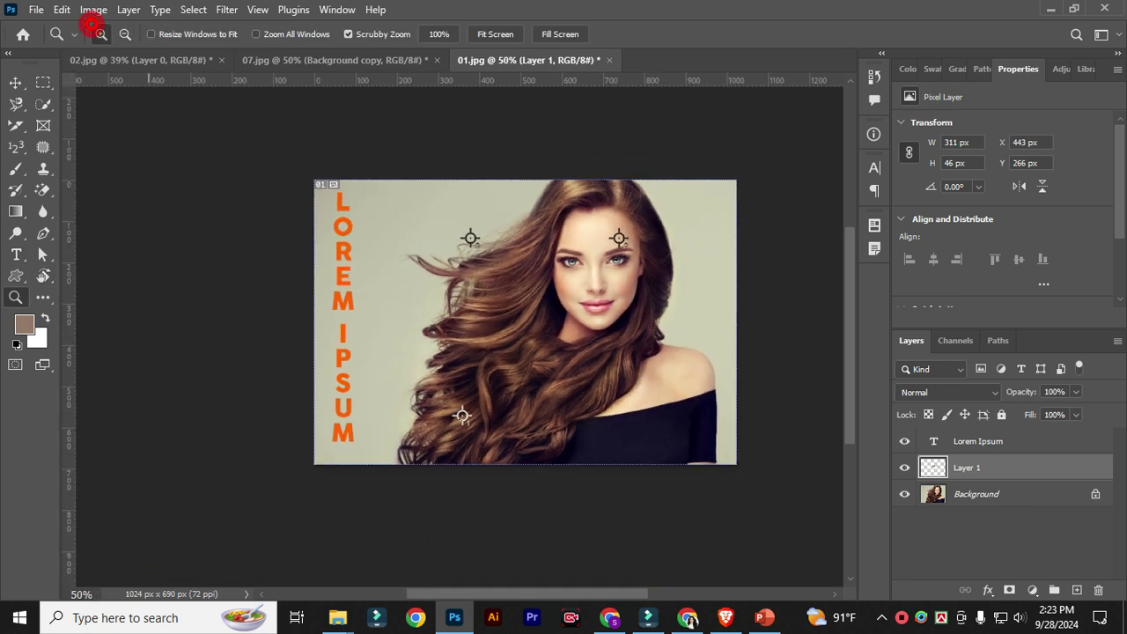
pyautogui.click(670, 297)
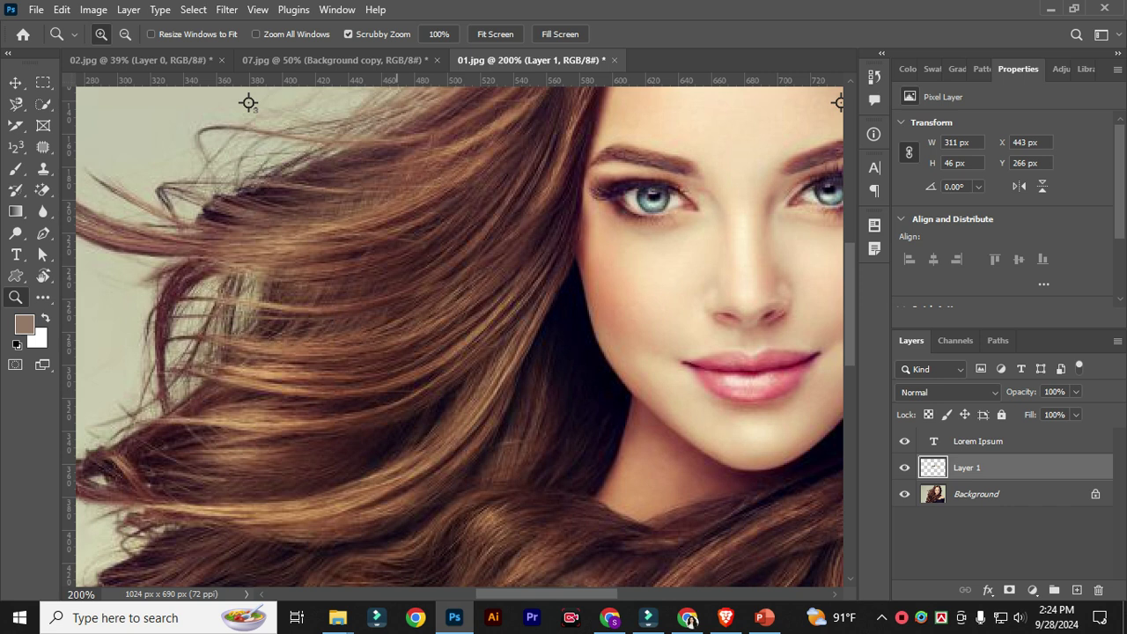
# Step: Try the Fit Screen and Fill Screen views, and set the zoom to 100%
pyautogui.click(495, 34)
pyautogui.click(560, 33)
pyautogui.click(437, 34)
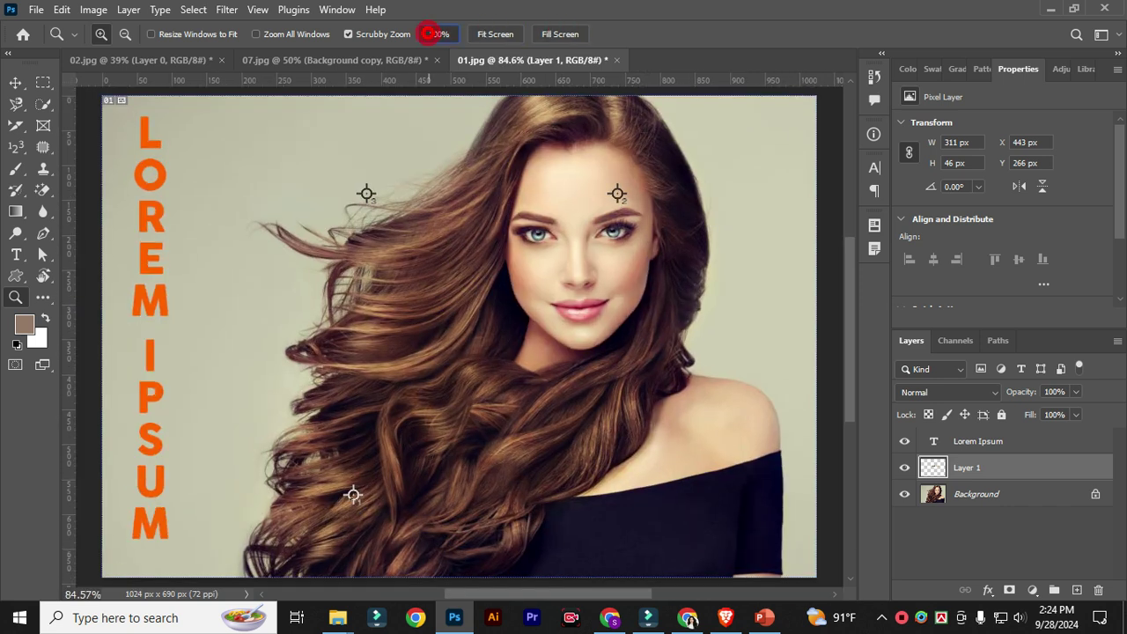
pyautogui.click(438, 34)
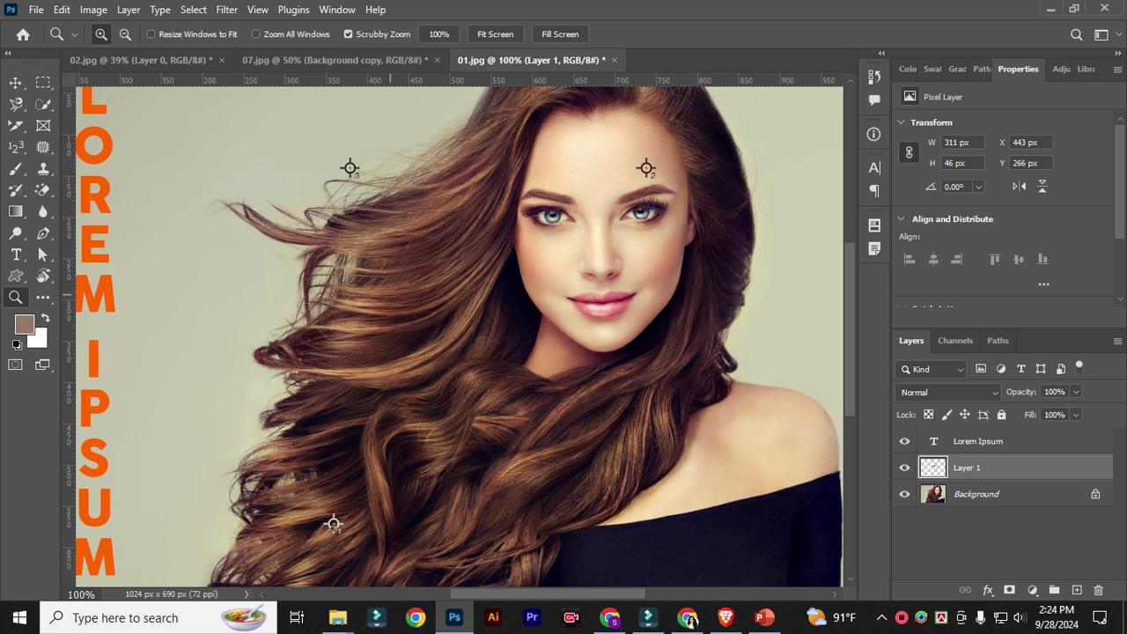
# Step: Magnify the image in increments, return it to 100%, and pan sideways toward the image's right edge
pyautogui.press('ctrl+KP_Add')
pyautogui.press('ctrl+KP_Add')
pyautogui.press('ctrl+KP_Add')
pyautogui.press('ctrl+KP_Add')
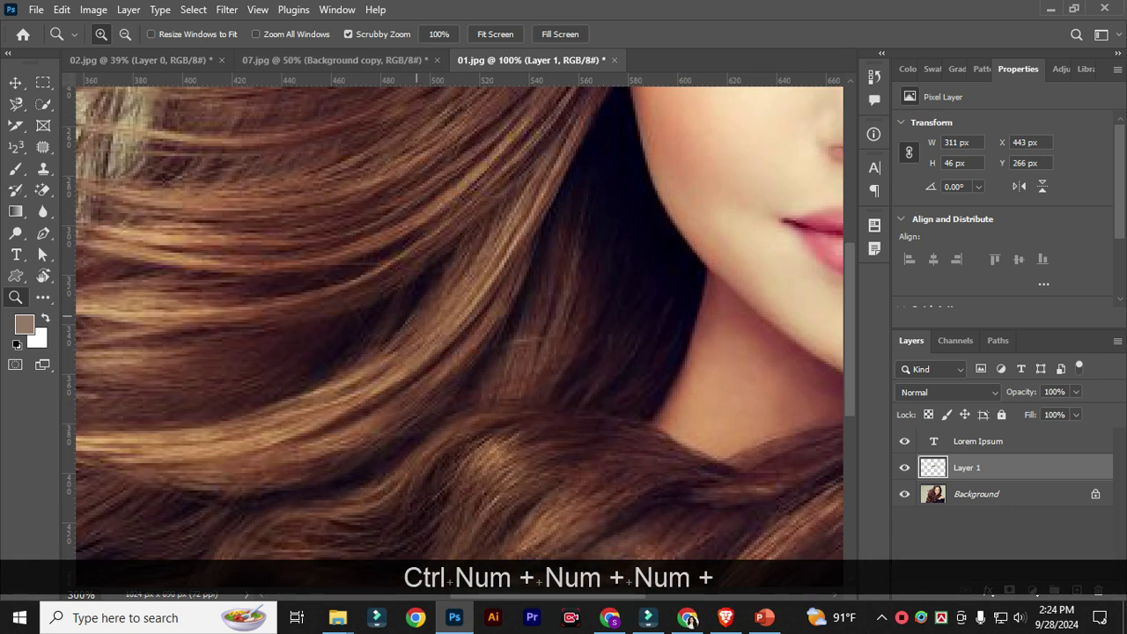
pyautogui.press('ctrl+KP_Subtract')
pyautogui.press('ctrl+KP_Subtract')
pyautogui.press('ctrl+KP_Subtract')
pyautogui.press('ctrl+KP_Subtract')
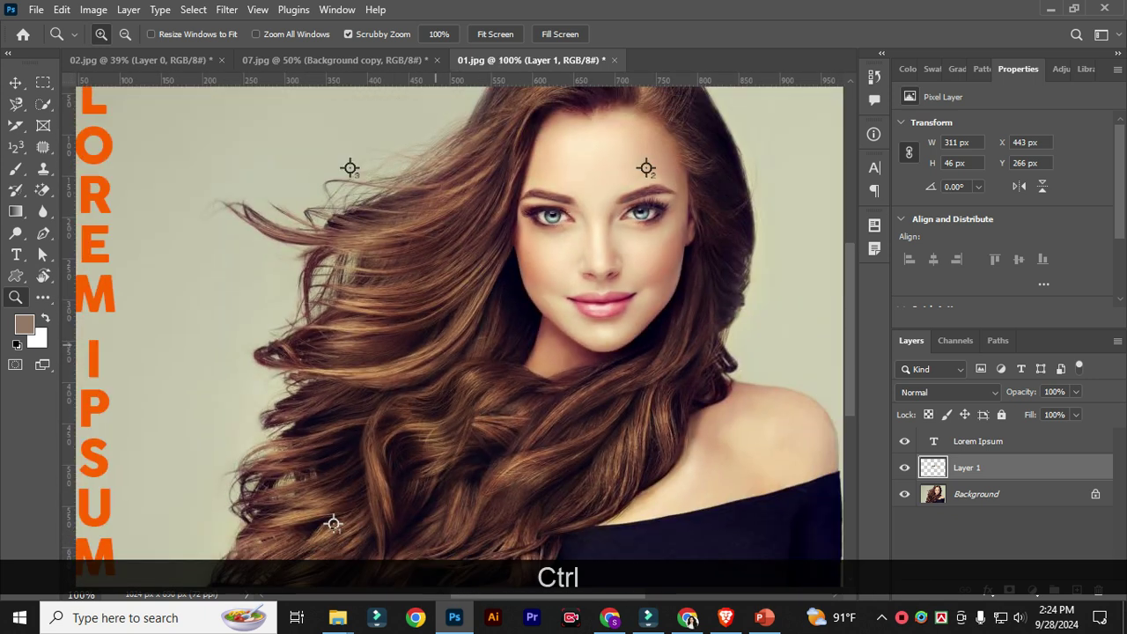
pyautogui.hscroll(-3, 431, 339)
pyautogui.hscroll(5, 458, 330)
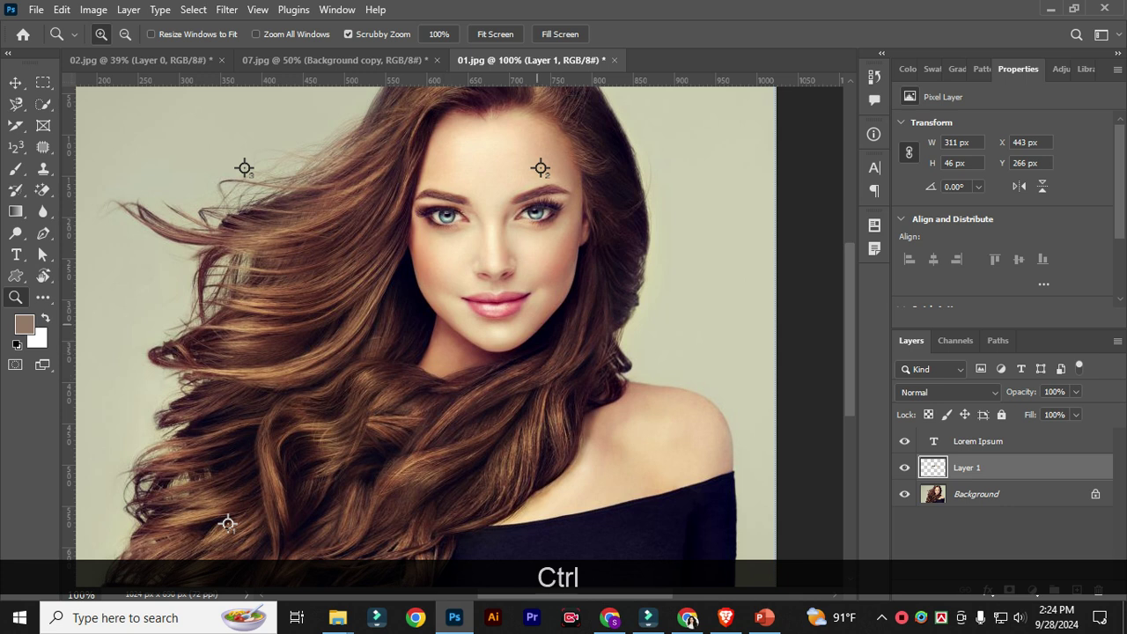
# Step: Zoom in on the face to 500%, and zoom back out to 66.7% with the Zoom Tool
pyautogui.press('ctrl+KP_Add')
pyautogui.press('ctrl+KP_Add')
pyautogui.press('ctrl+KP_Add')
pyautogui.press('ctrl+KP_Add')
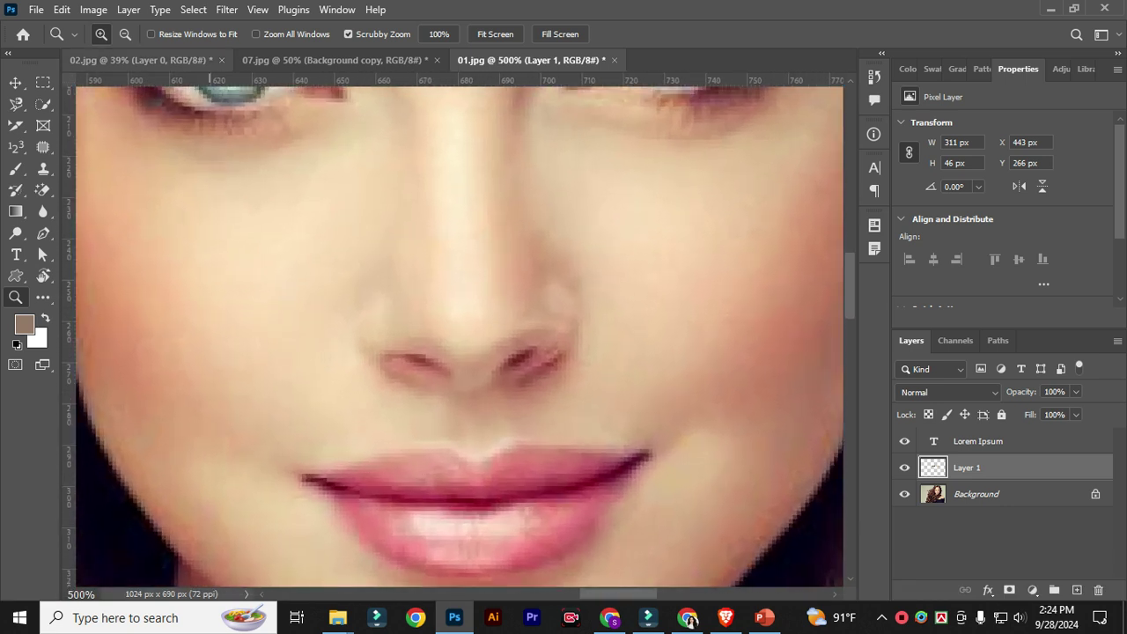
pyautogui.keyDown('alt'); pyautogui.click(411, 304); pyautogui.keyUp('alt')
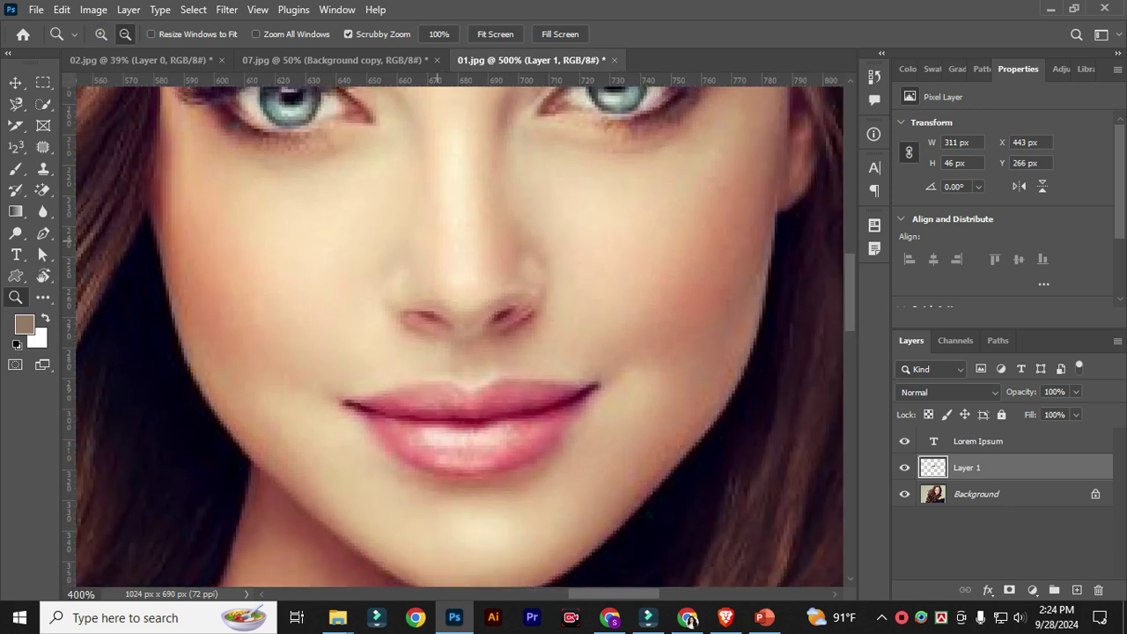
pyautogui.keyDown('alt'); pyautogui.click(412, 303); pyautogui.keyUp('alt')
pyautogui.keyDown('alt'); pyautogui.click(411, 303); pyautogui.keyUp('alt')
pyautogui.keyDown('alt'); pyautogui.click(411, 304); pyautogui.keyUp('alt')
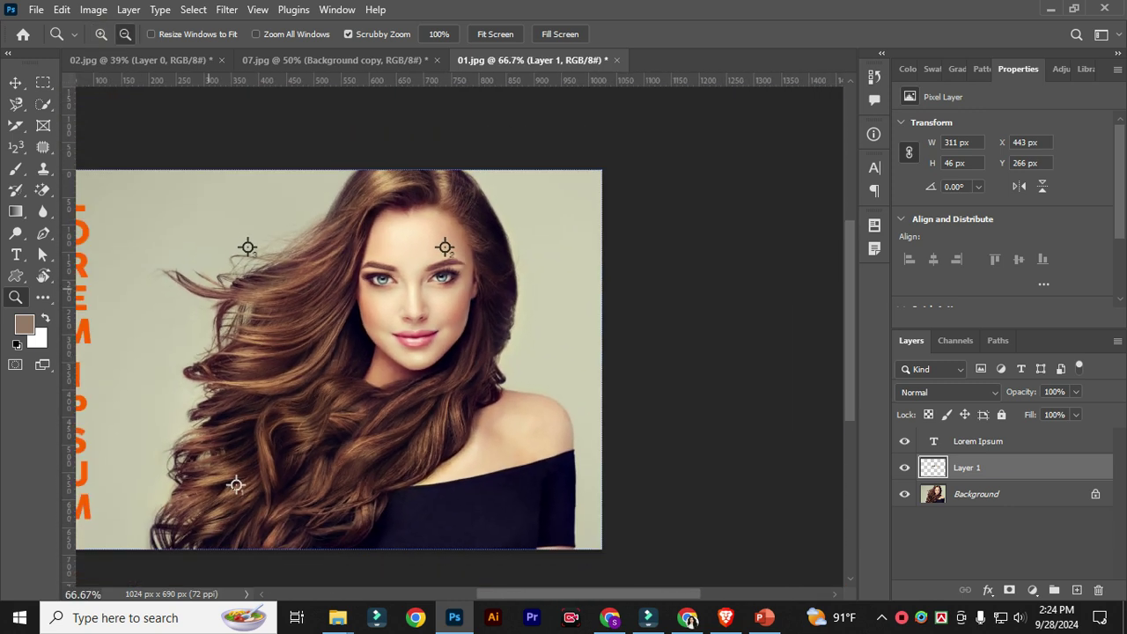
# Step: Show the measuring and navigation tool groups, choosing the Eyedropper Tool and finally the Hand Tool
pyautogui.rightClick(16, 146)
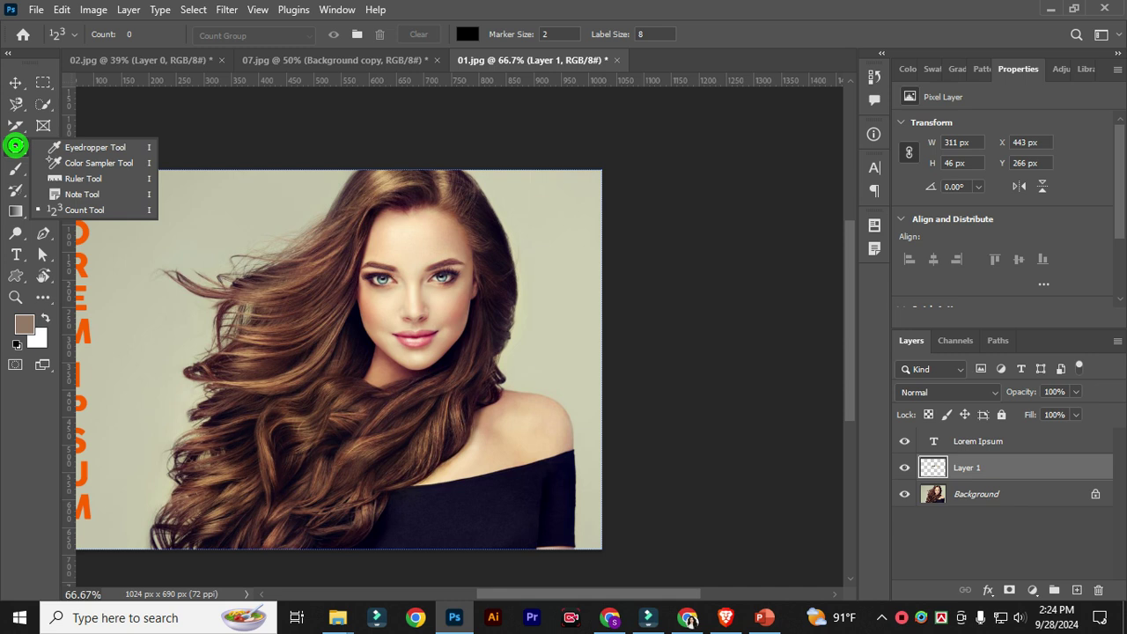
pyautogui.click(97, 146)
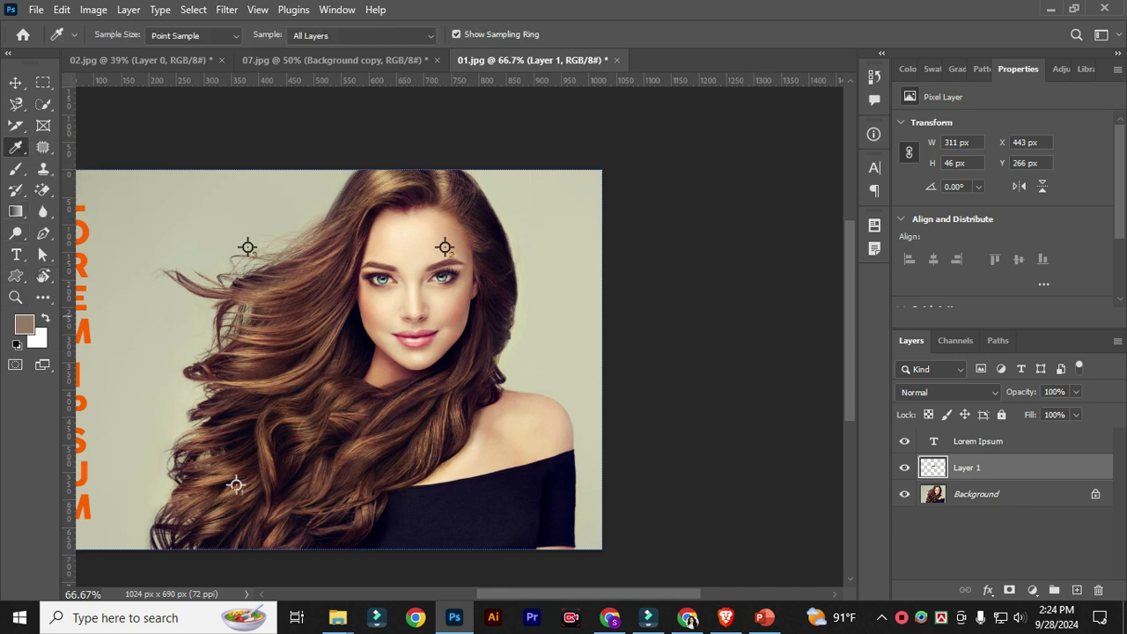
pyautogui.rightClick(43, 276)
pyautogui.click(95, 273)
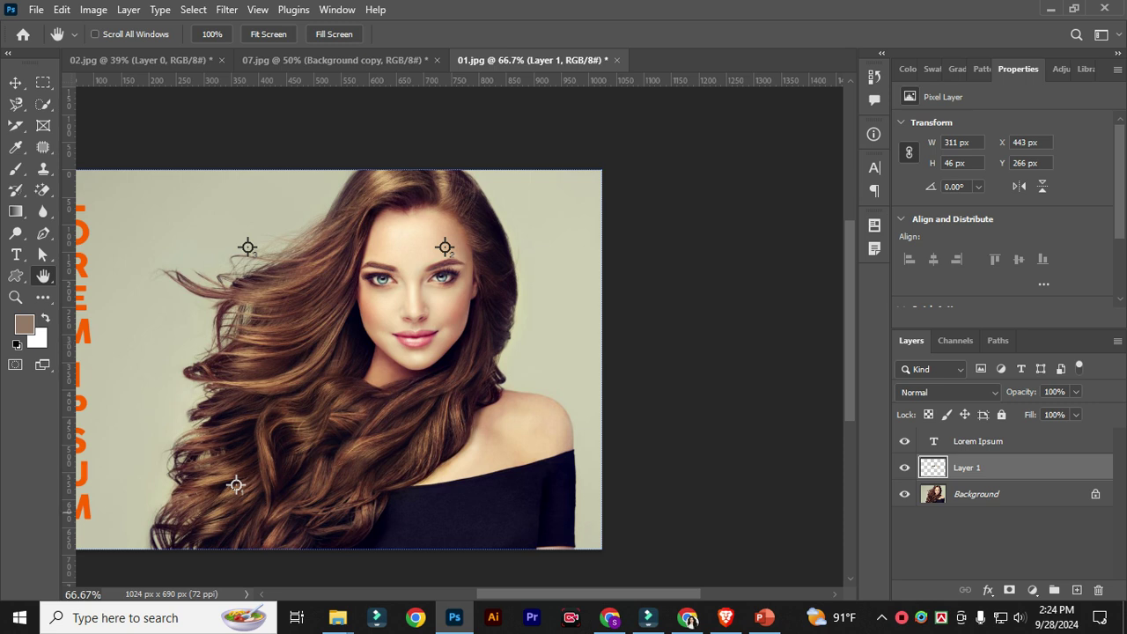
pyautogui.rightClick(902, 617)
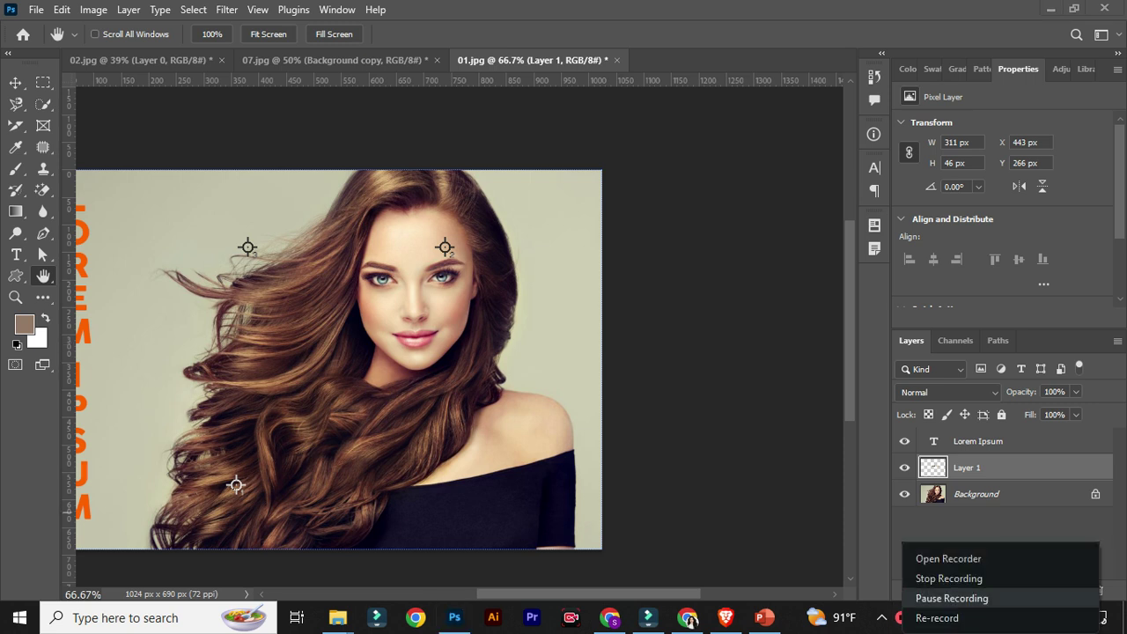